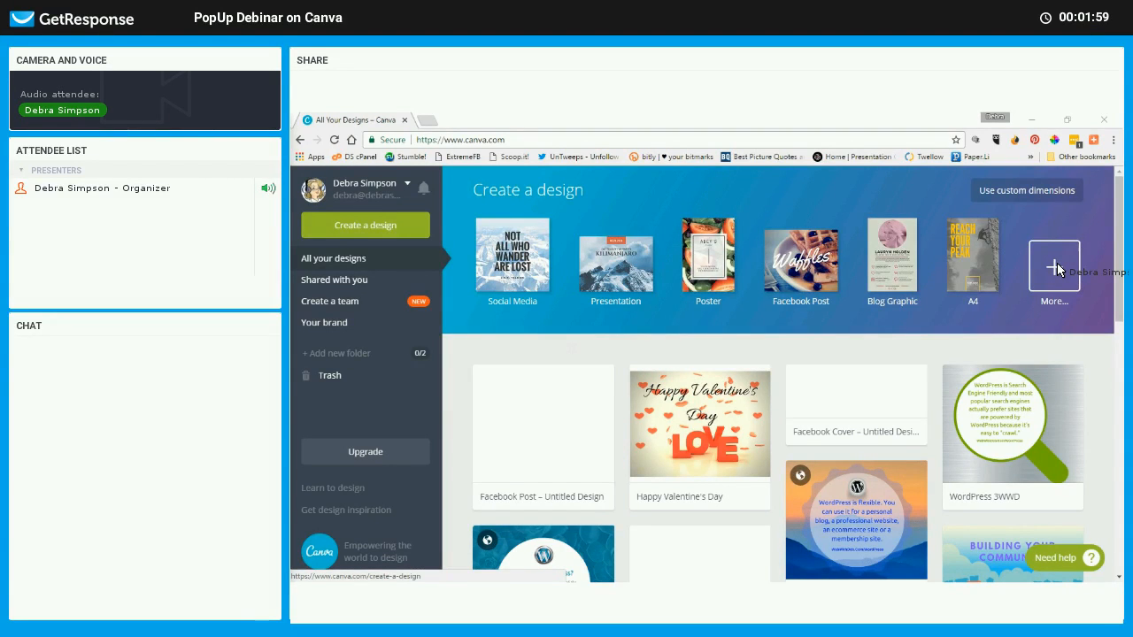
# Examine the full catalogue of design types, from social media posts and documents to marketing materials, email headers and events
pyautogui.click(1055, 267)
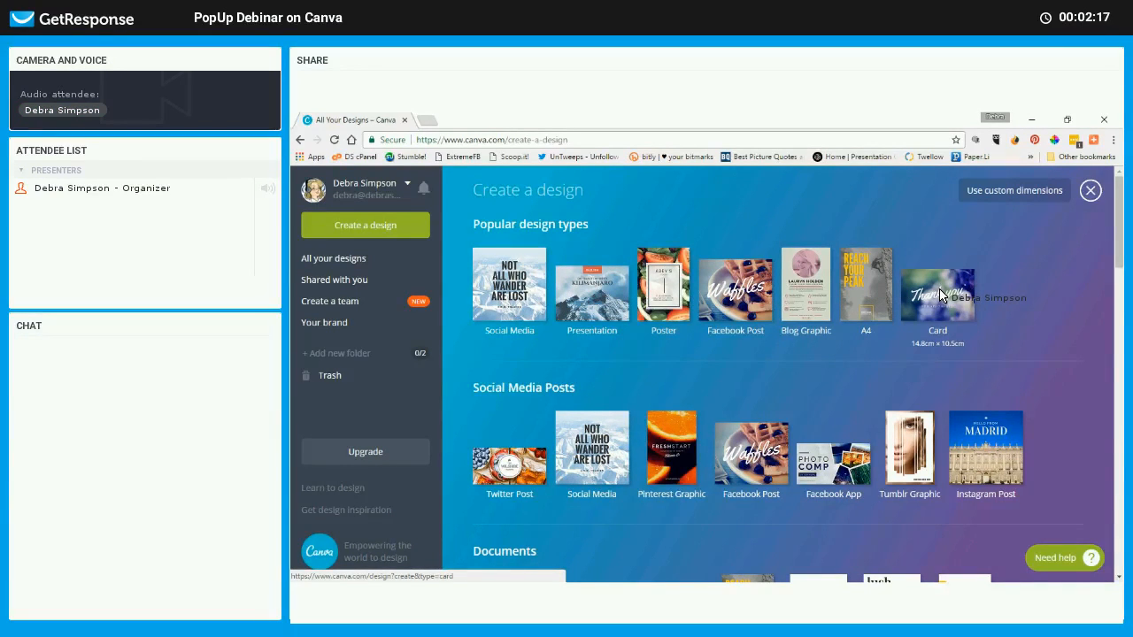
pyautogui.scroll(-1, 890, 308)
pyautogui.scroll(-1, 872, 313)
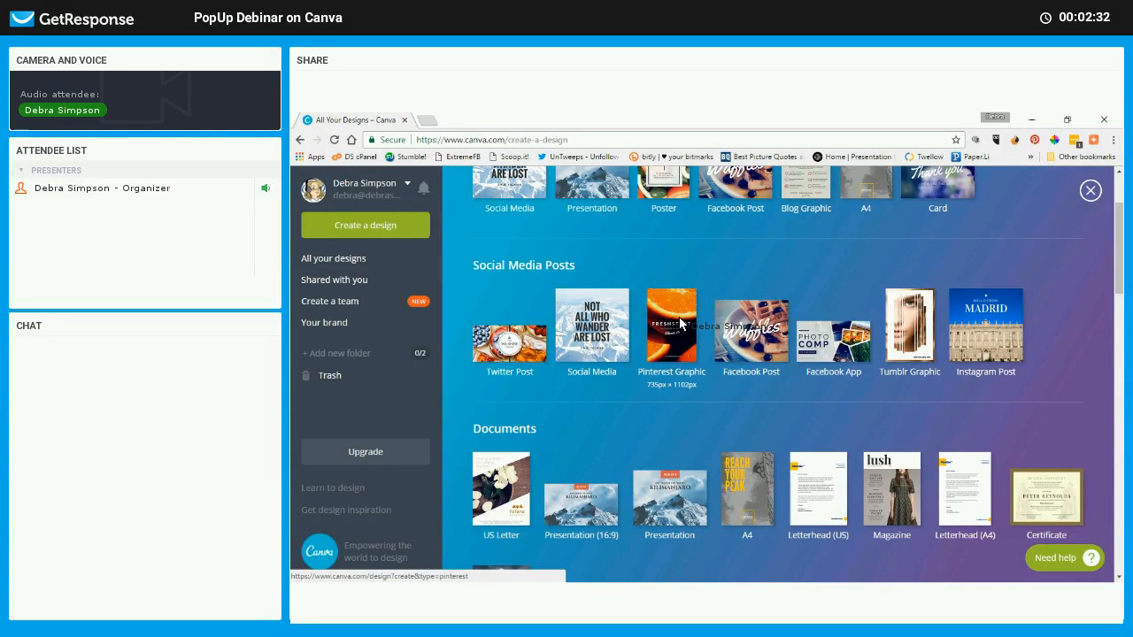
pyautogui.scroll(-2, 666, 425)
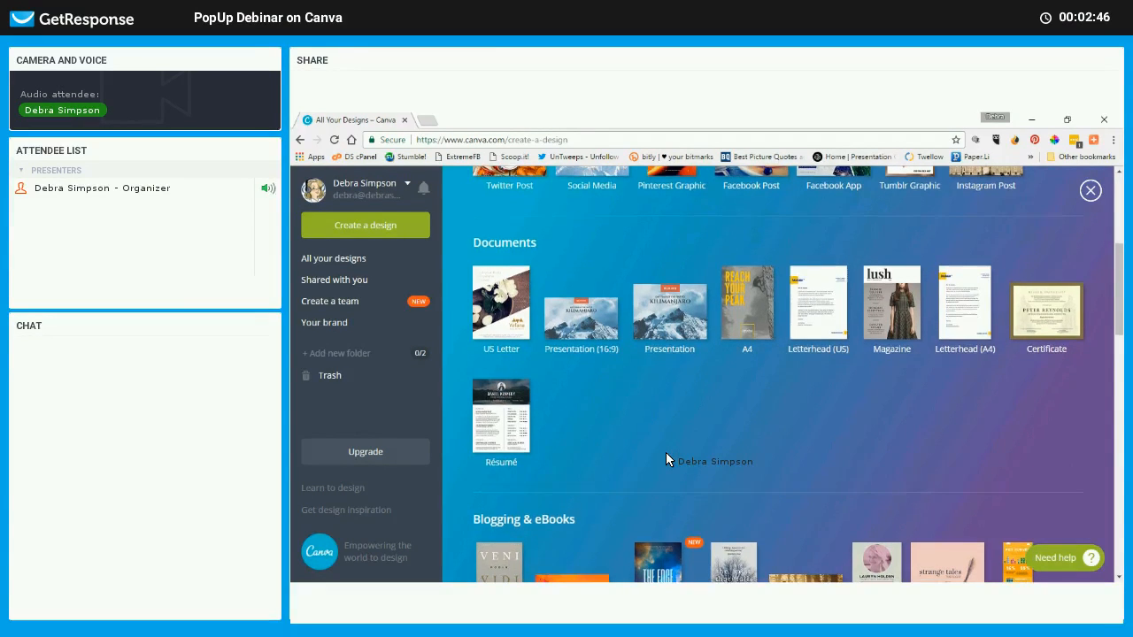
pyautogui.scroll(-3, 665, 452)
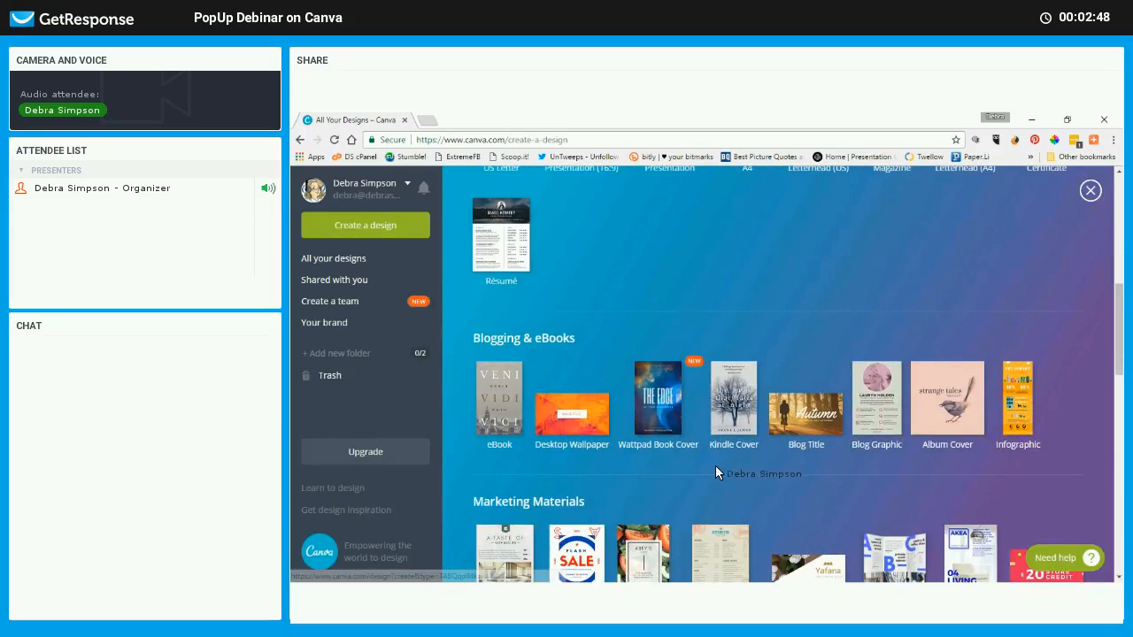
pyautogui.scroll(-1, 726, 465)
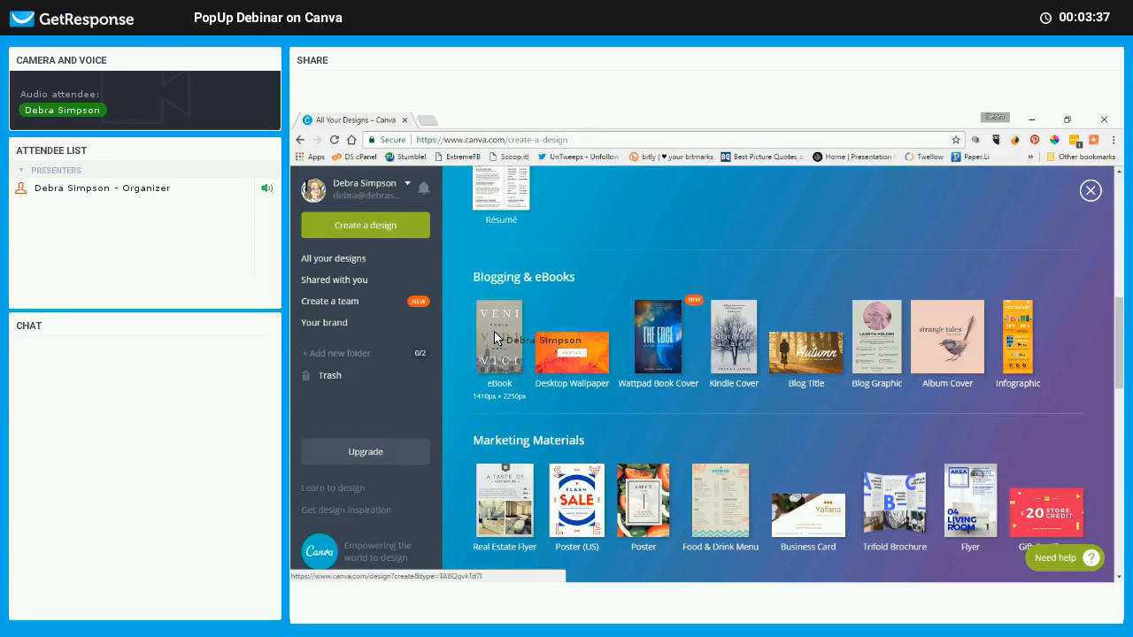
pyautogui.scroll(-2, 715, 447)
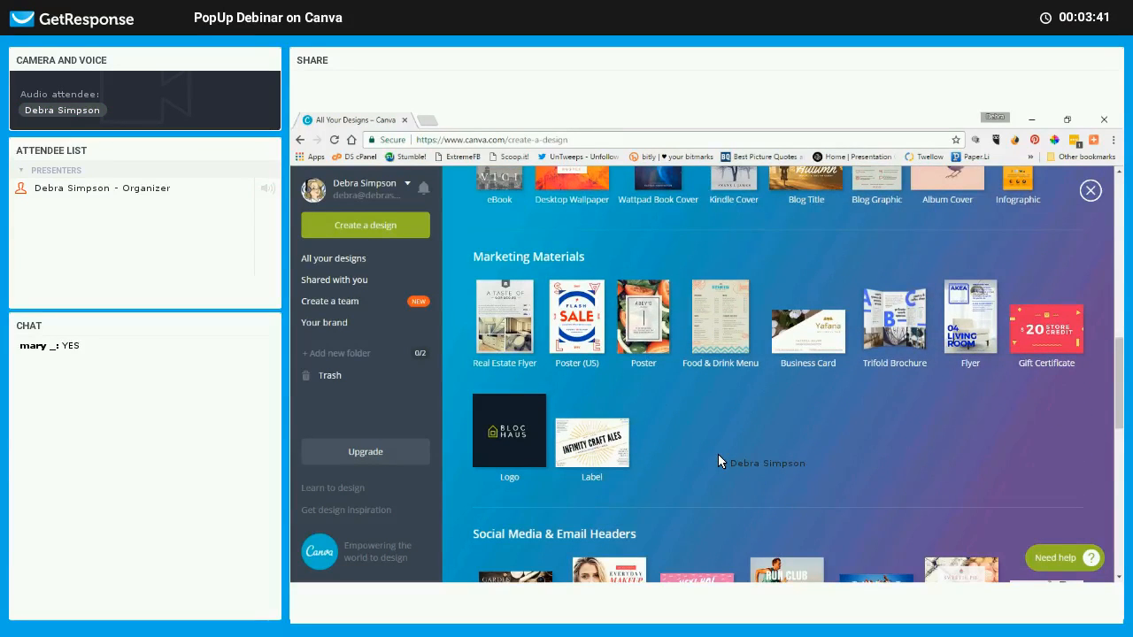
pyautogui.scroll(-1, 718, 454)
pyautogui.scroll(-2, 719, 459)
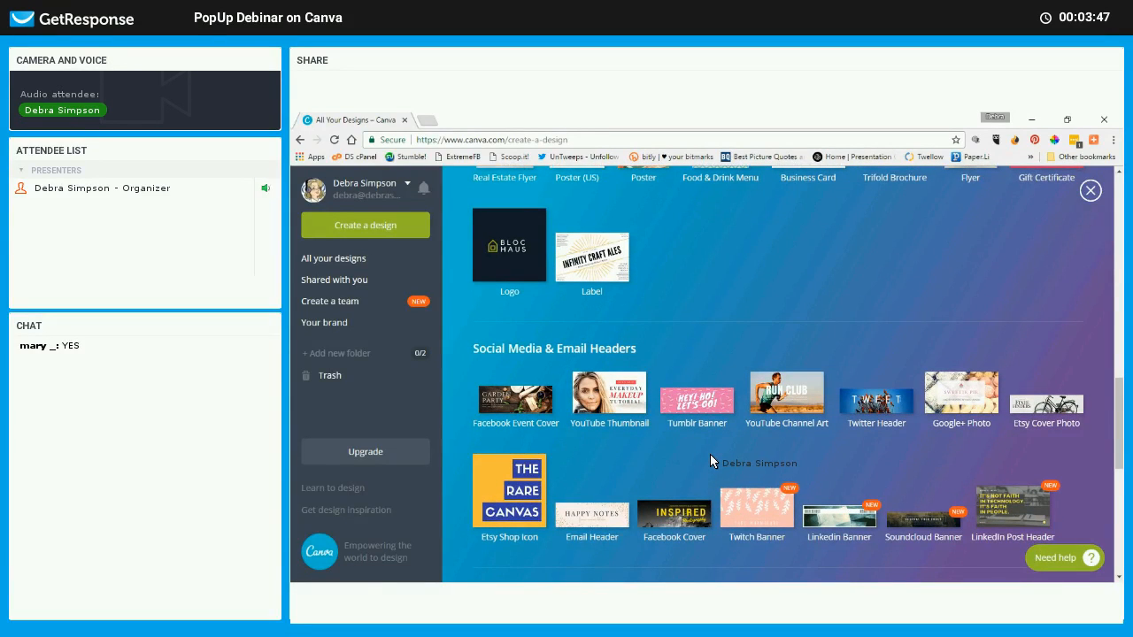
pyautogui.scroll(-2, 711, 456)
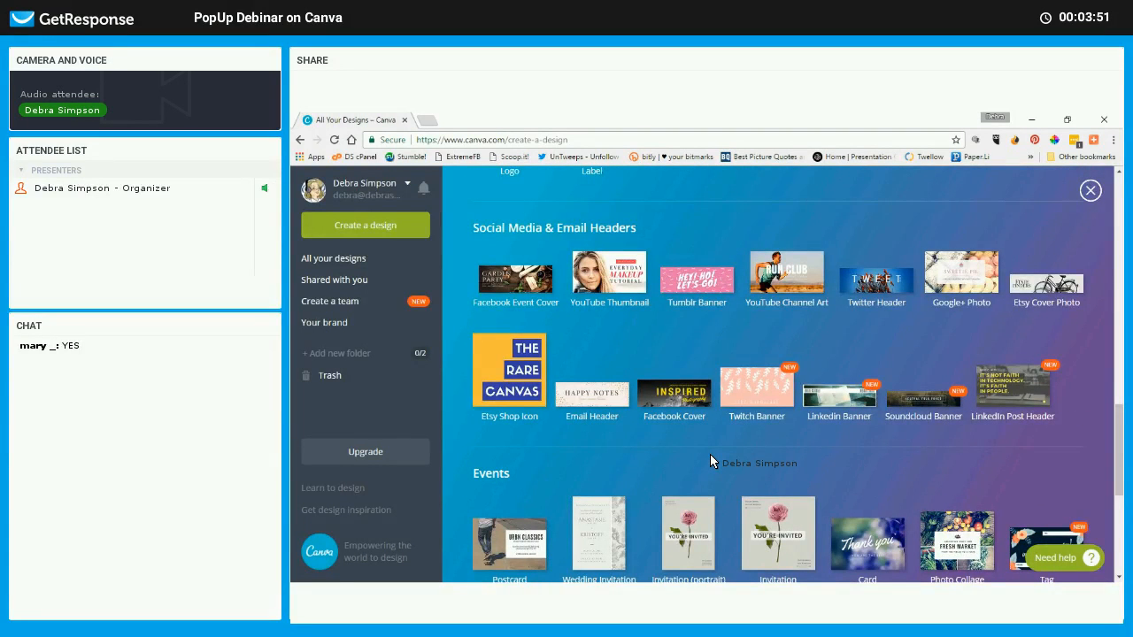
pyautogui.scroll(8, 710, 454)
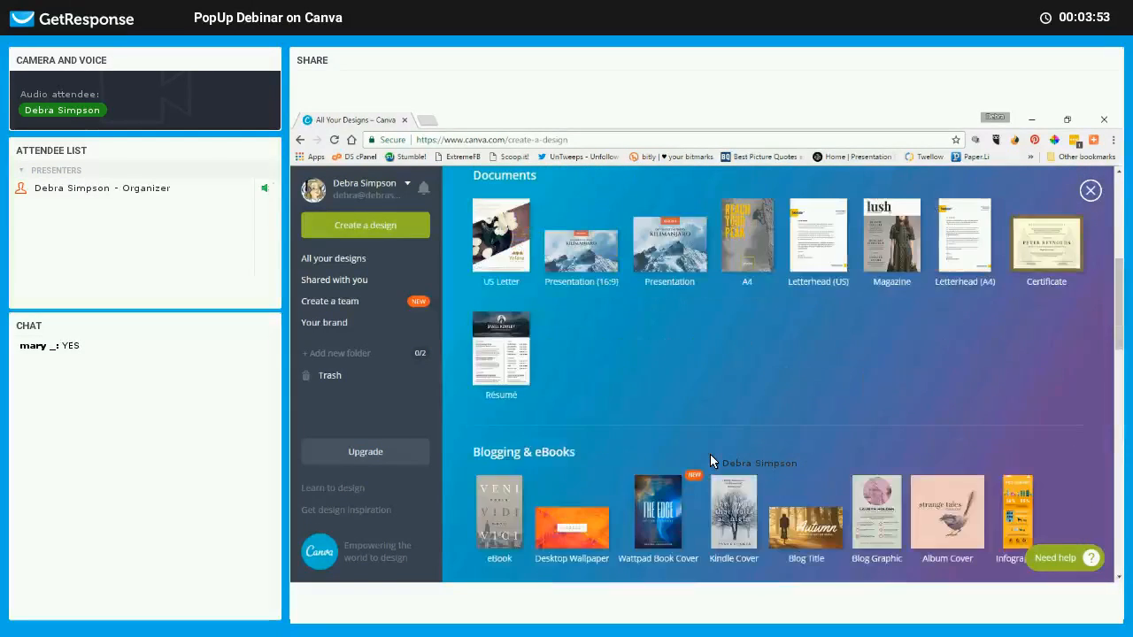
pyautogui.scroll(3, 747, 320)
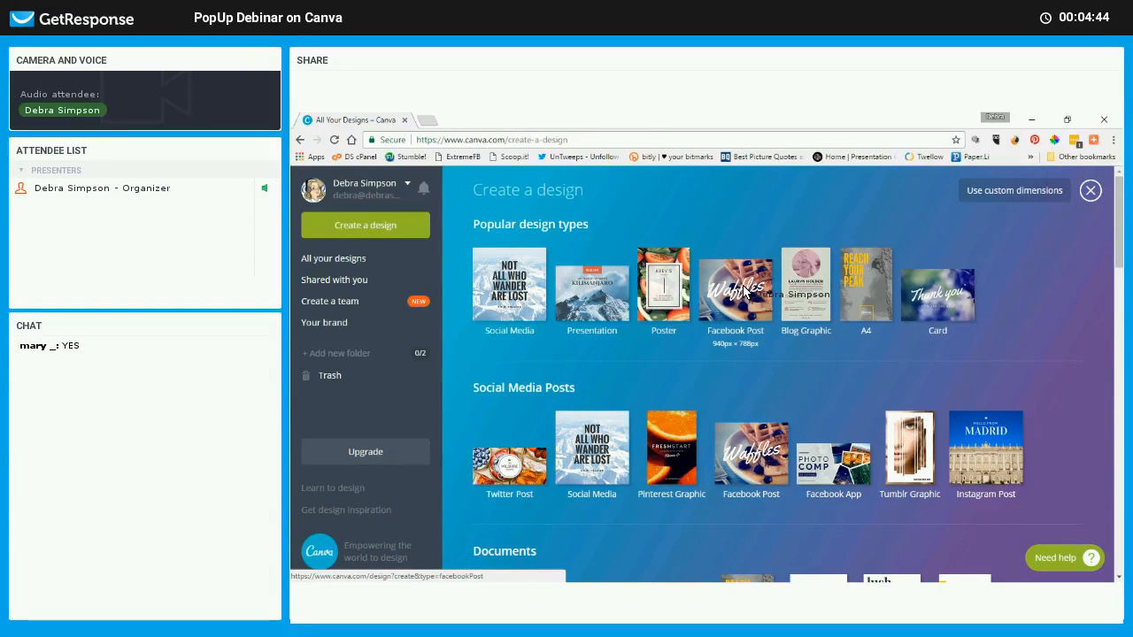
# Create a Facebook Post design and apply the blue Holiday Gift Guide layout to its page
pyautogui.click(744, 288)
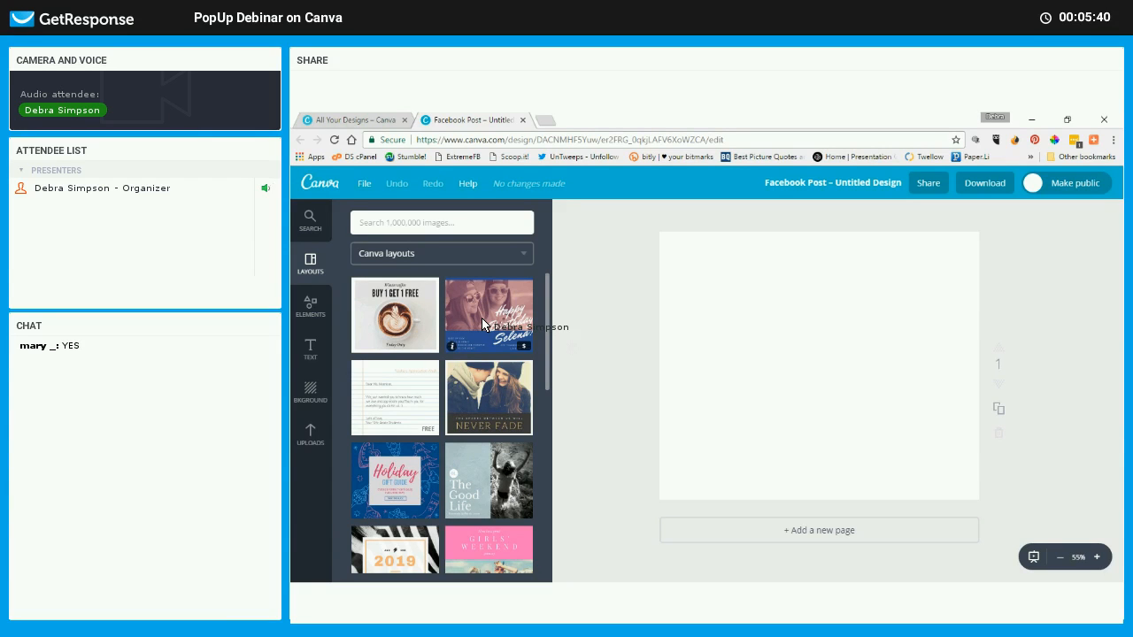
pyautogui.scroll(-1, 442, 372)
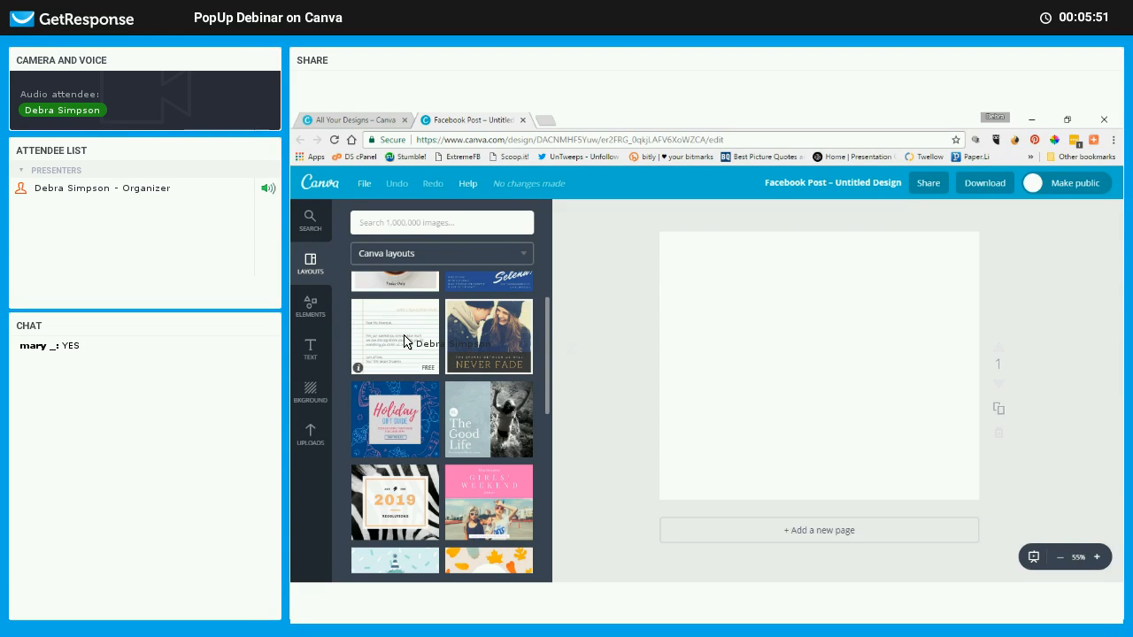
pyautogui.click(396, 427)
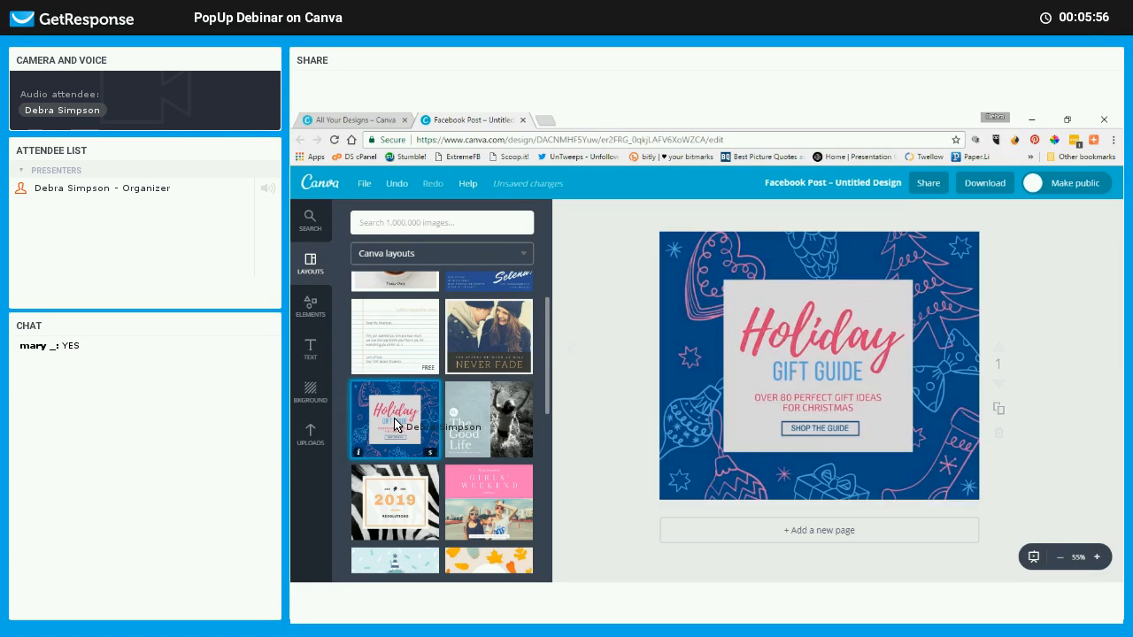
# Open the "Holiday" heading text for editing, then deselect it
pyautogui.click(832, 336)
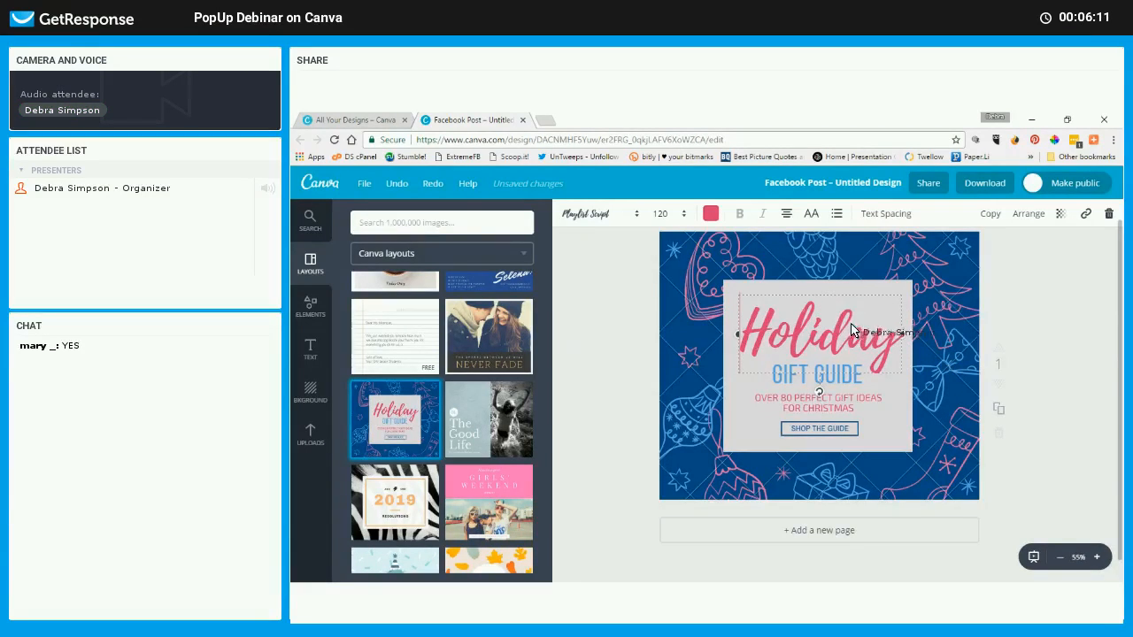
pyautogui.doubleClick(881, 331)
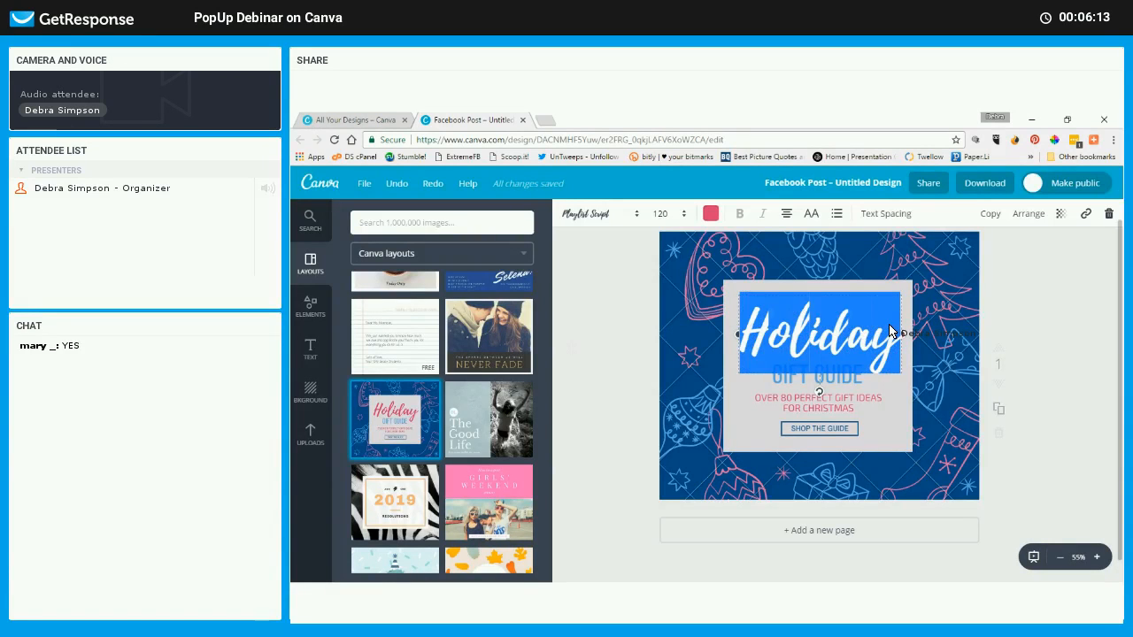
pyautogui.click(890, 331)
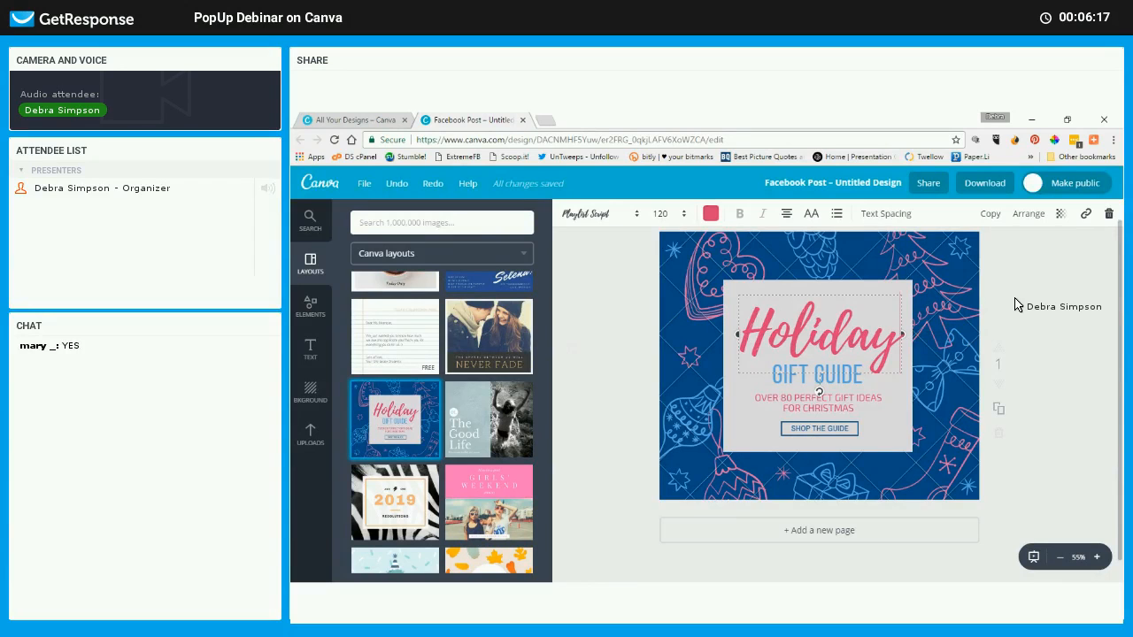
pyautogui.click(1084, 245)
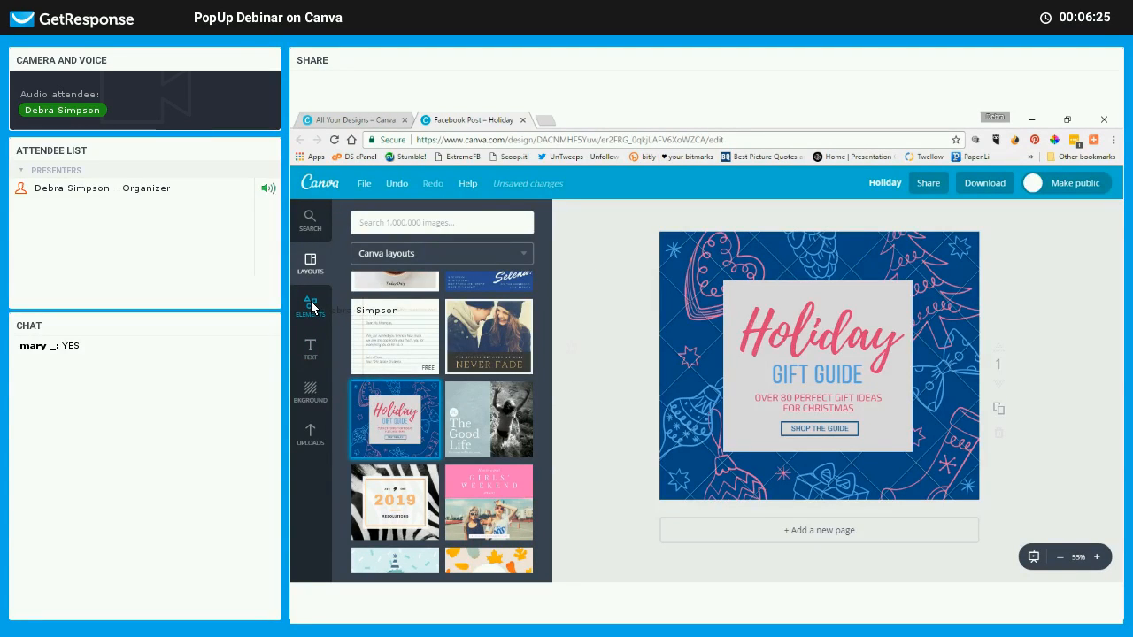
# Check the design's file options and return to the home page with all saved designs
pyautogui.scroll(-3, 415, 425)
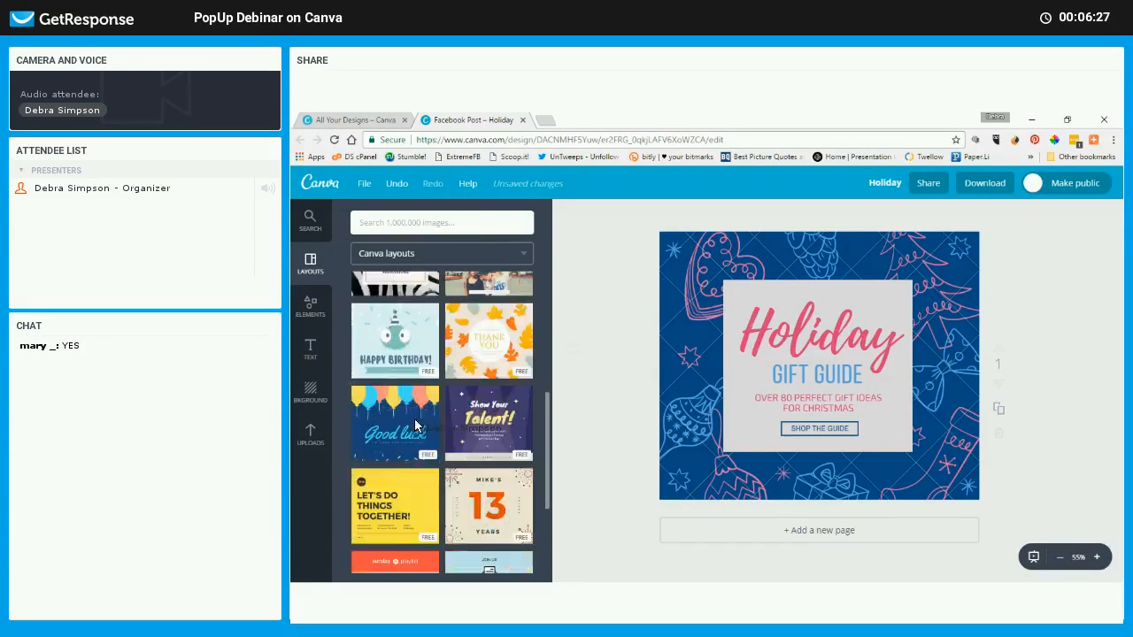
pyautogui.click(366, 186)
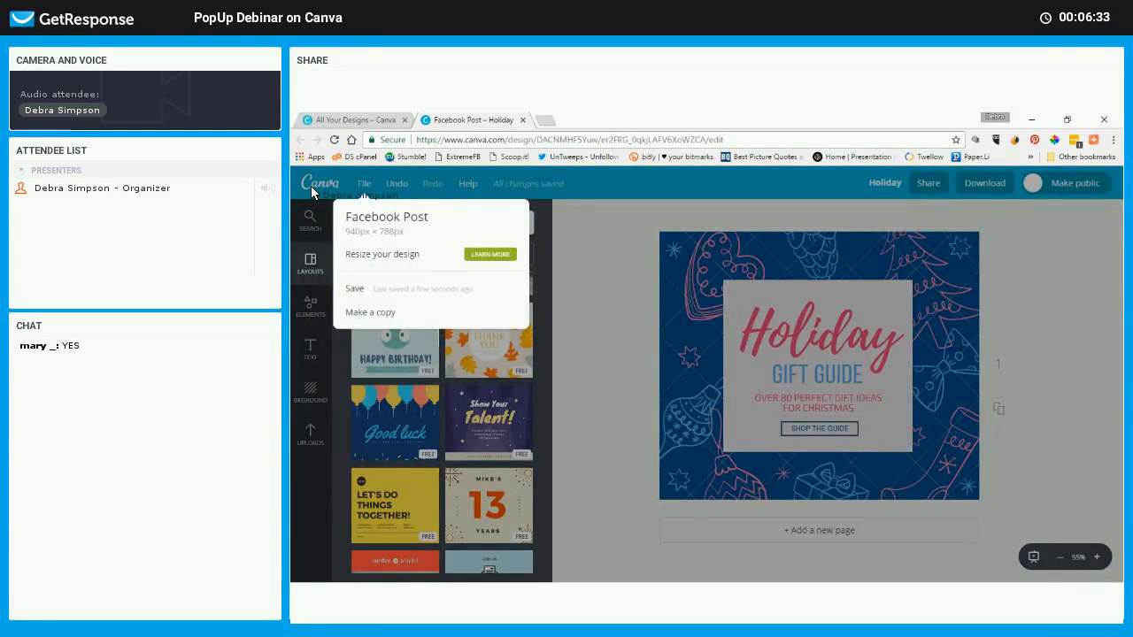
pyautogui.click(312, 190)
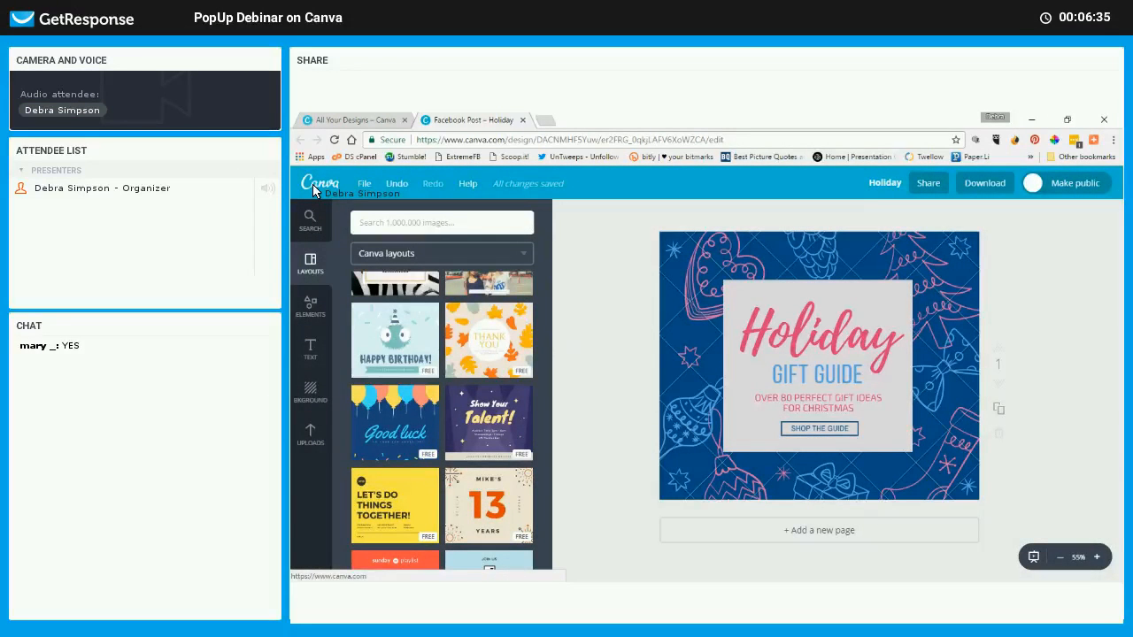
pyautogui.click(312, 190)
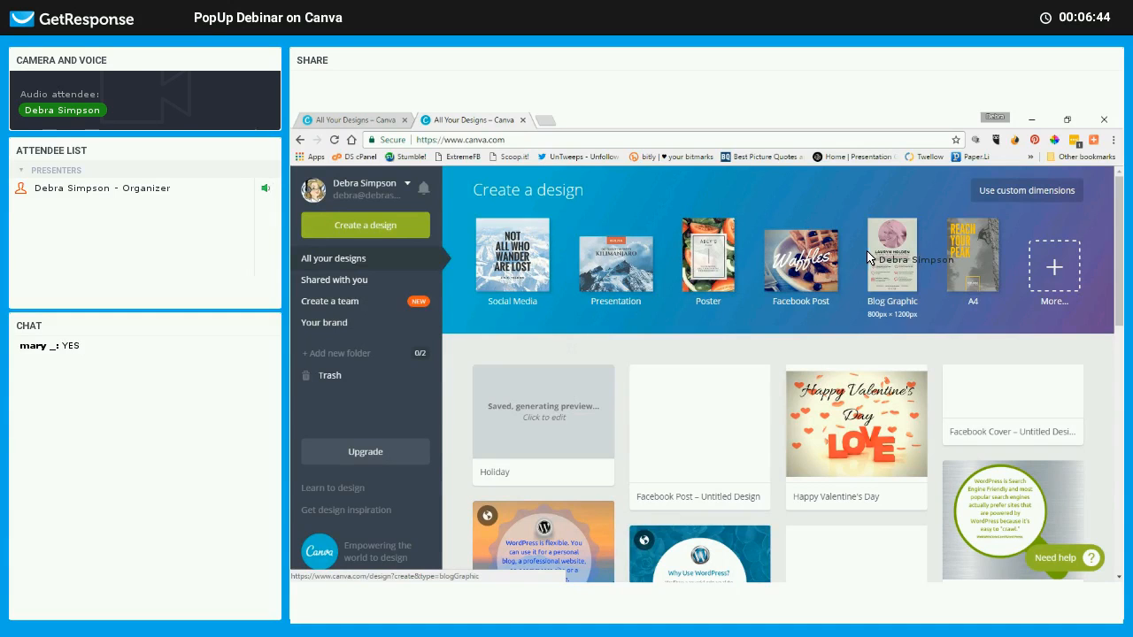
# Look over the saved designs and create another blank Facebook Post design
pyautogui.scroll(-1, 725, 274)
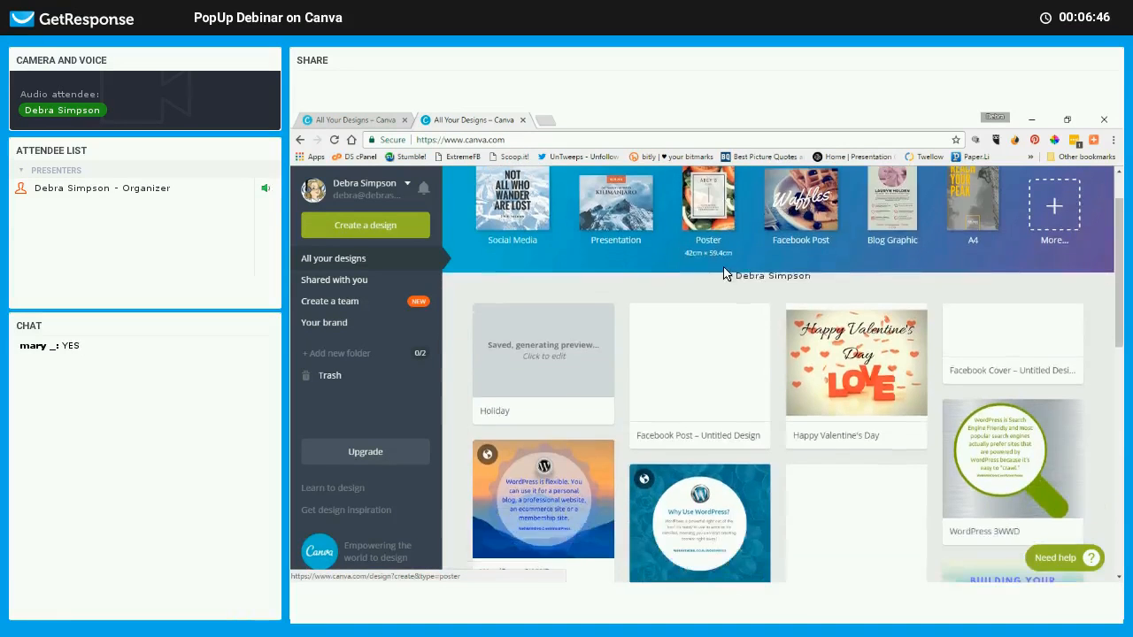
pyautogui.scroll(-2, 721, 280)
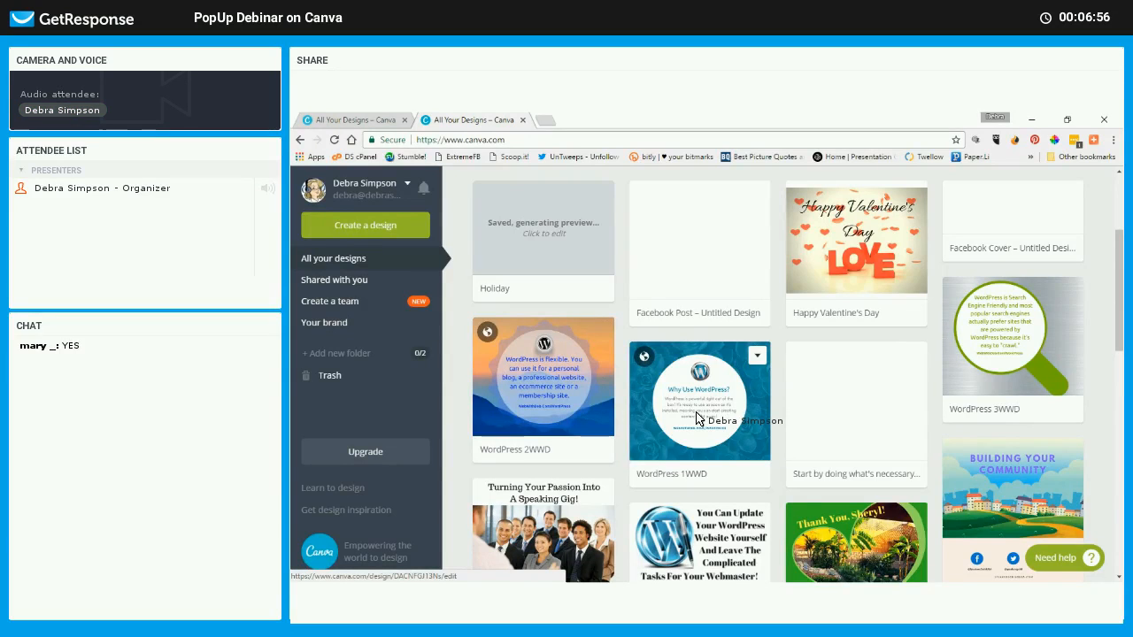
pyautogui.scroll(3, 697, 419)
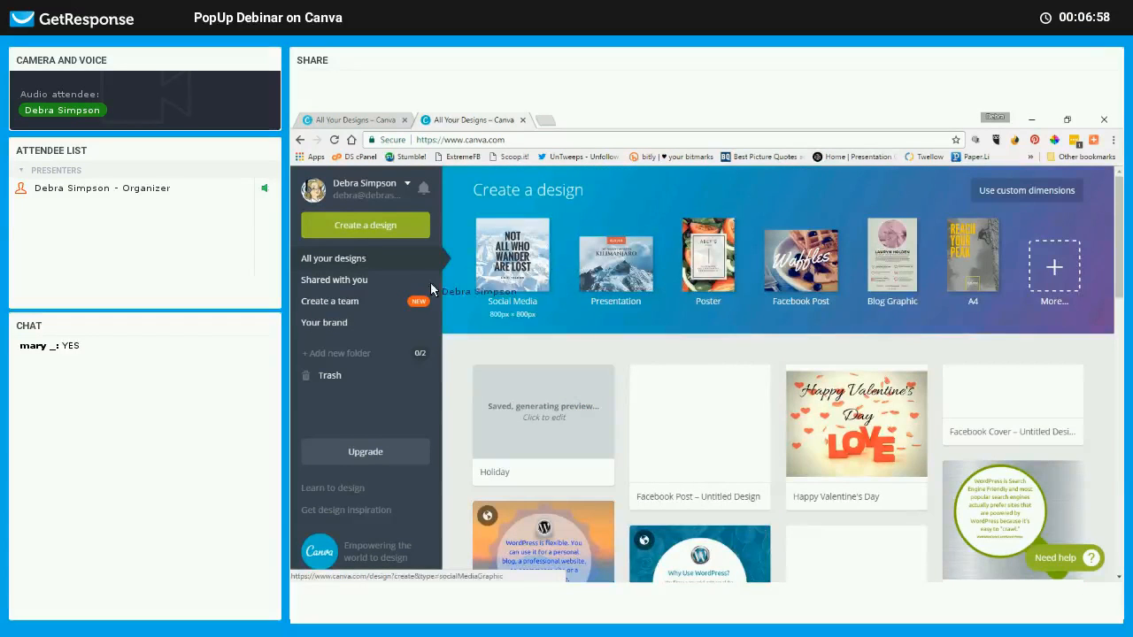
pyautogui.click(795, 264)
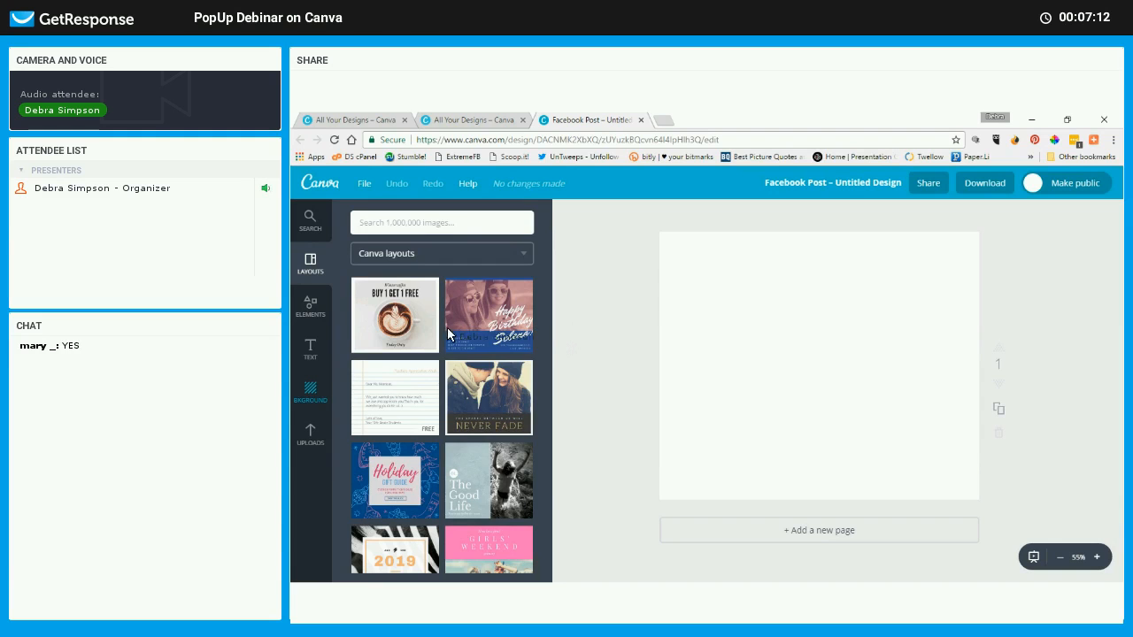
# Examine the layouts, element categories, text styles and background patterns available for the new Facebook post
pyautogui.scroll(-5, 447, 369)
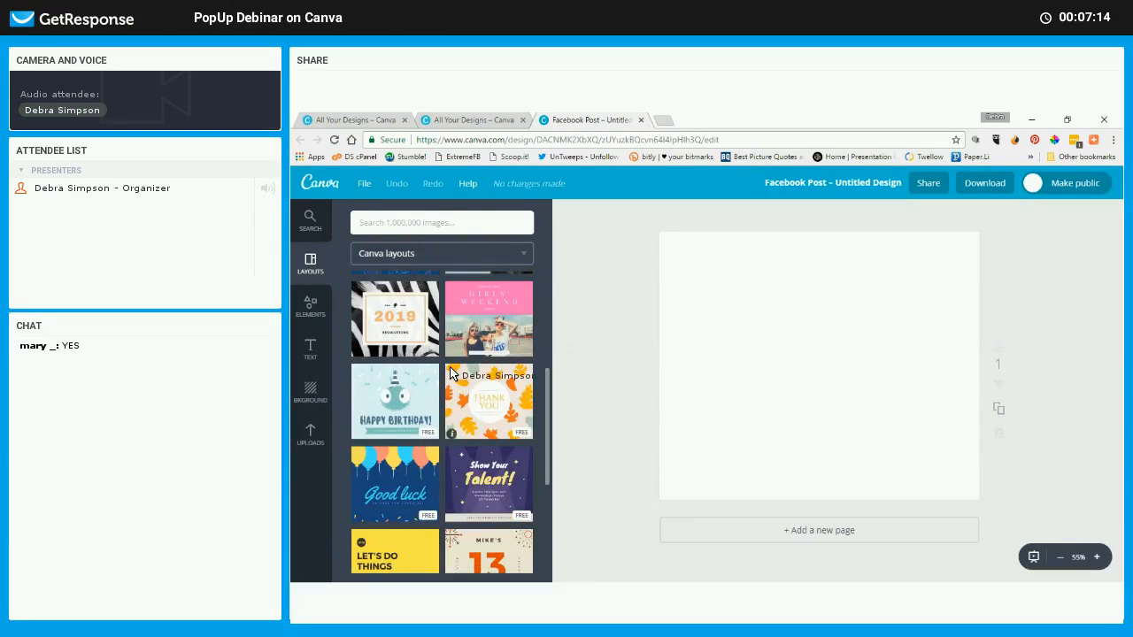
pyautogui.scroll(-1, 449, 372)
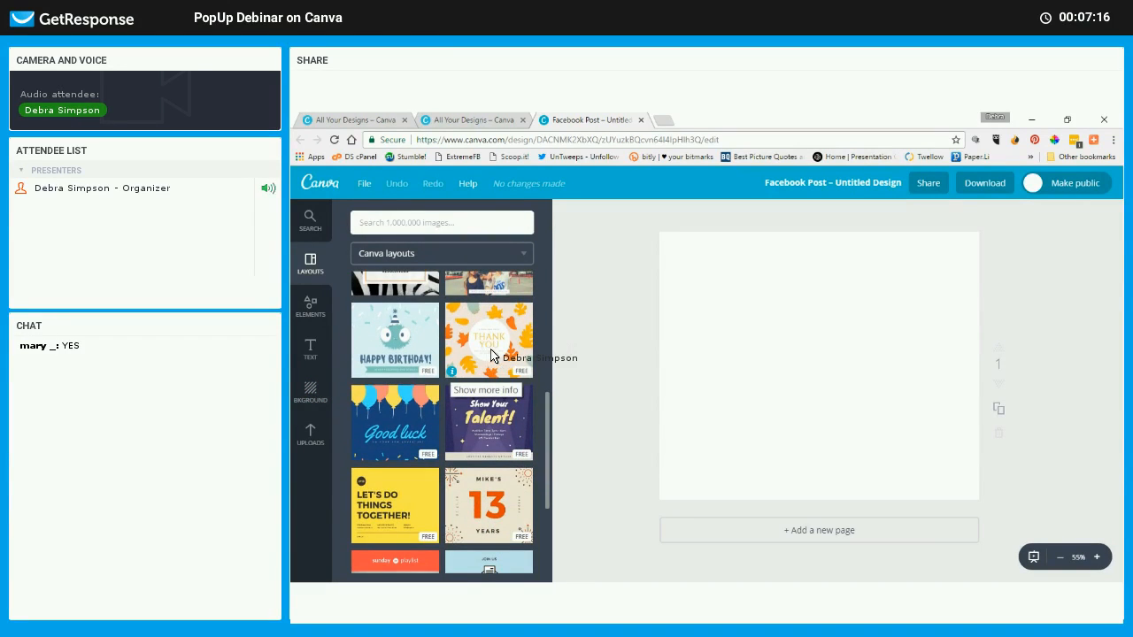
pyautogui.scroll(-3, 496, 354)
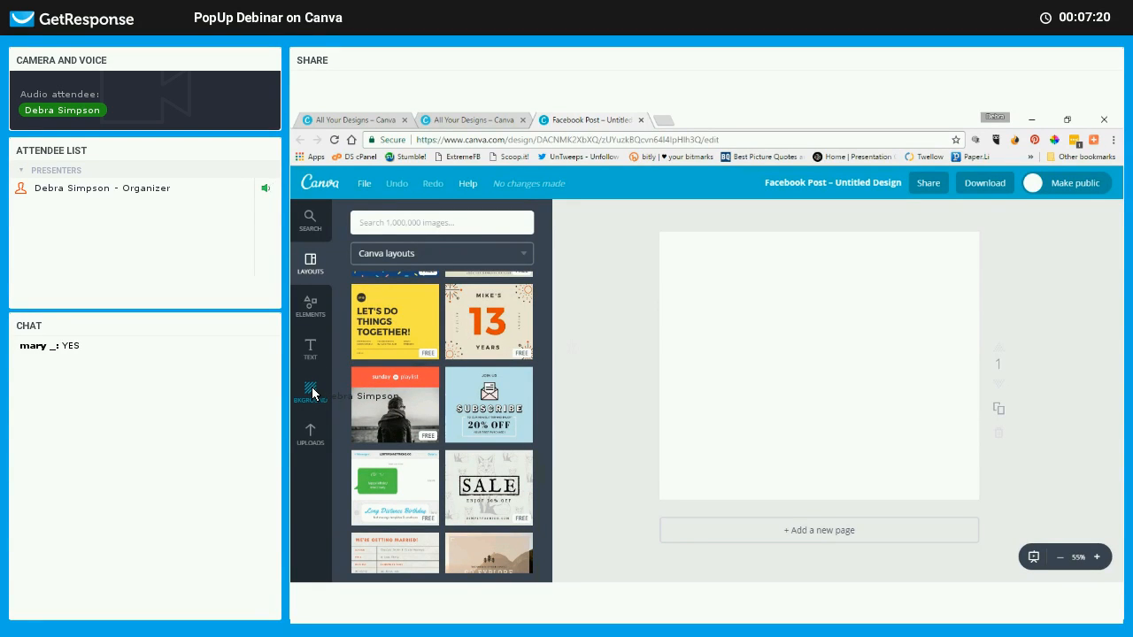
pyautogui.click(309, 307)
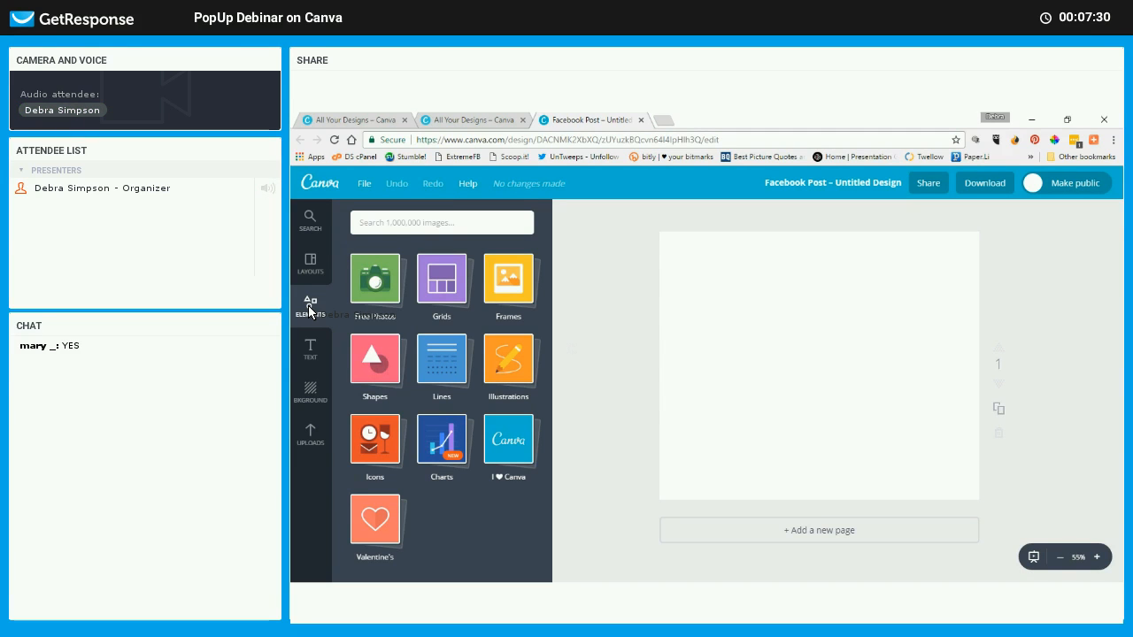
pyautogui.click(311, 350)
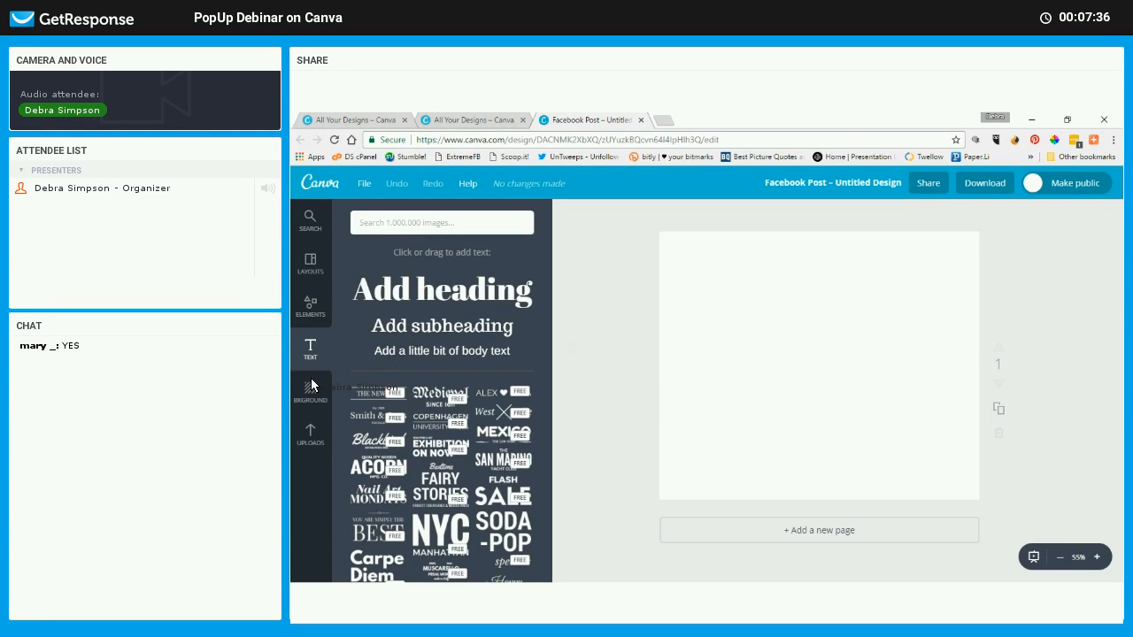
pyautogui.click(311, 389)
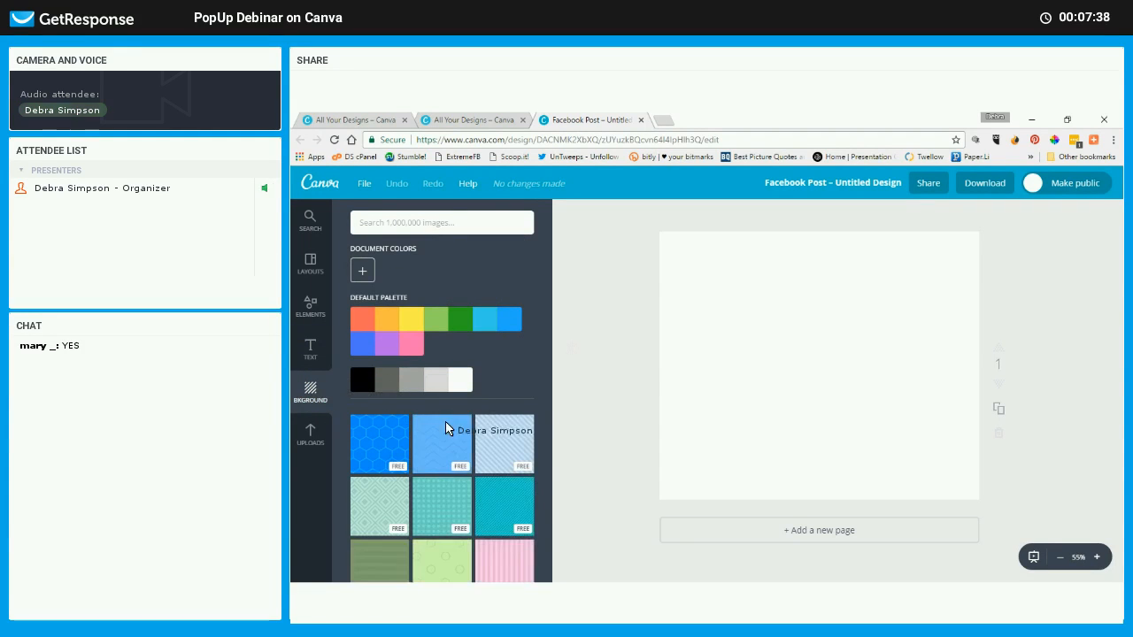
pyautogui.scroll(-5, 472, 427)
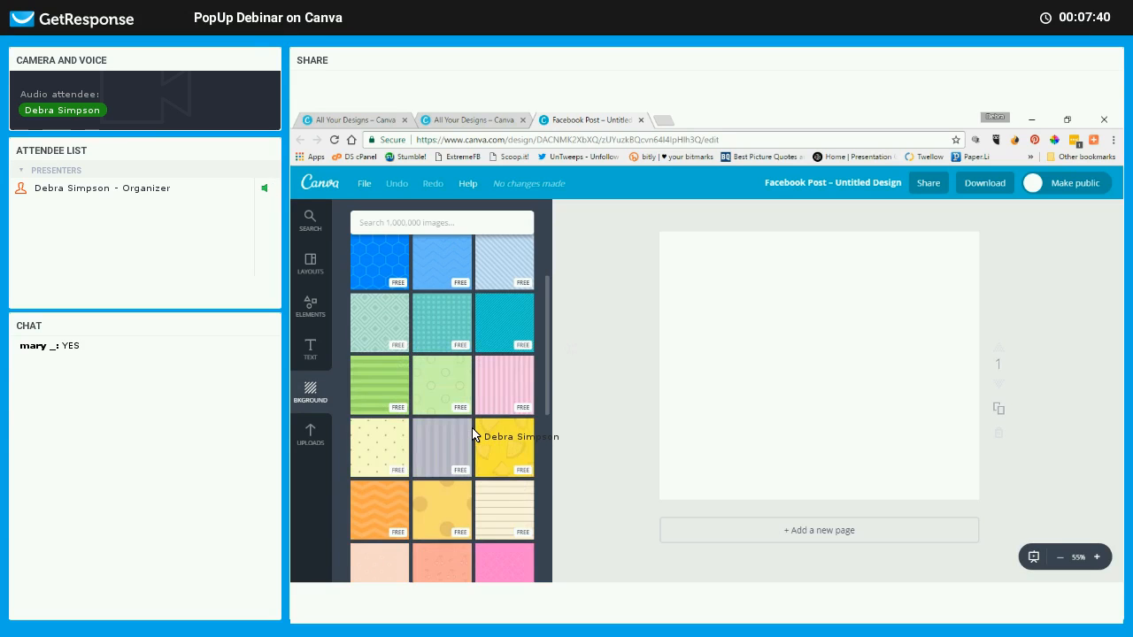
pyautogui.scroll(-3, 472, 429)
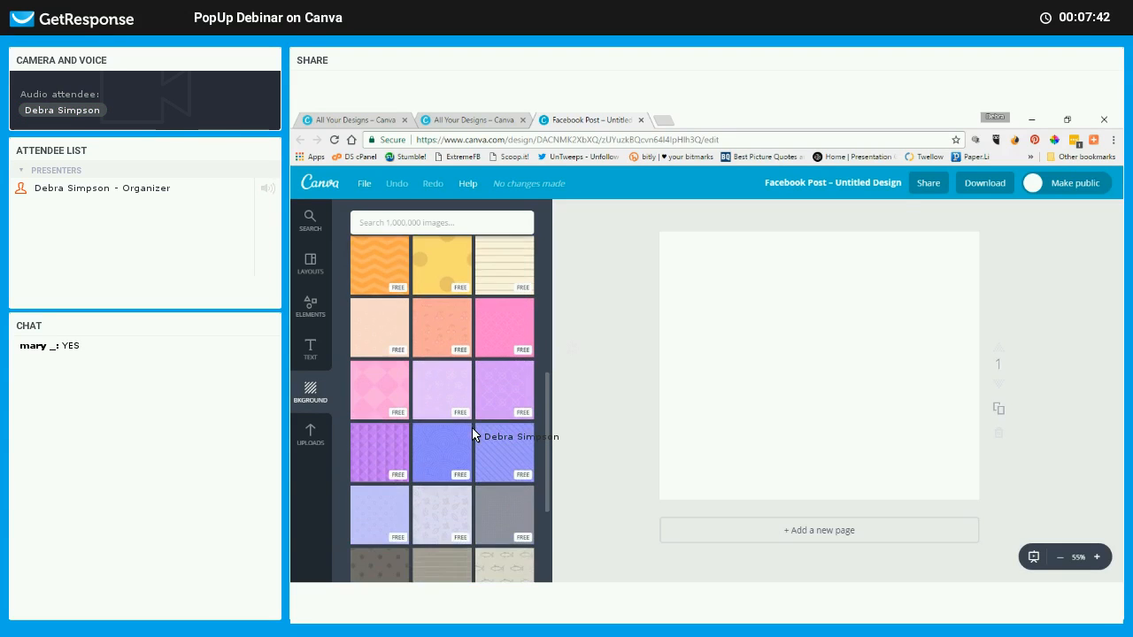
pyautogui.scroll(-1, 472, 428)
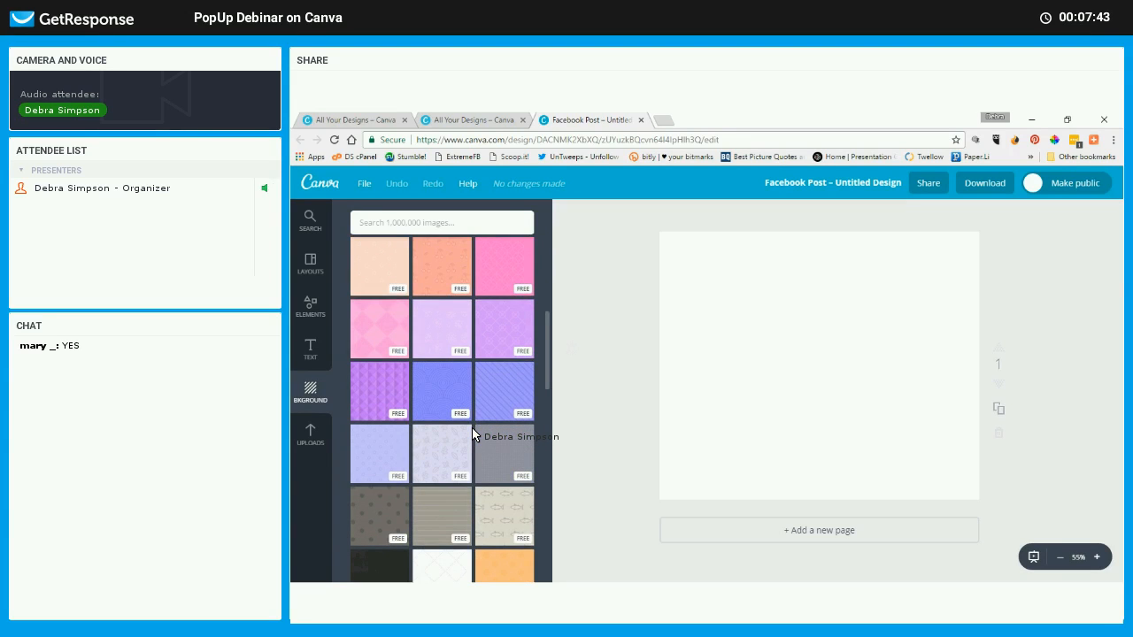
pyautogui.scroll(-1, 472, 434)
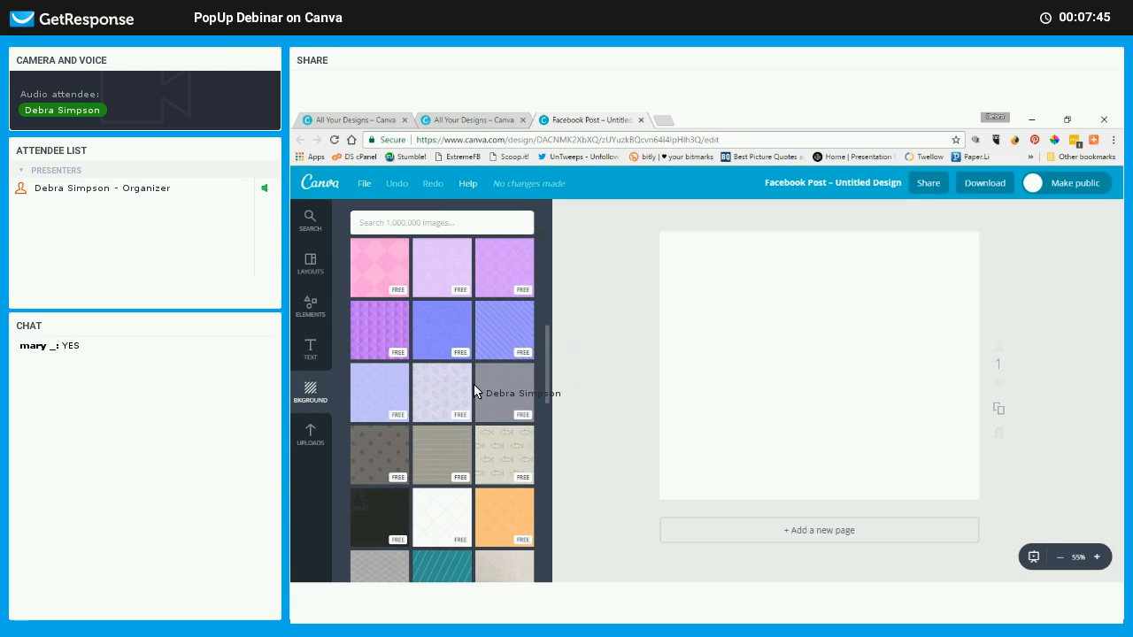
# Apply the pink diamond-checkered free pattern as the background of the Facebook post
pyautogui.moveTo(375, 273)
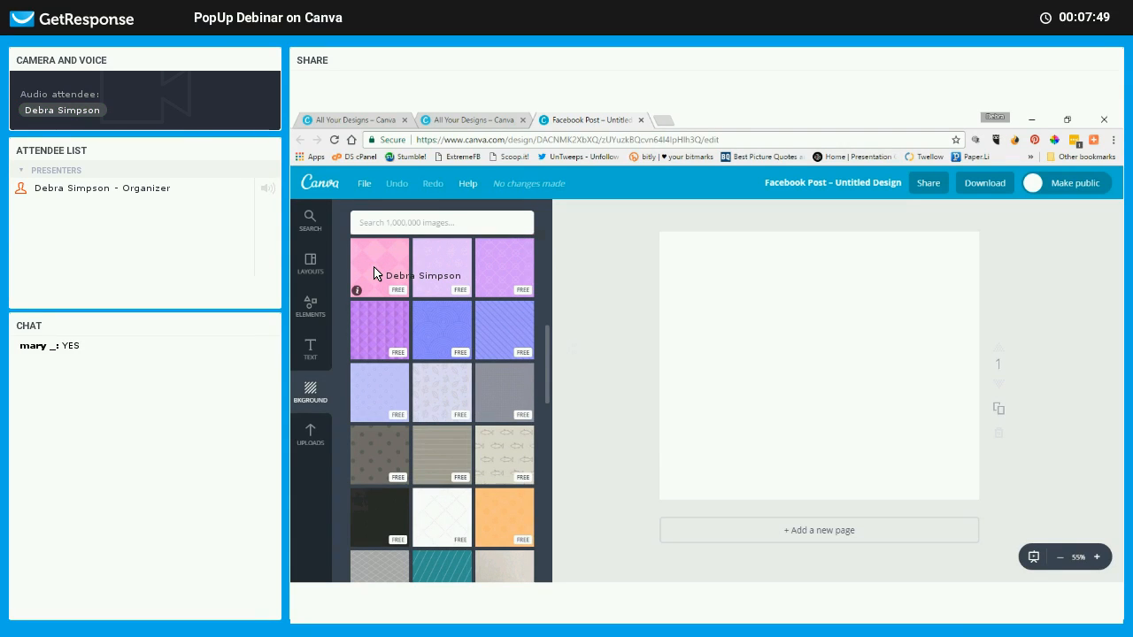
pyautogui.click(374, 273)
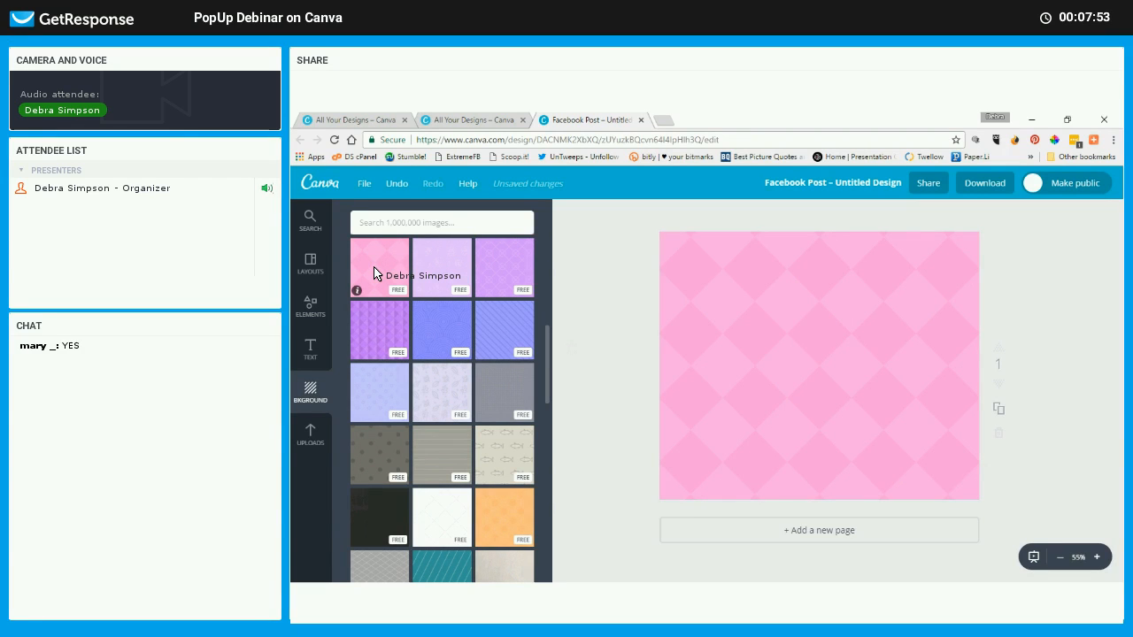
# Examine the range of free photos offered among the elements, then close that category
pyautogui.click(312, 307)
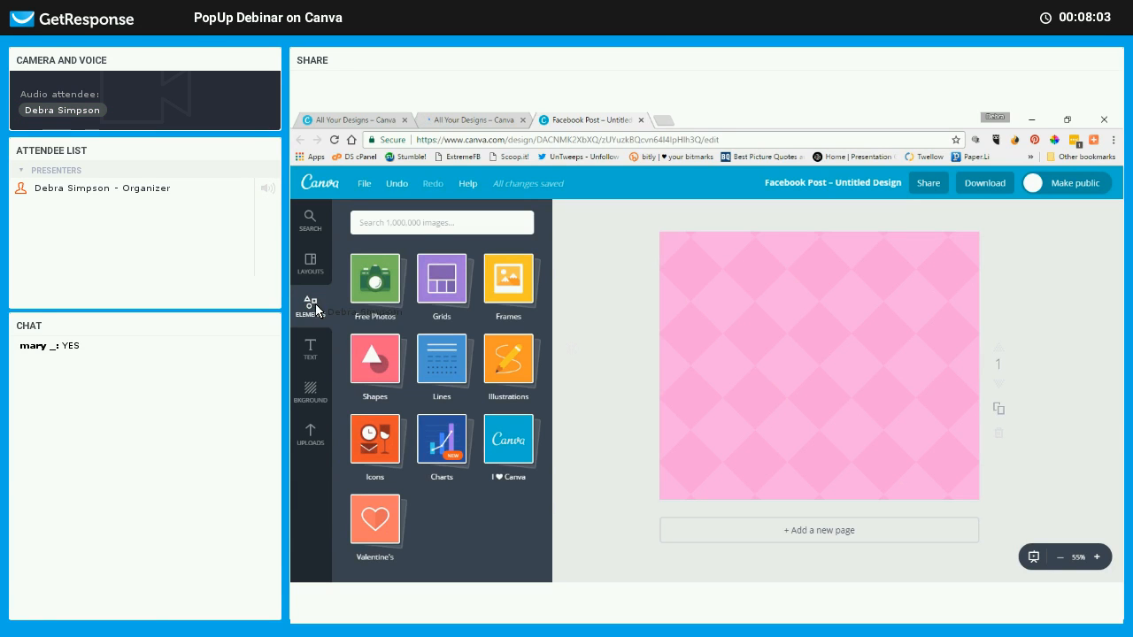
pyautogui.click(378, 279)
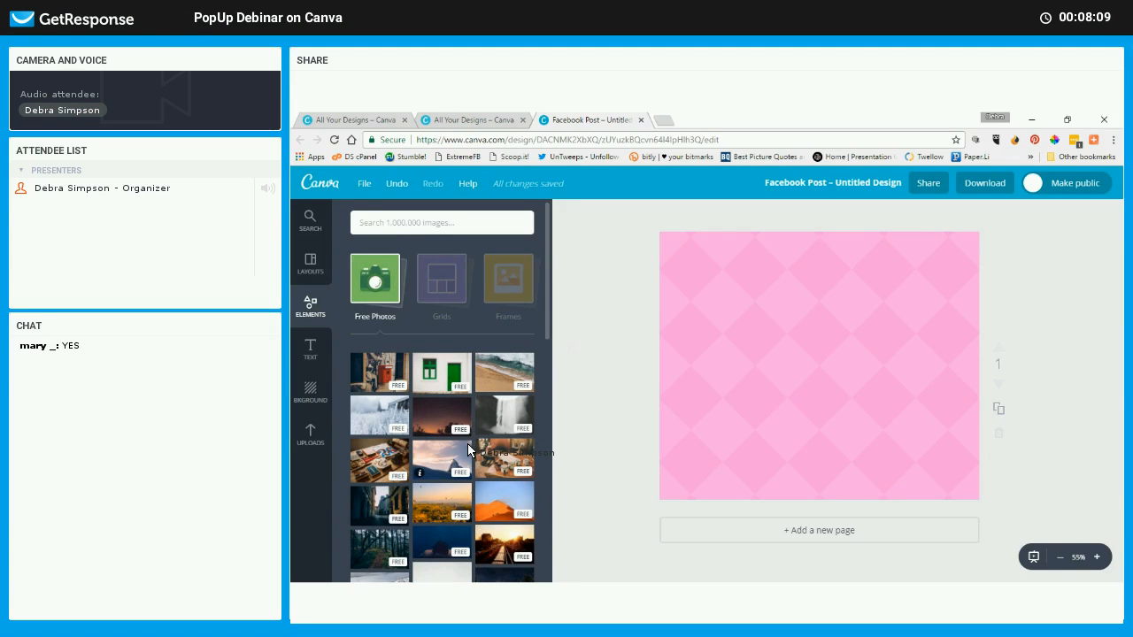
pyautogui.scroll(-3, 467, 445)
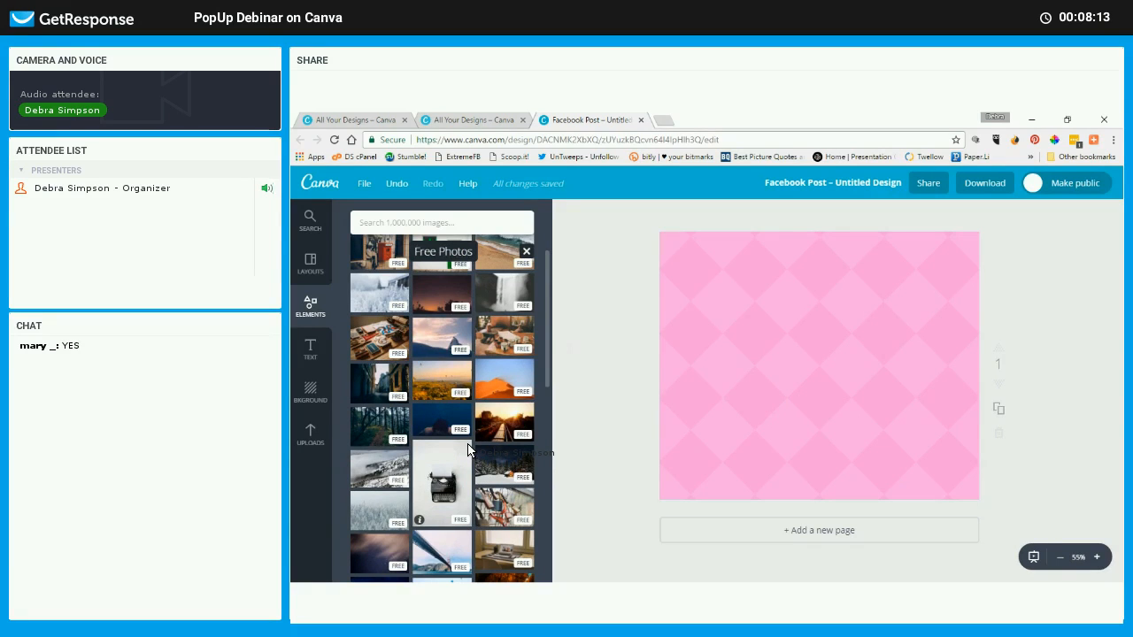
pyautogui.scroll(-2, 467, 450)
pyautogui.scroll(-1, 467, 450)
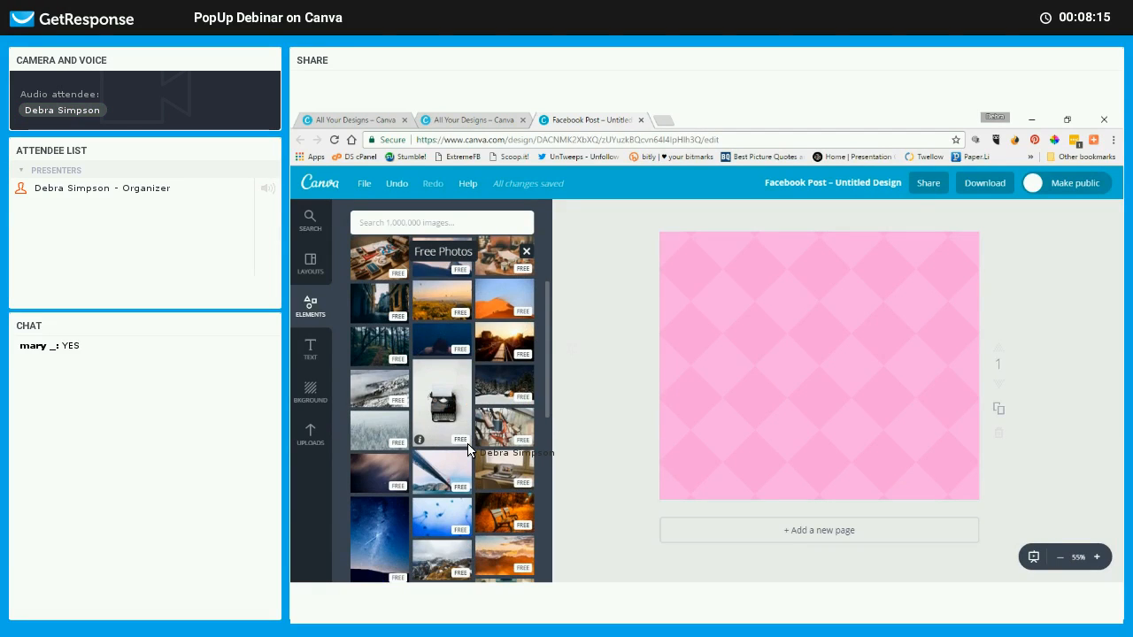
pyautogui.scroll(-5, 468, 450)
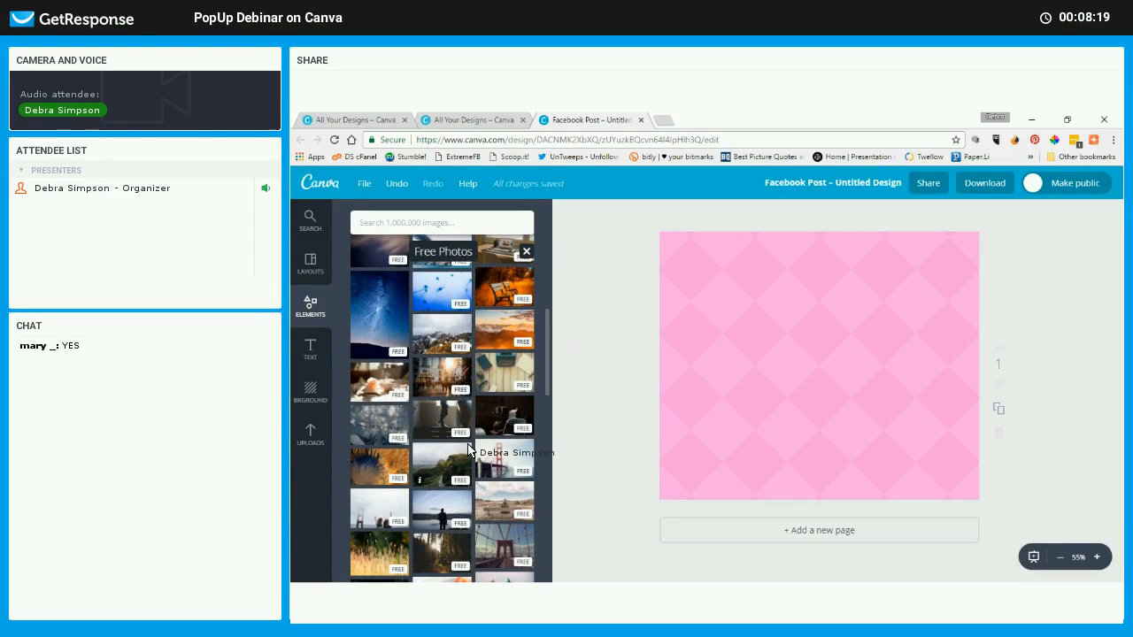
pyautogui.scroll(-4, 467, 450)
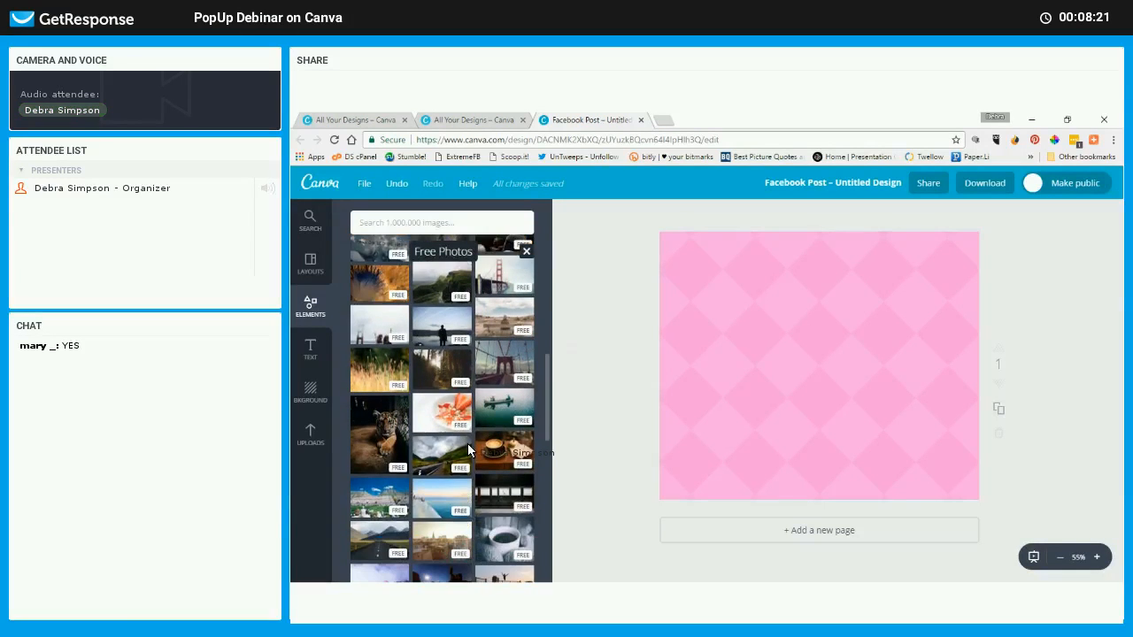
pyautogui.scroll(-3, 468, 449)
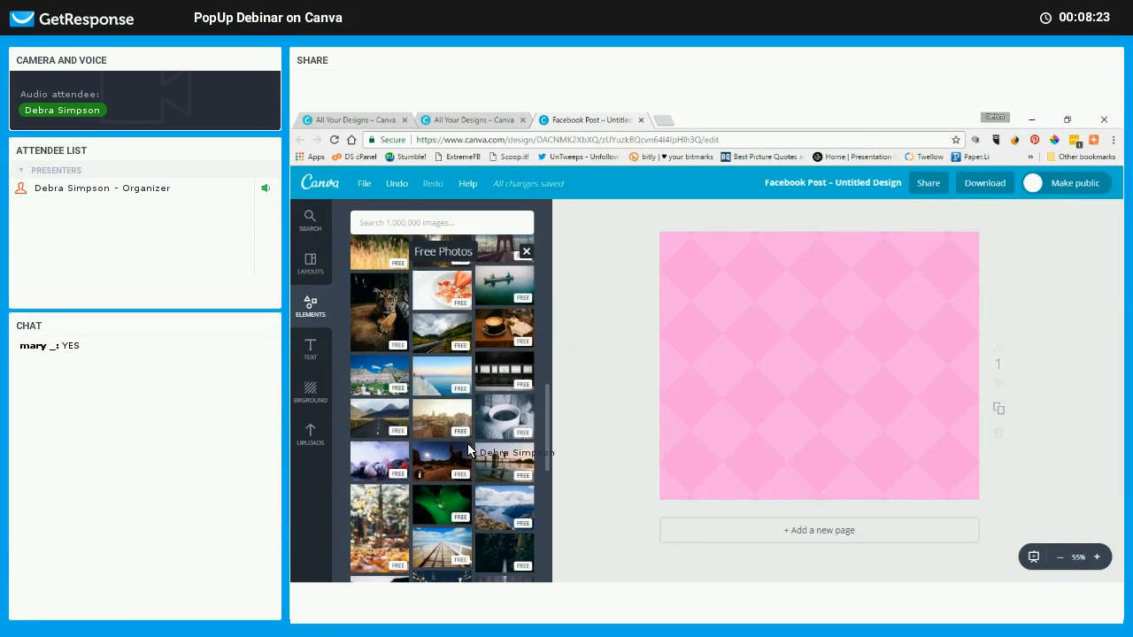
pyautogui.scroll(-4, 467, 449)
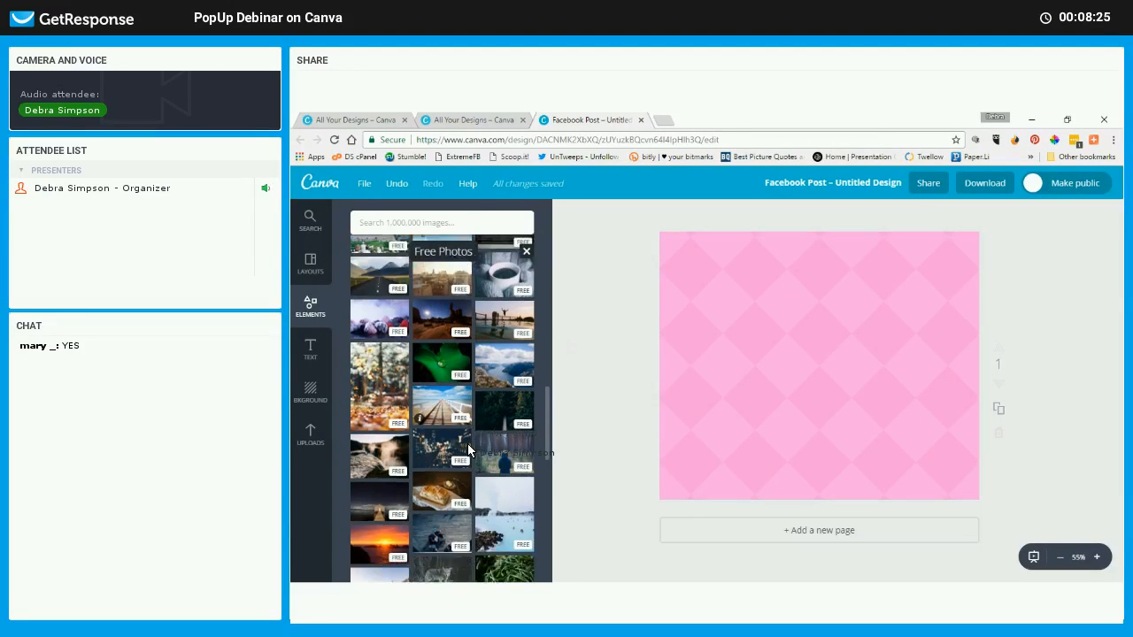
pyautogui.scroll(-1, 467, 450)
pyautogui.scroll(-2, 470, 449)
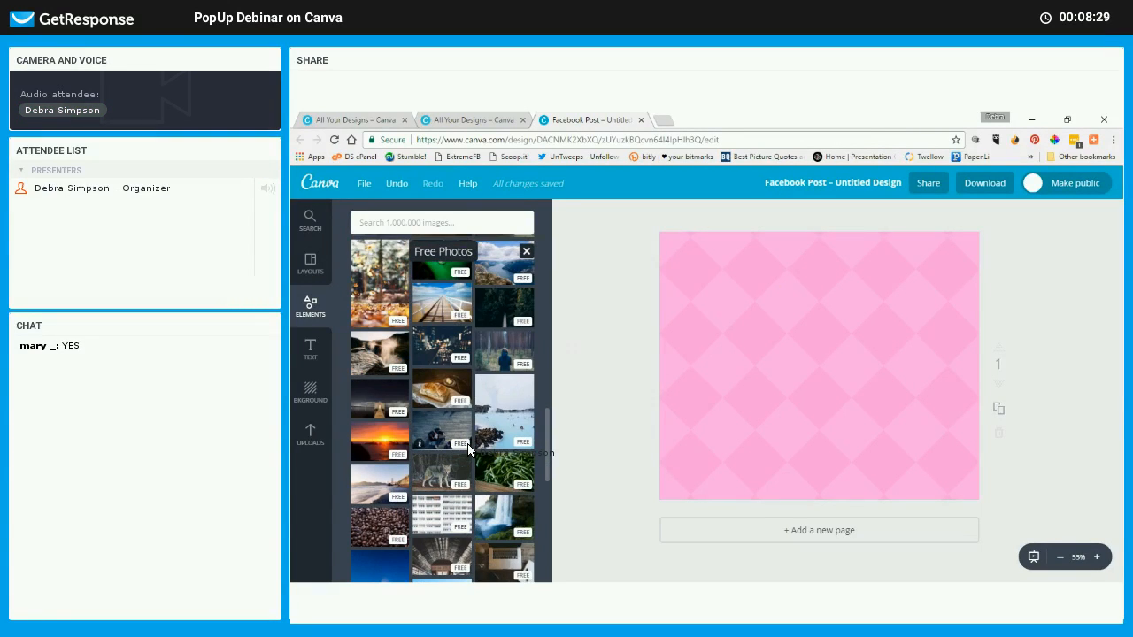
pyautogui.scroll(10, 467, 444)
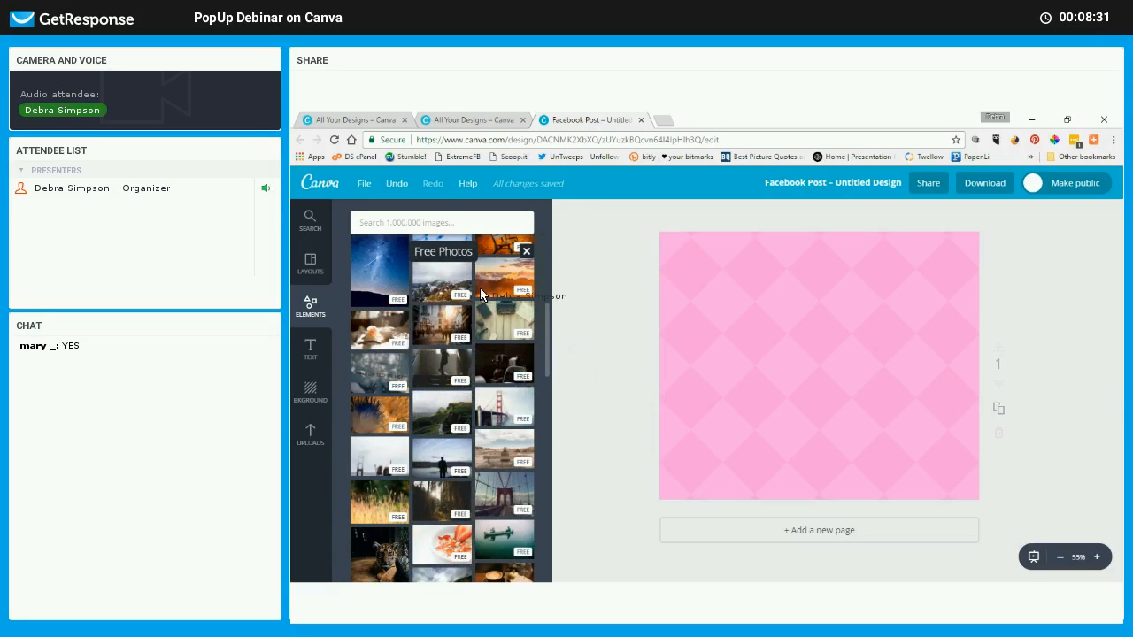
pyautogui.scroll(5, 480, 287)
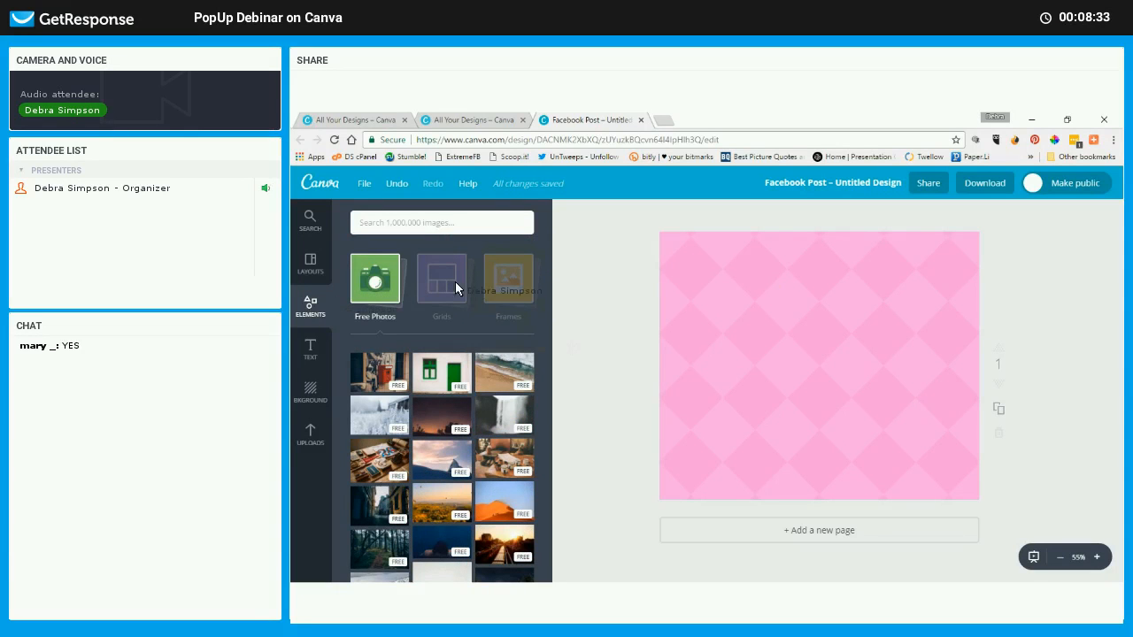
pyautogui.scroll(-2, 520, 298)
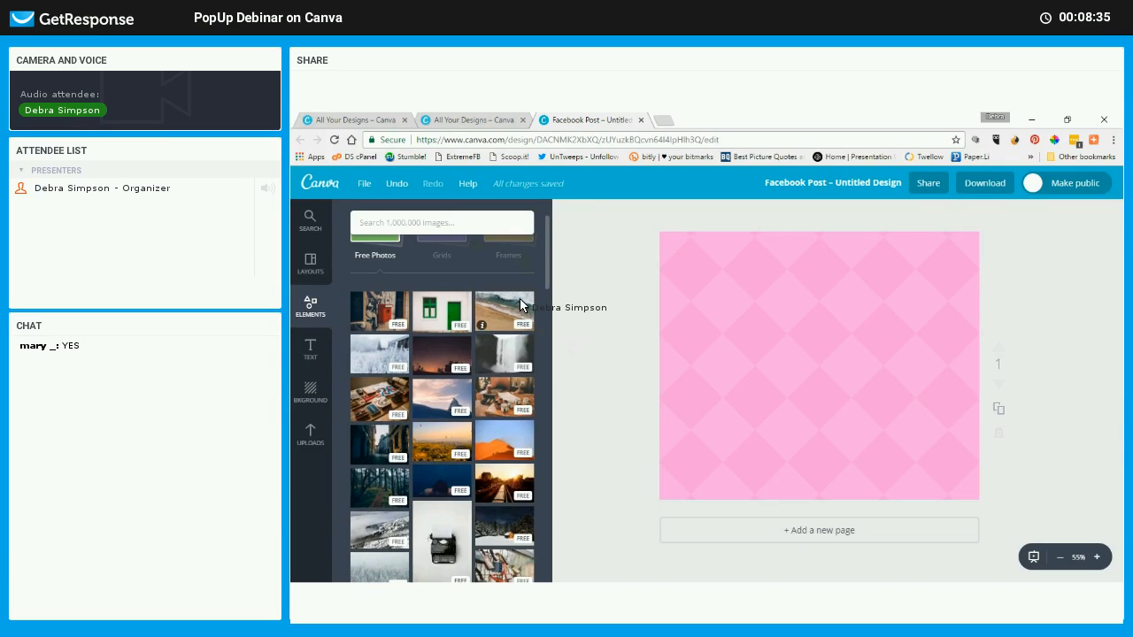
pyautogui.scroll(-3, 522, 287)
pyautogui.click(528, 249)
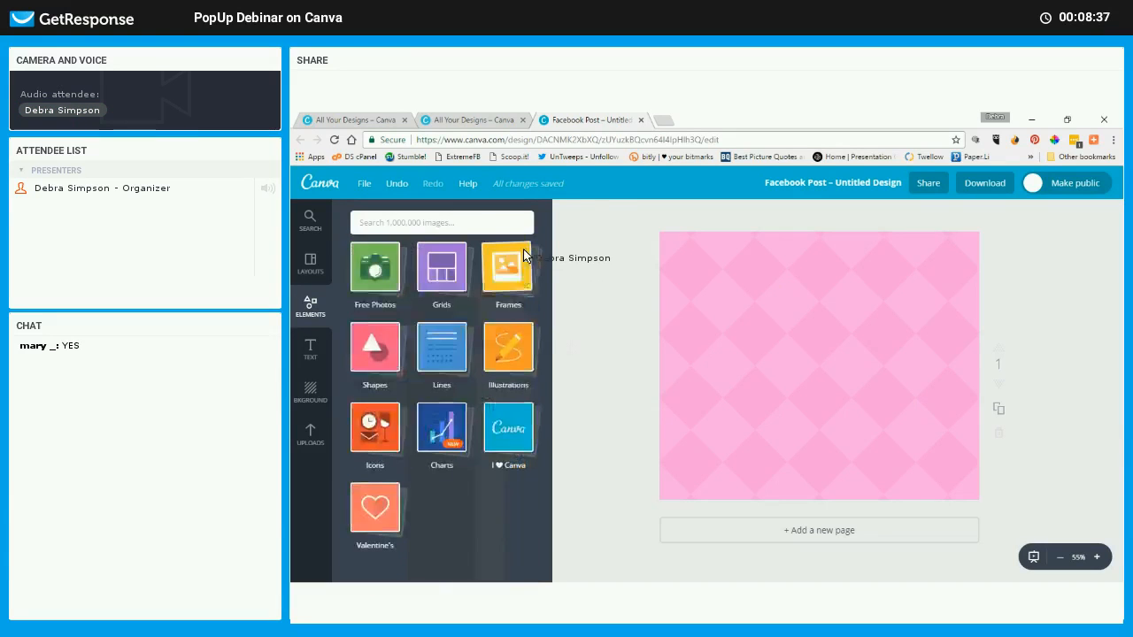
# Examine the photo grids and the frames offered among the elements, then close the frames category
pyautogui.click(441, 265)
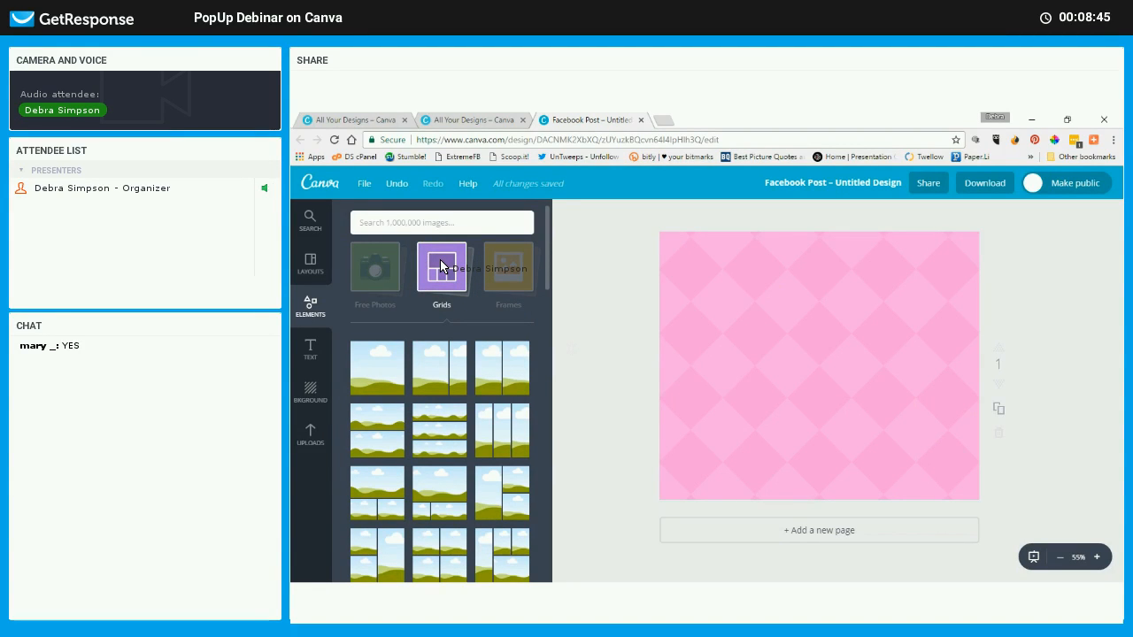
pyautogui.scroll(-3, 439, 259)
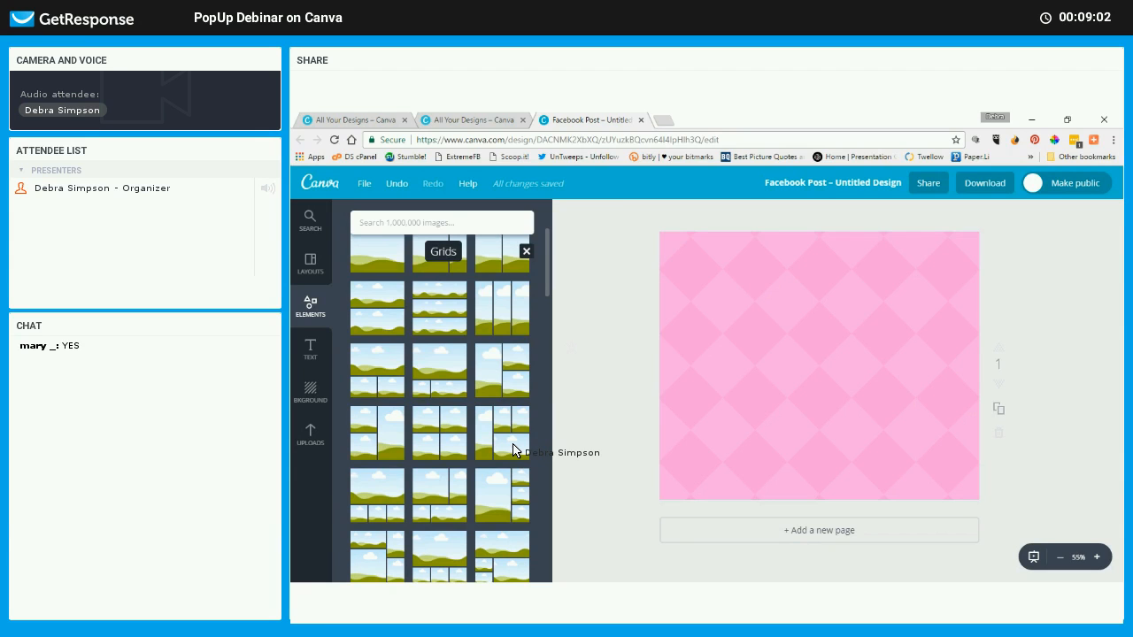
pyautogui.scroll(2, 531, 295)
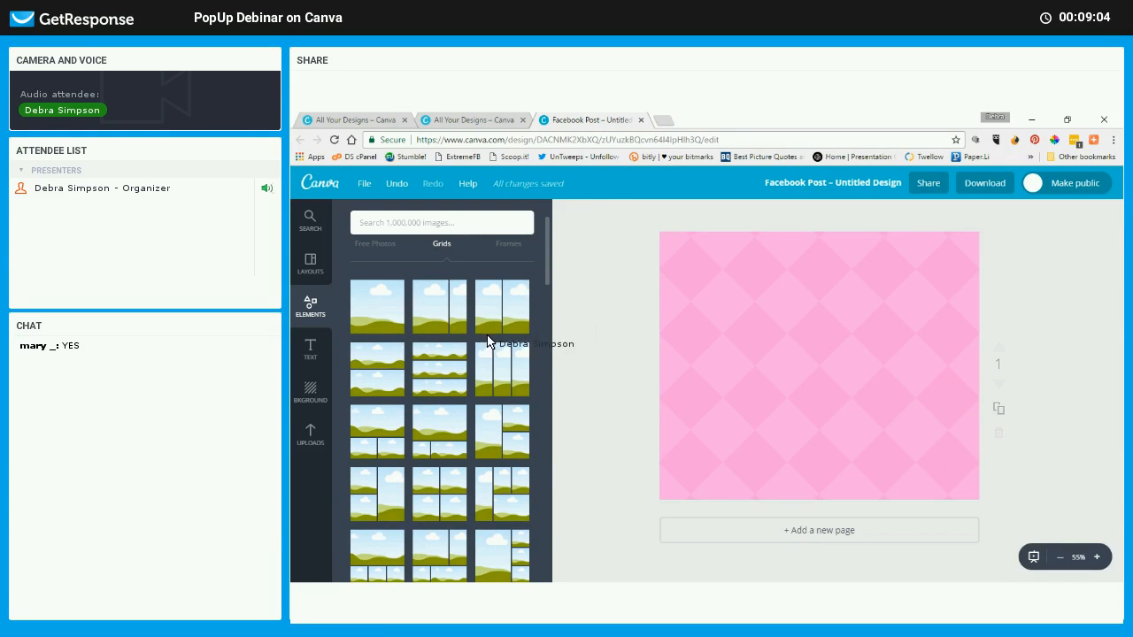
pyautogui.scroll(4, 500, 283)
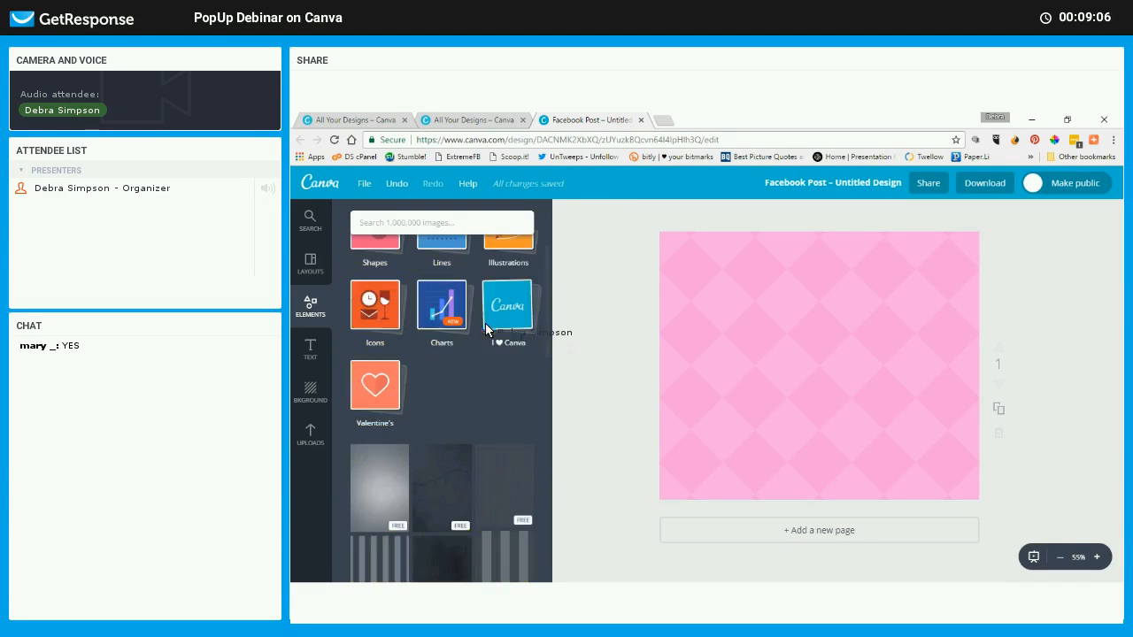
pyautogui.scroll(3, 491, 323)
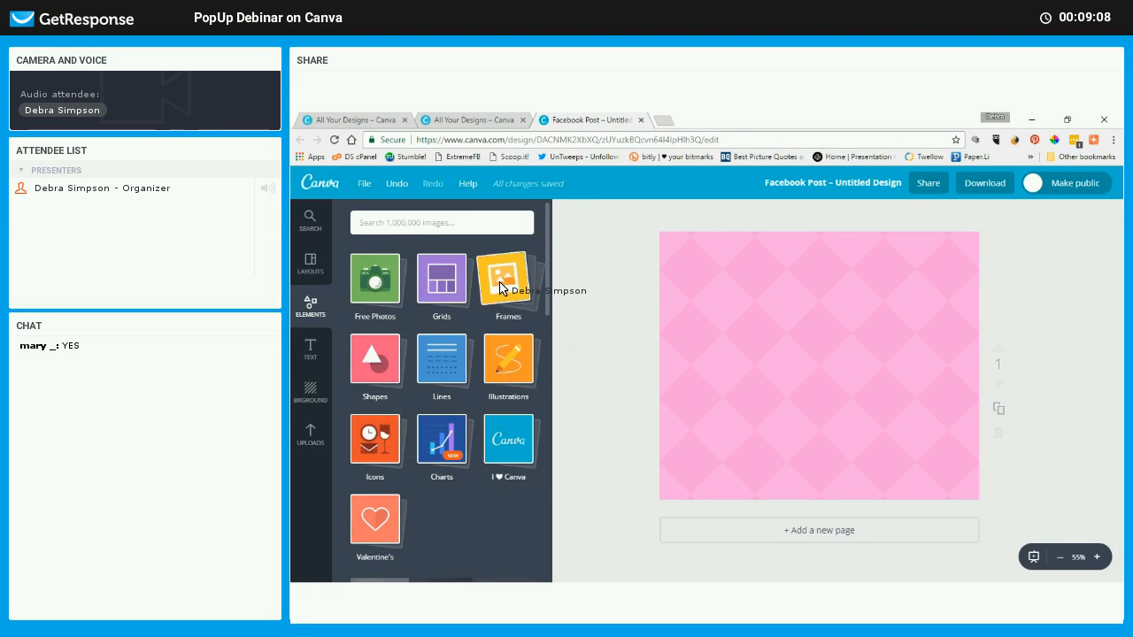
pyautogui.click(500, 283)
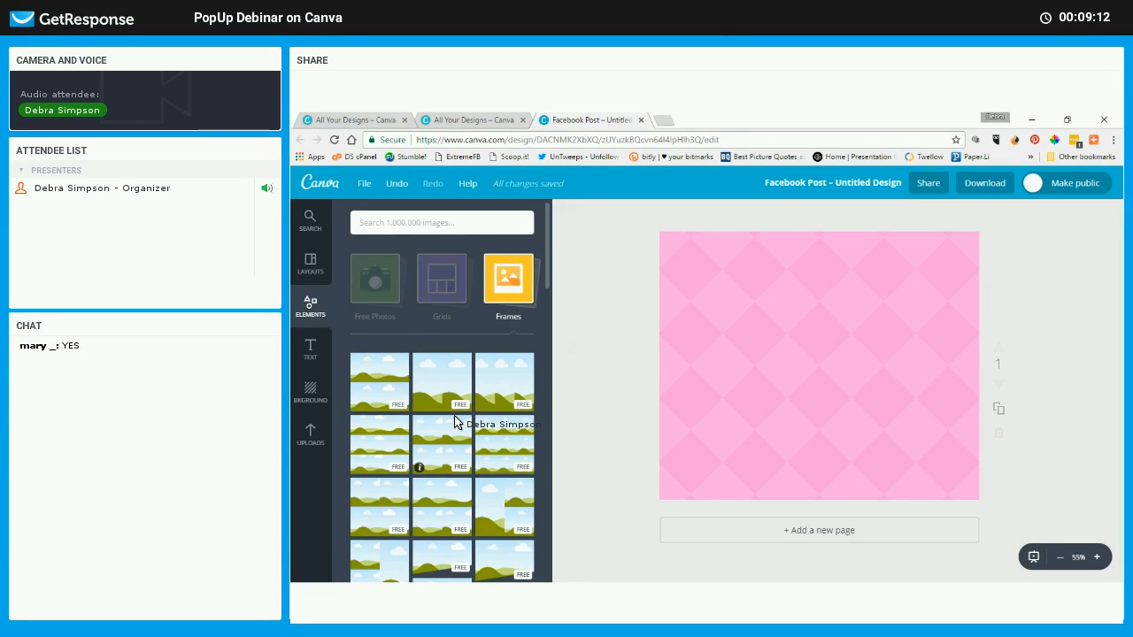
pyautogui.scroll(-5, 456, 422)
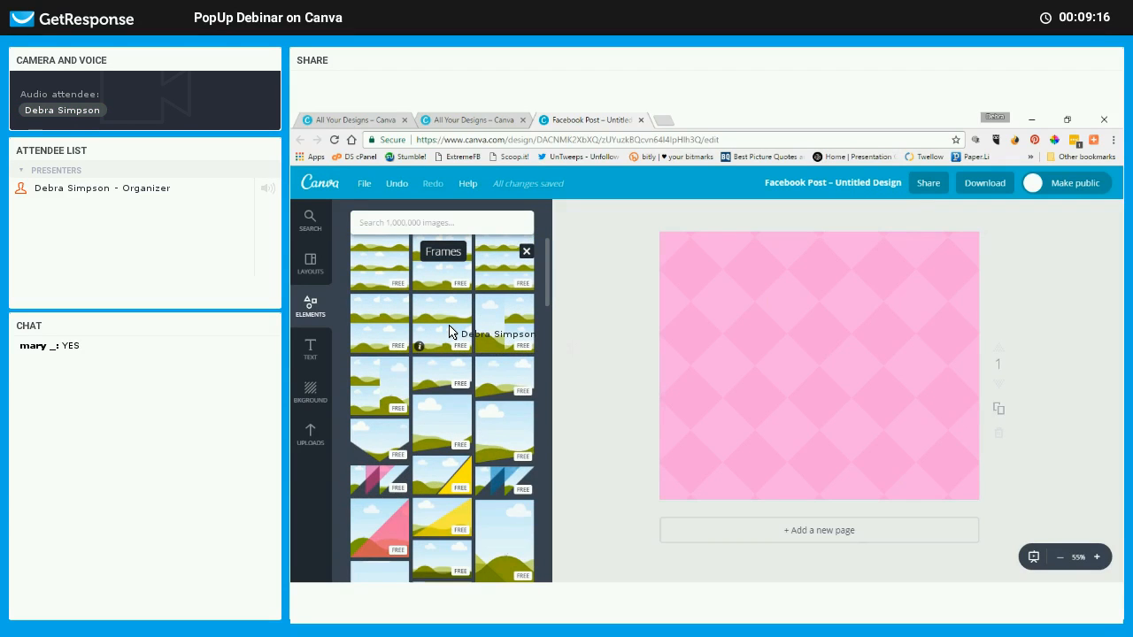
pyautogui.scroll(-5, 451, 333)
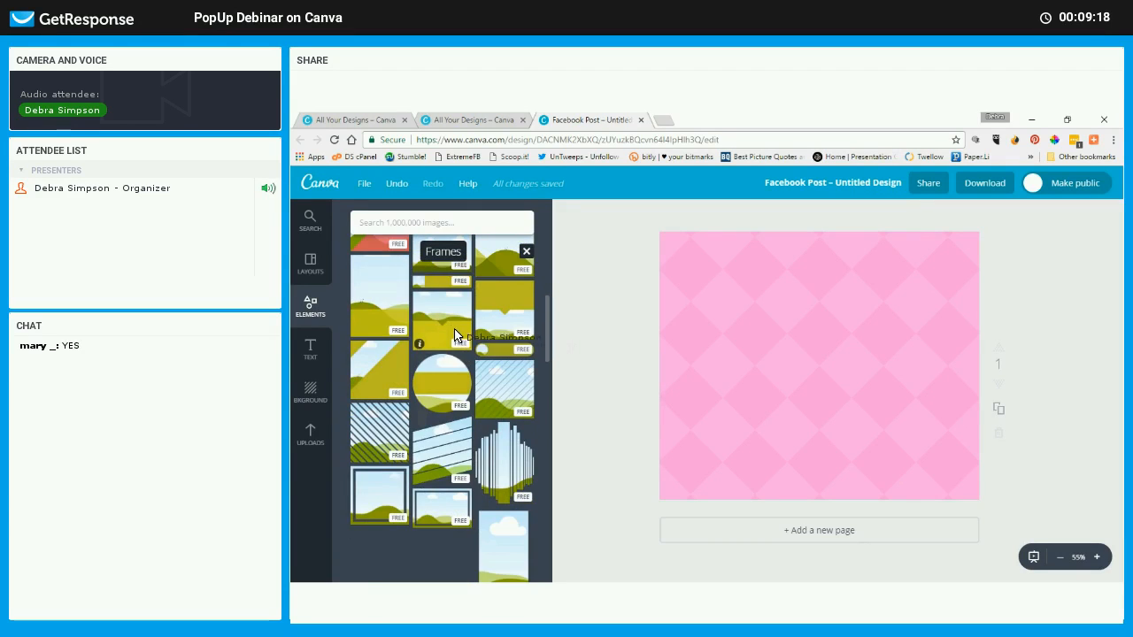
pyautogui.scroll(-2, 456, 336)
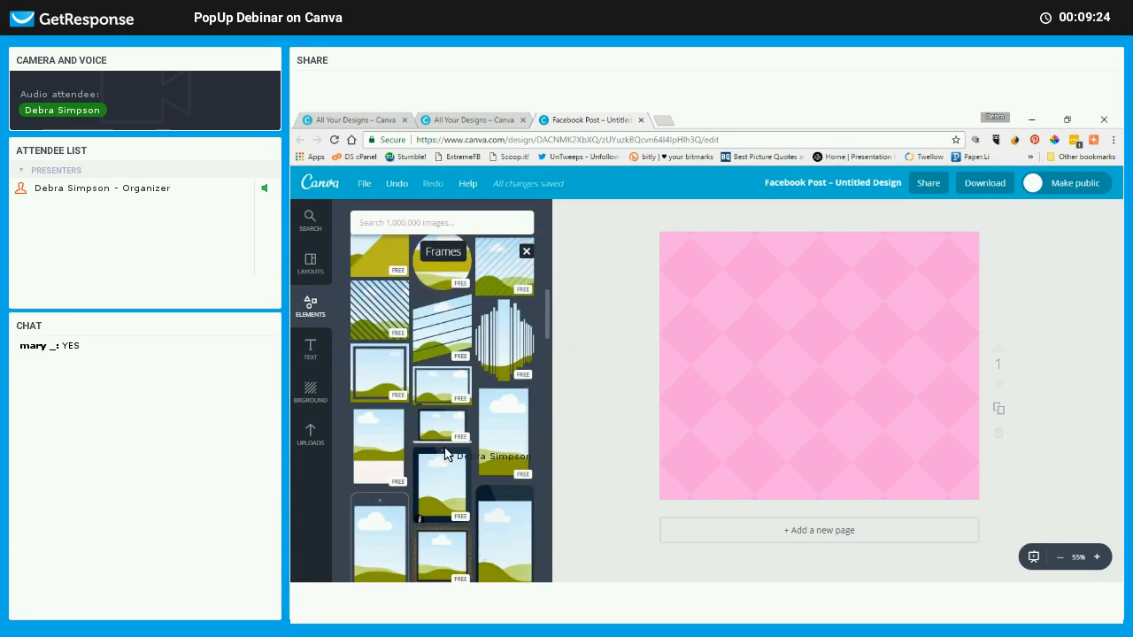
pyautogui.scroll(-4, 447, 434)
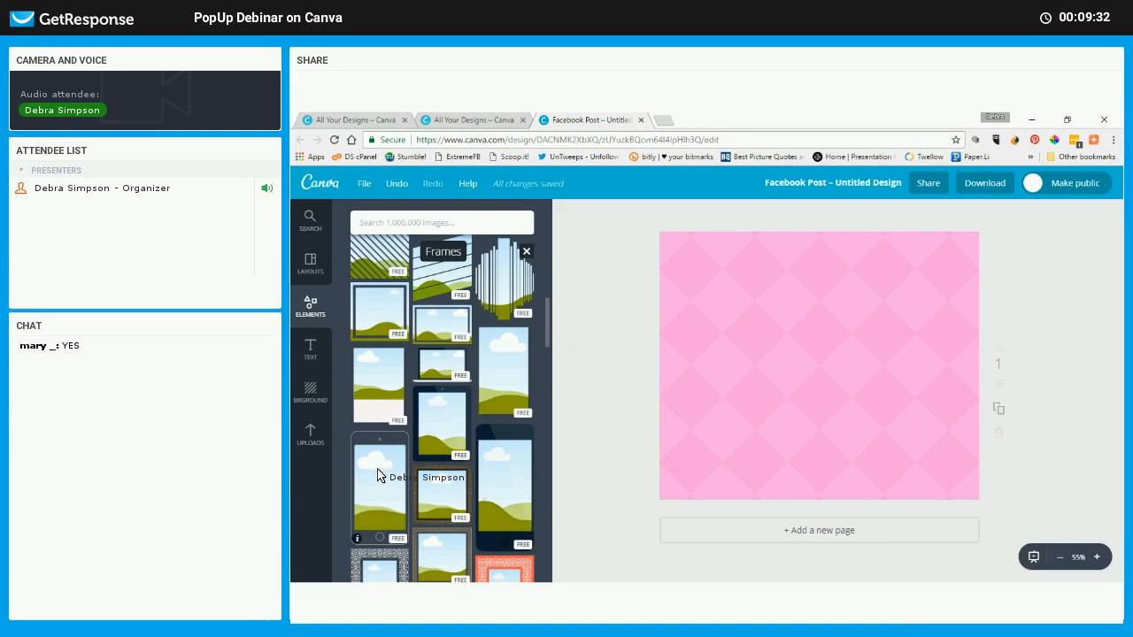
pyautogui.scroll(-5, 378, 467)
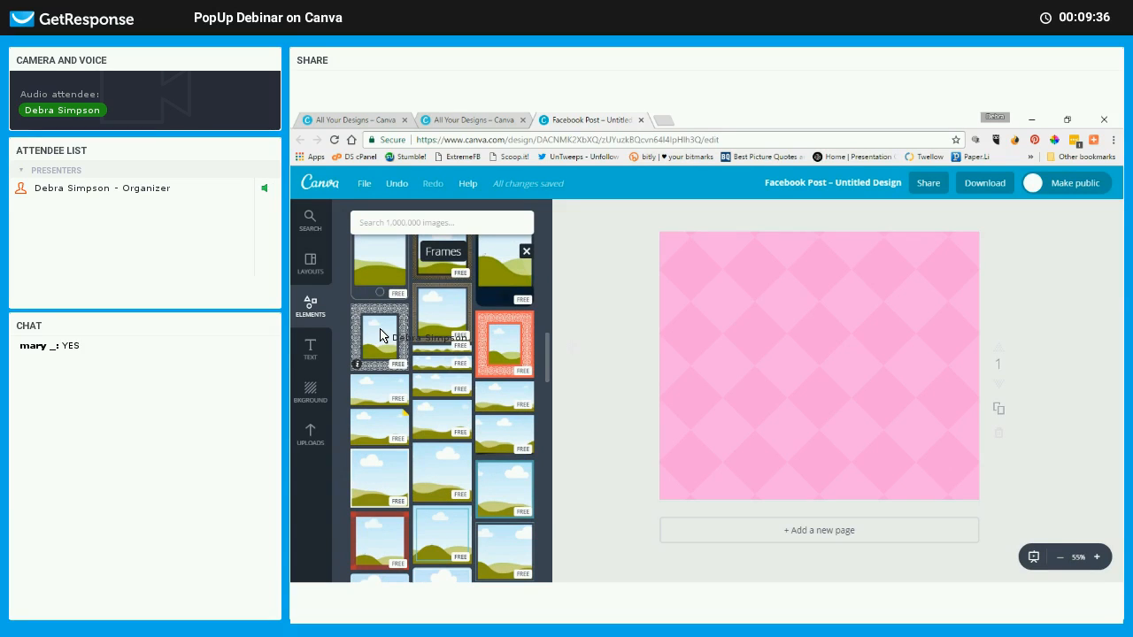
pyautogui.scroll(-1, 432, 409)
pyautogui.scroll(-1, 432, 409)
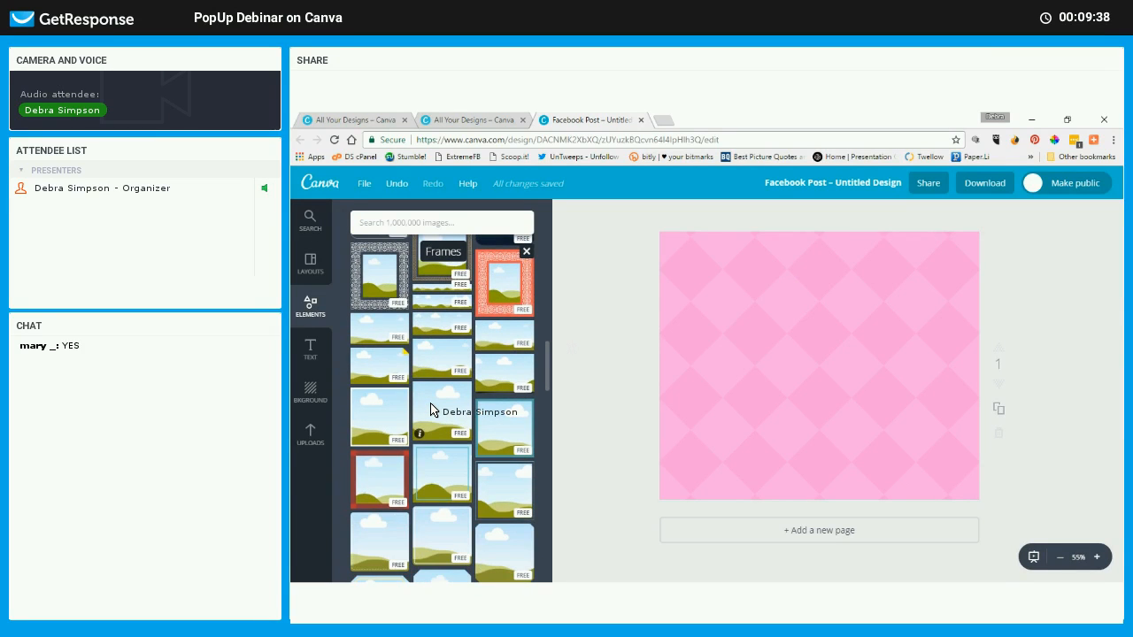
pyautogui.scroll(-5, 432, 410)
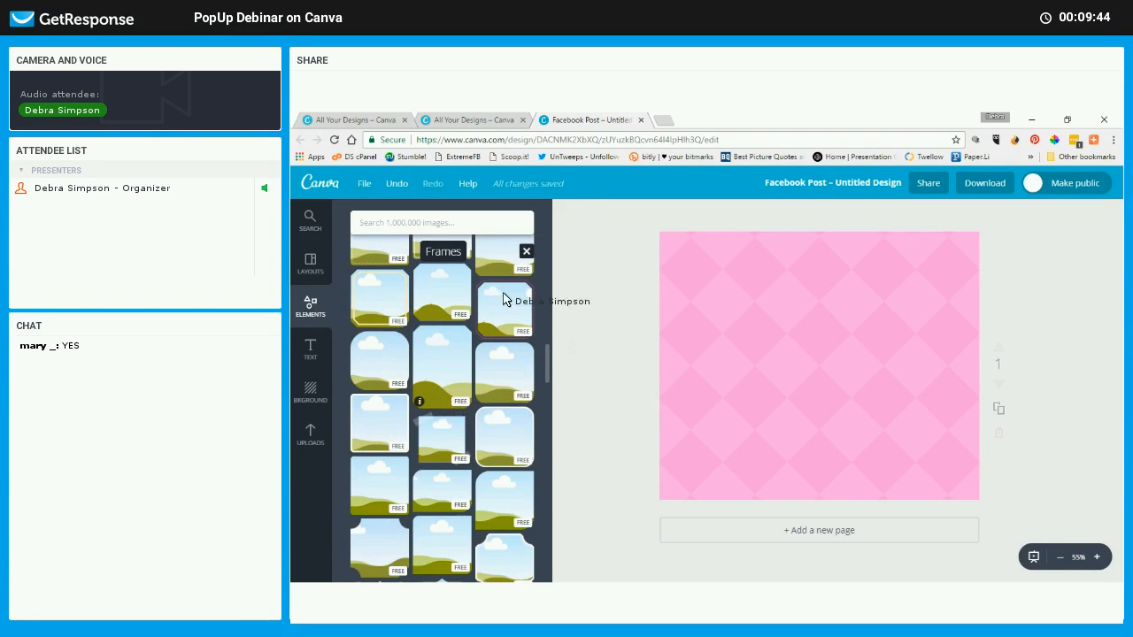
pyautogui.click(525, 251)
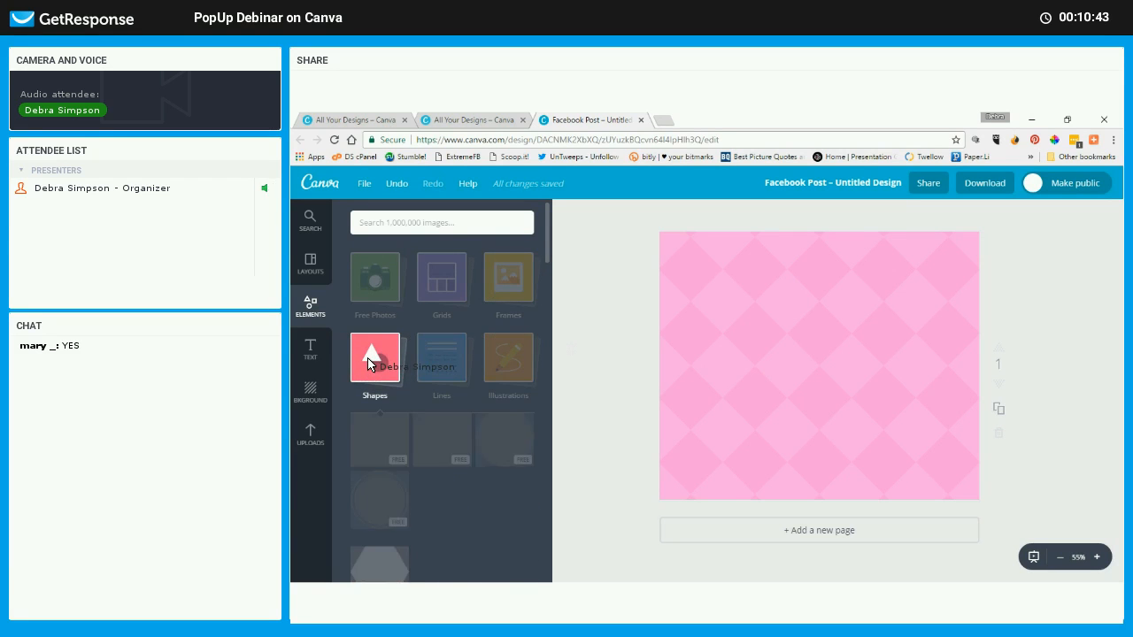
# Add the solid square label shape with wavy, curved edges from the free shapes to the pink background
pyautogui.scroll(-1, 448, 395)
pyautogui.scroll(-3, 448, 395)
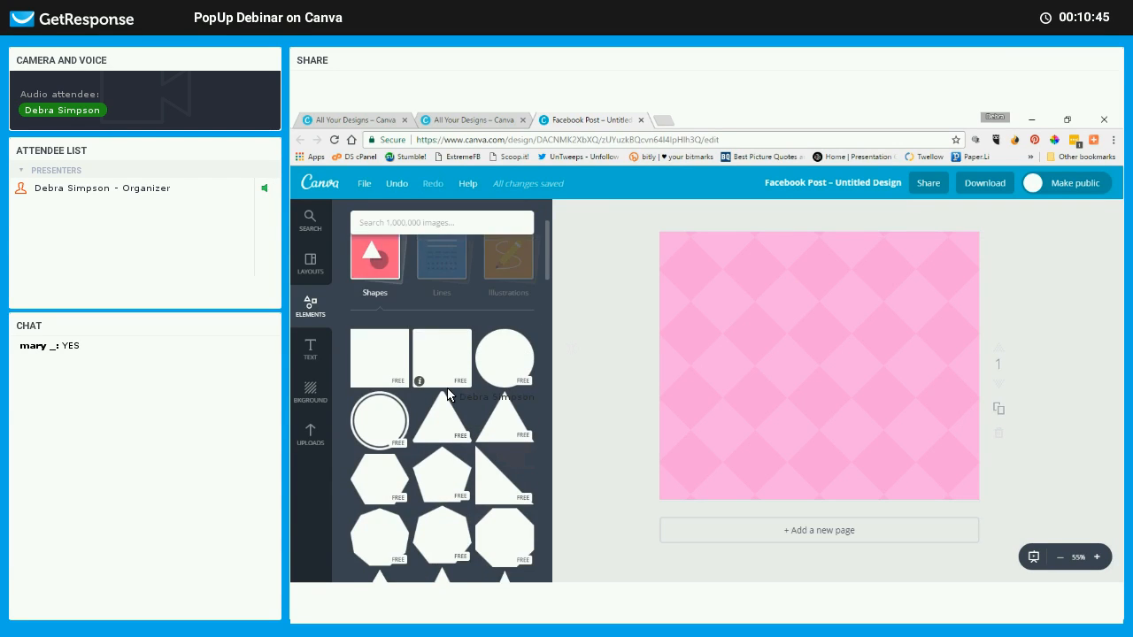
pyautogui.scroll(-3, 448, 394)
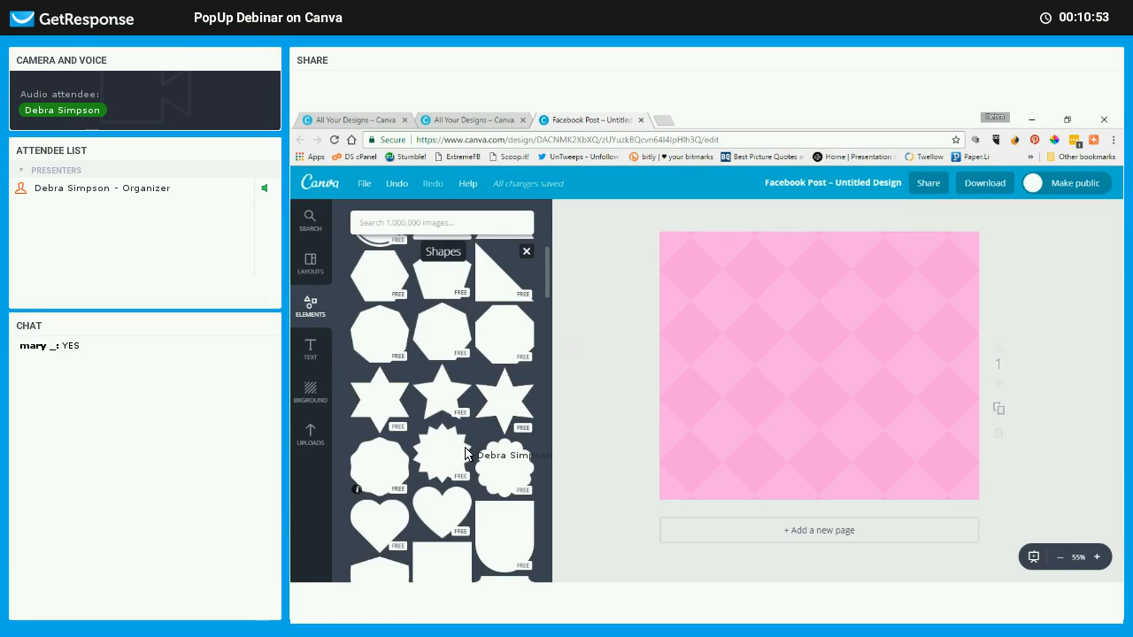
pyautogui.scroll(-3, 479, 453)
pyautogui.scroll(-3, 479, 452)
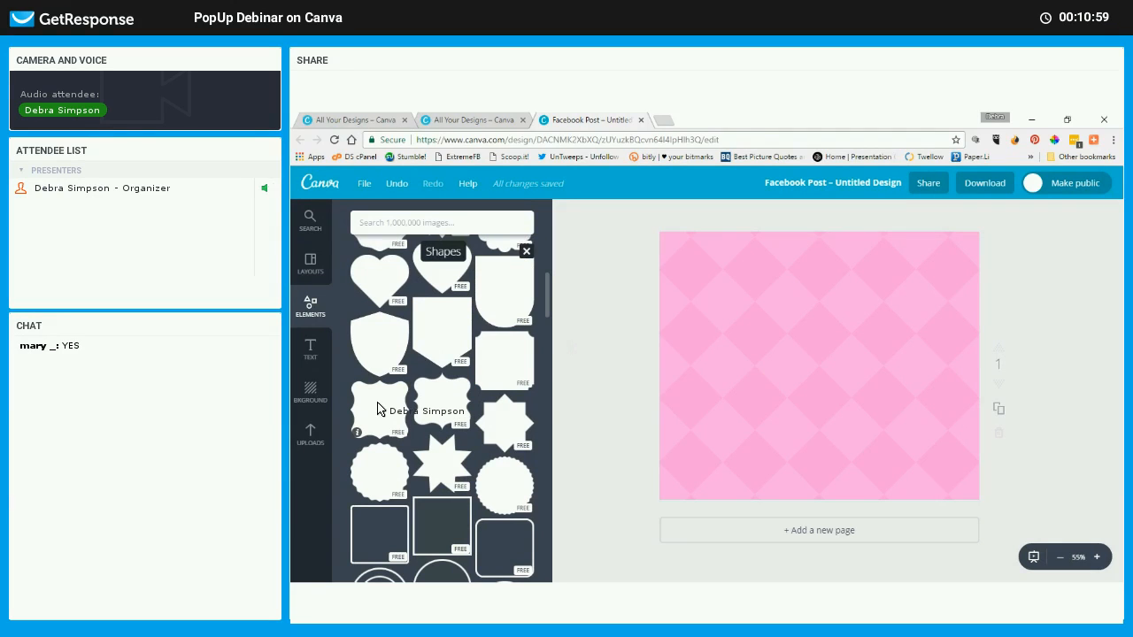
pyautogui.click(378, 409)
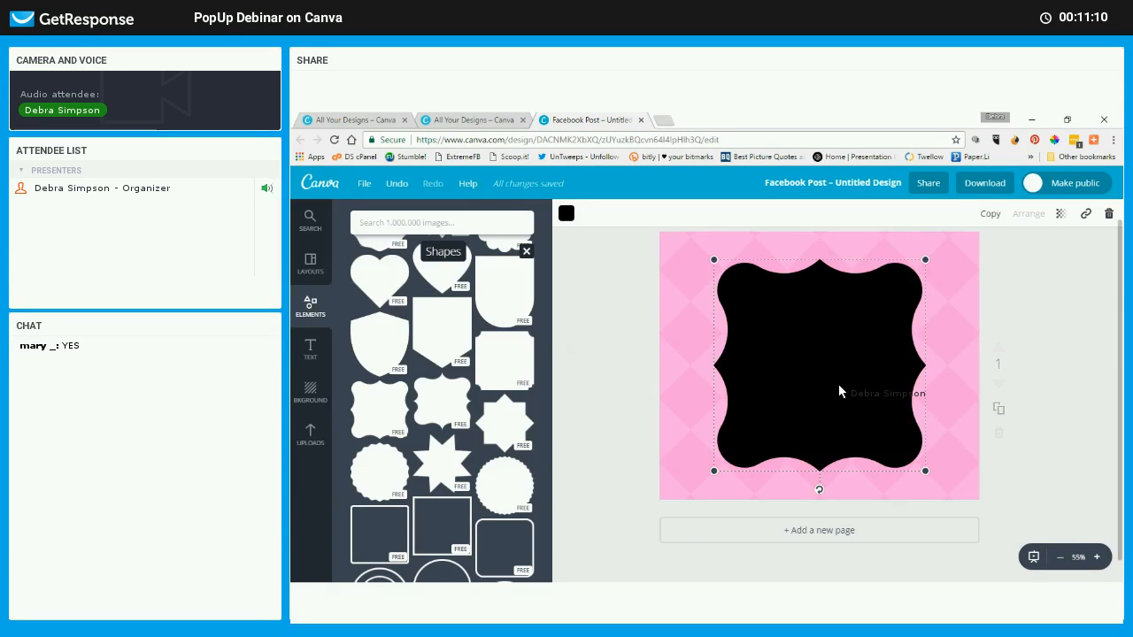
# Recolor the black wavy label shape with a custom purple, color code 790ce1
pyautogui.click(566, 215)
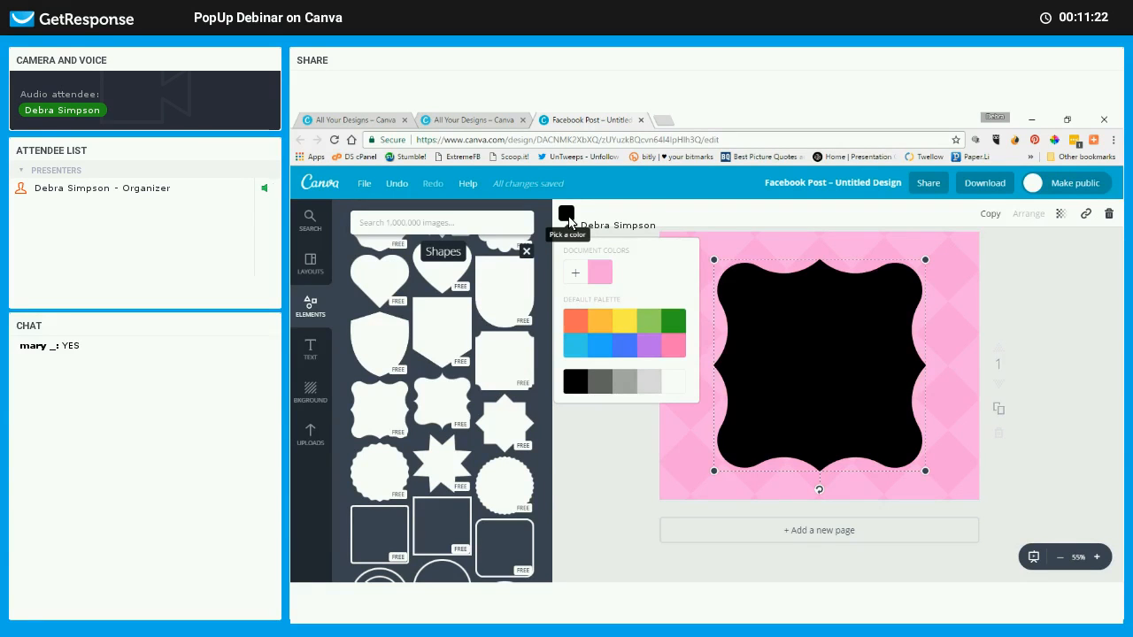
pyautogui.click(574, 277)
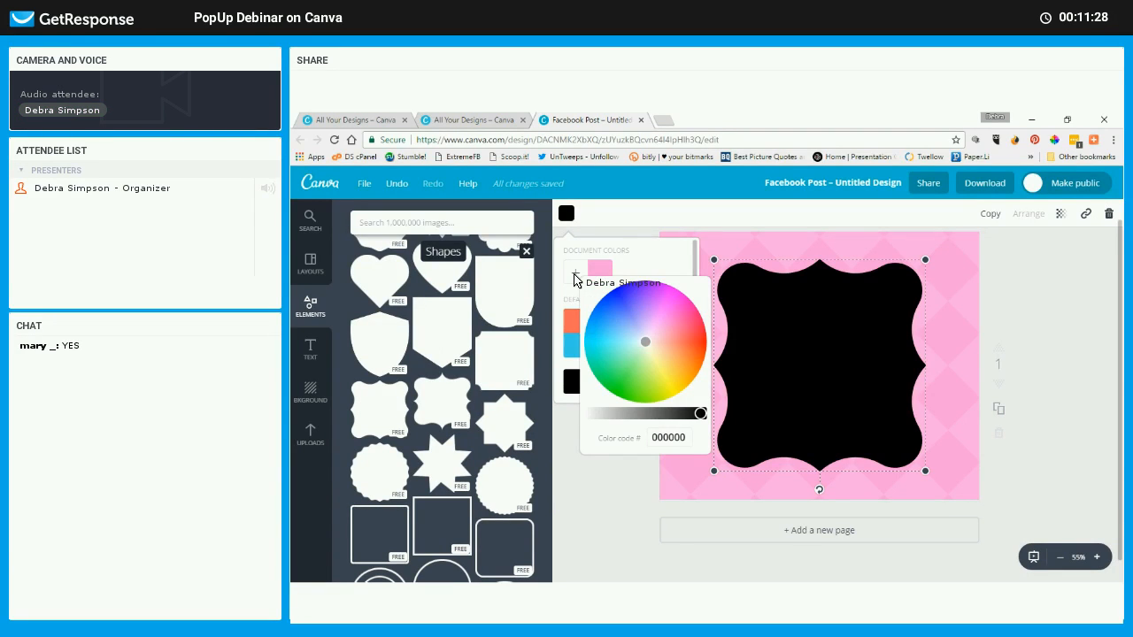
pyautogui.click(615, 307)
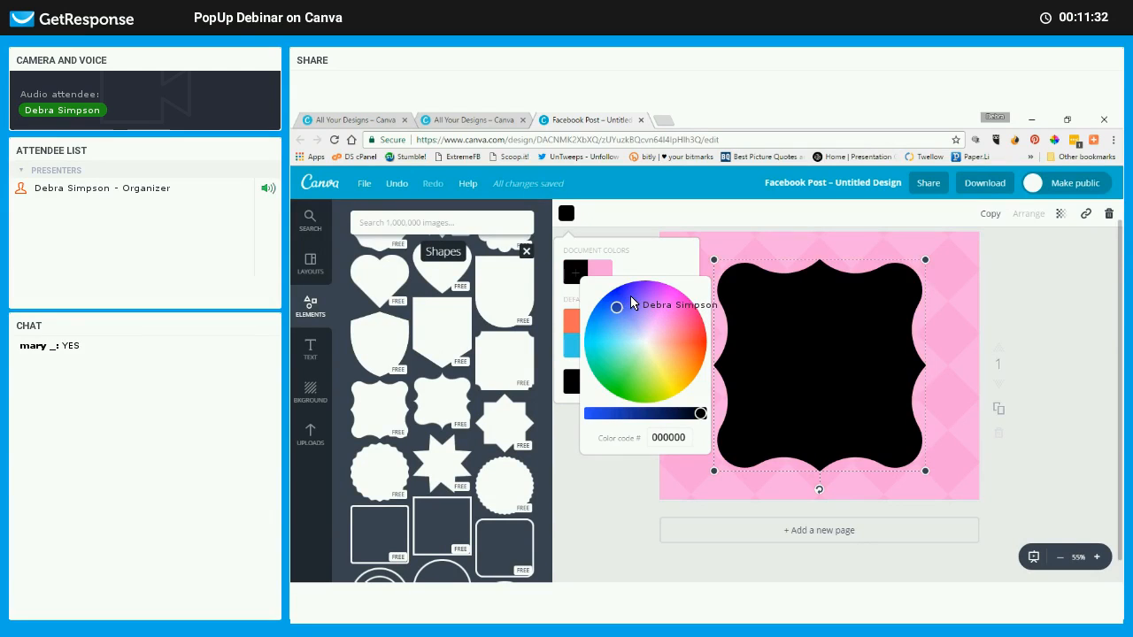
pyautogui.click(646, 297)
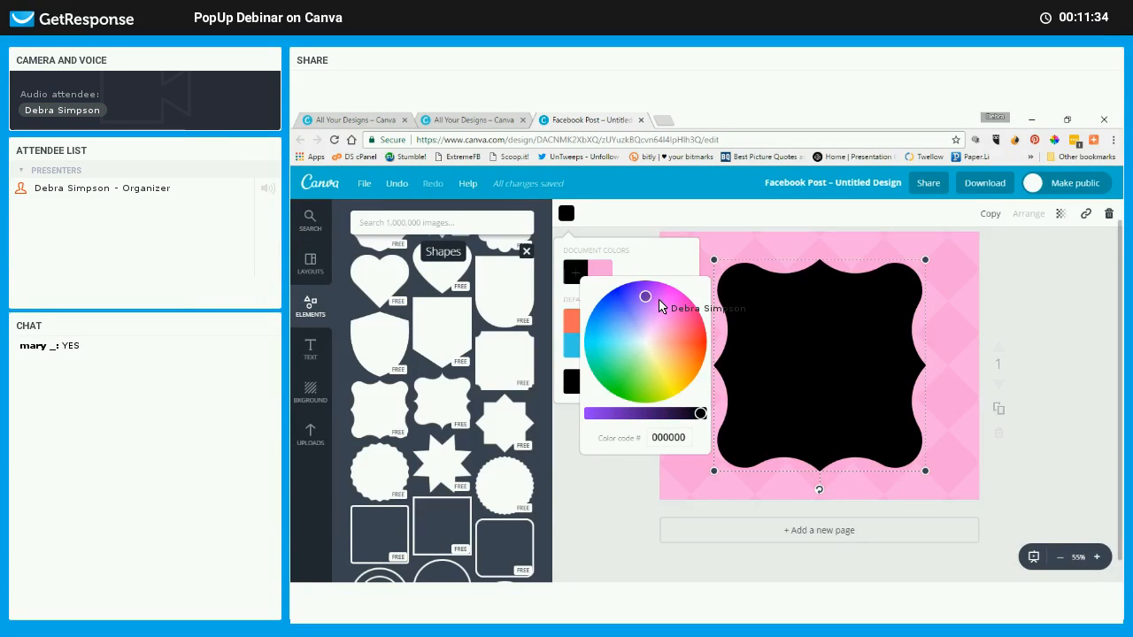
pyautogui.click(659, 300)
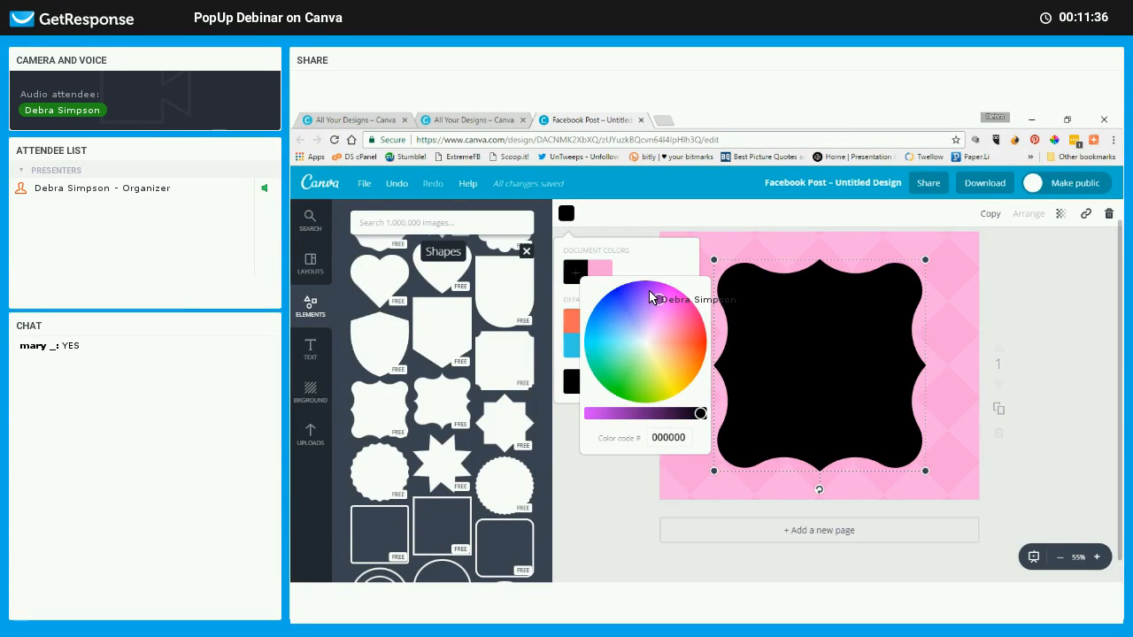
pyautogui.click(647, 292)
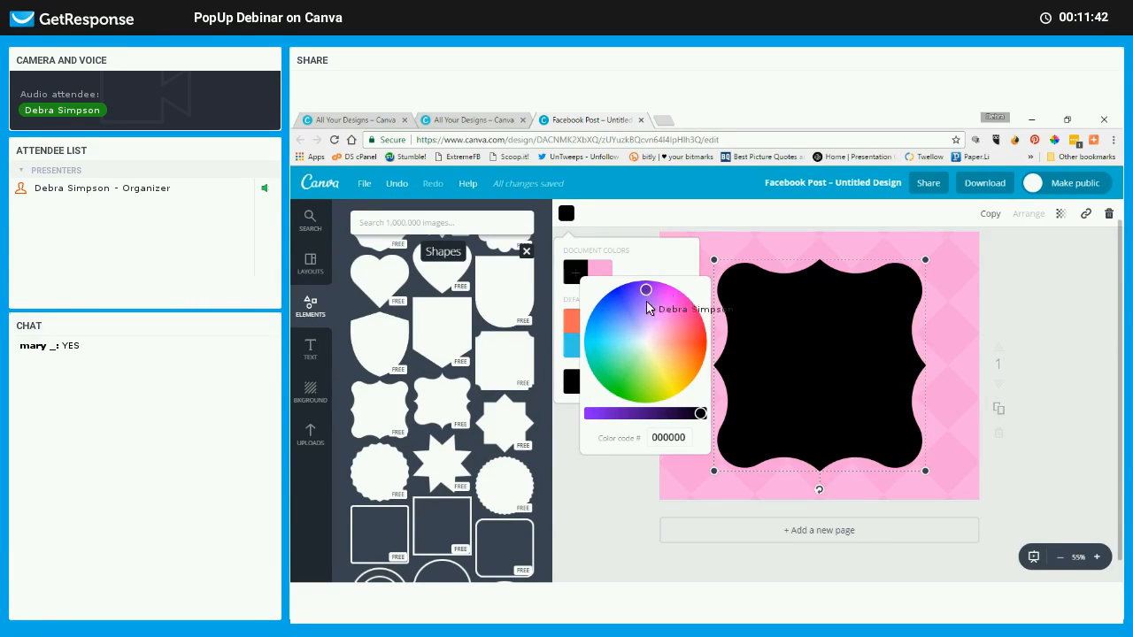
pyautogui.click(688, 442)
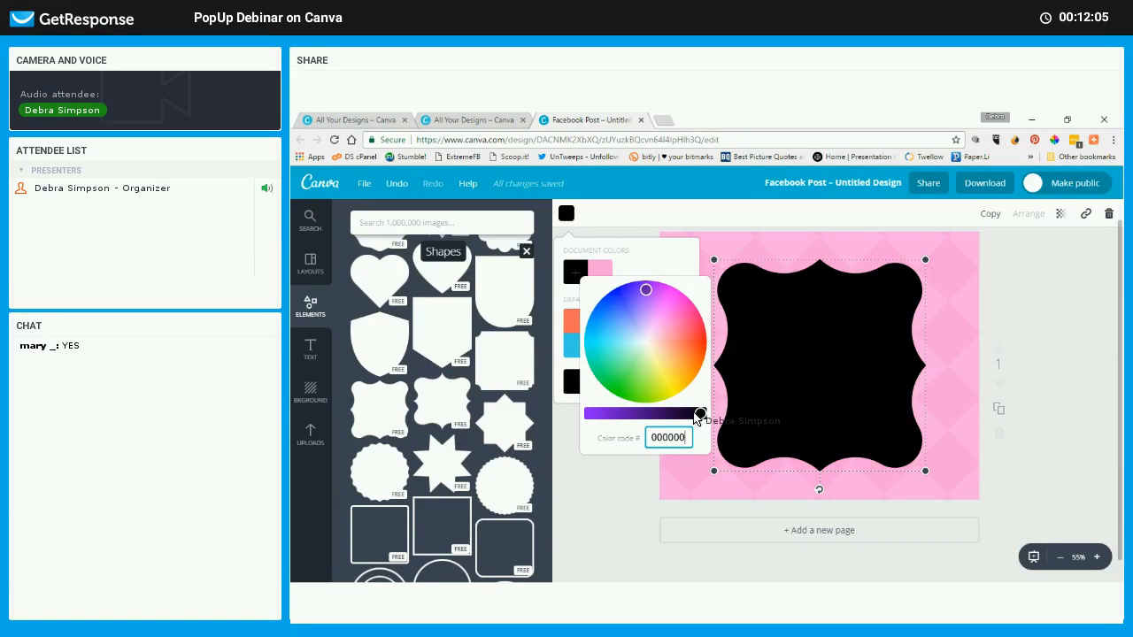
pyautogui.moveTo(683, 410); pyautogui.dragTo(602, 414)
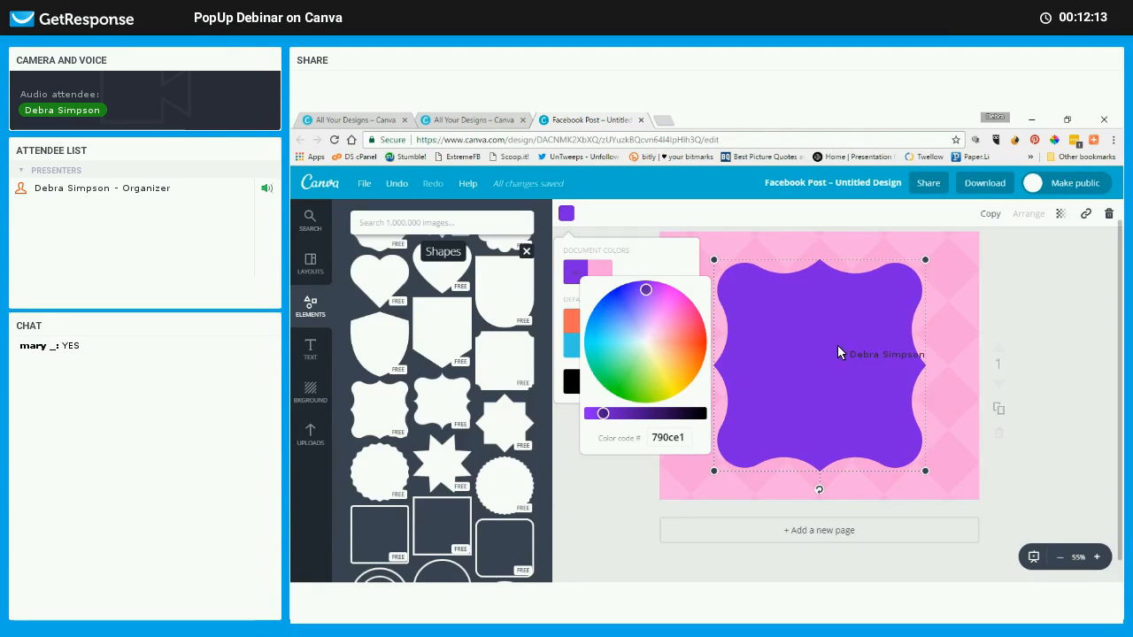
pyautogui.click(610, 216)
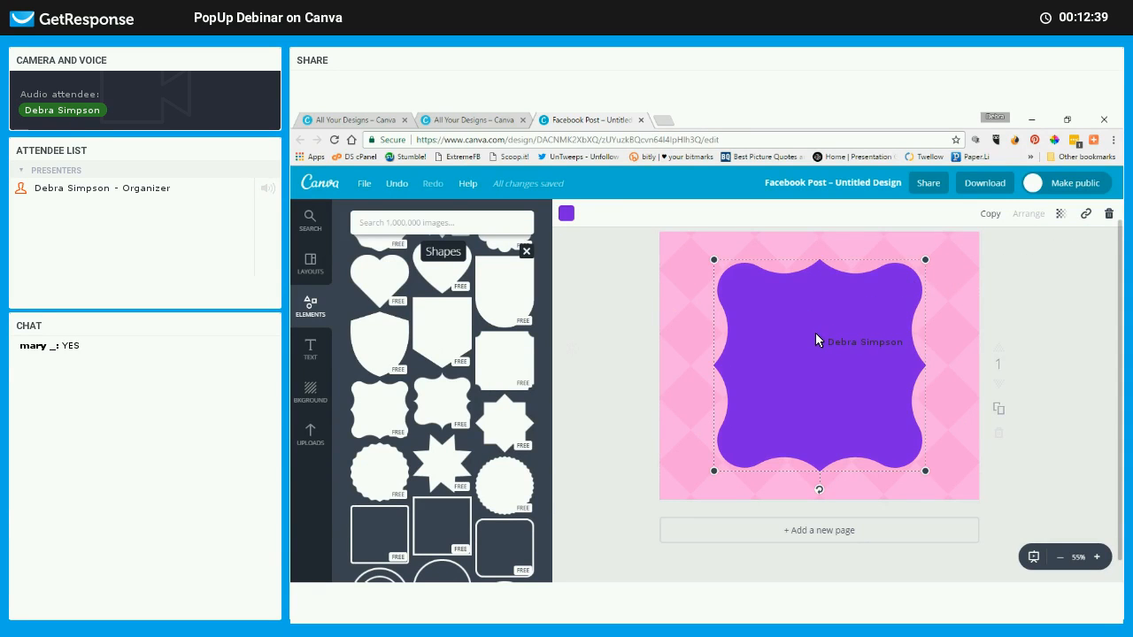
pyautogui.click(955, 297)
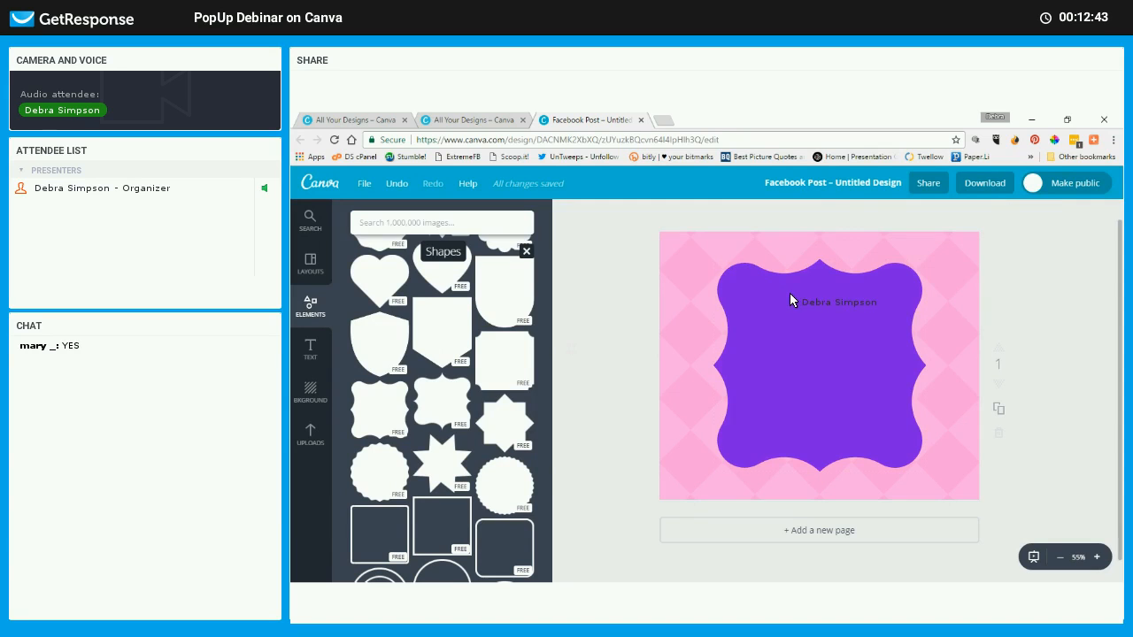
# Set the purple label shape's transparency to 32 so the pink pattern shows through
pyautogui.click(929, 282)
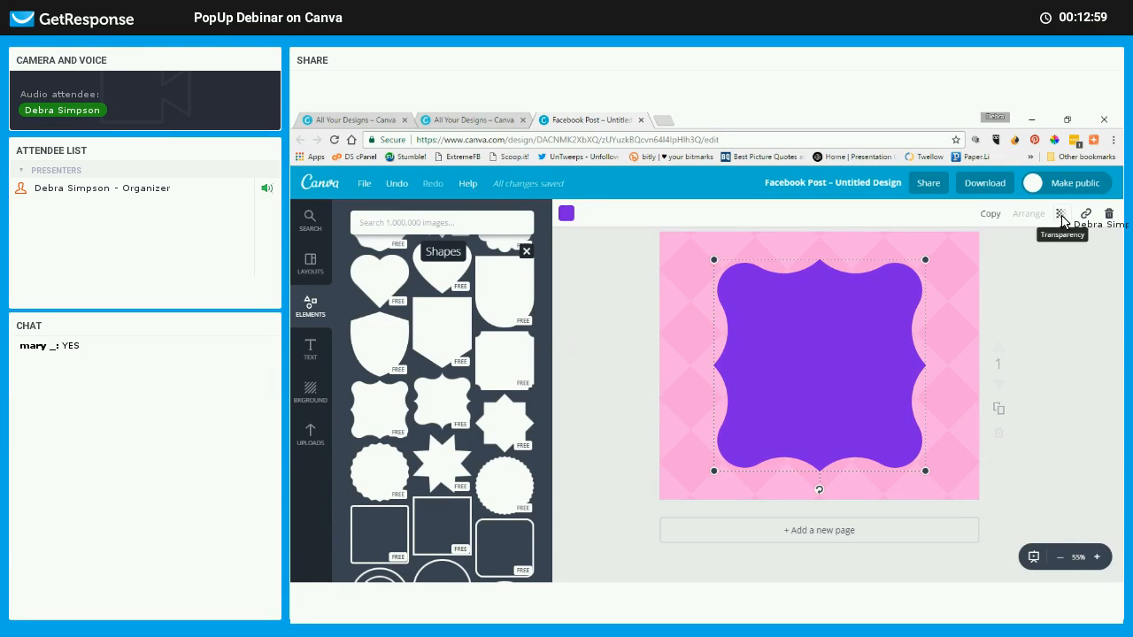
pyautogui.click(1062, 217)
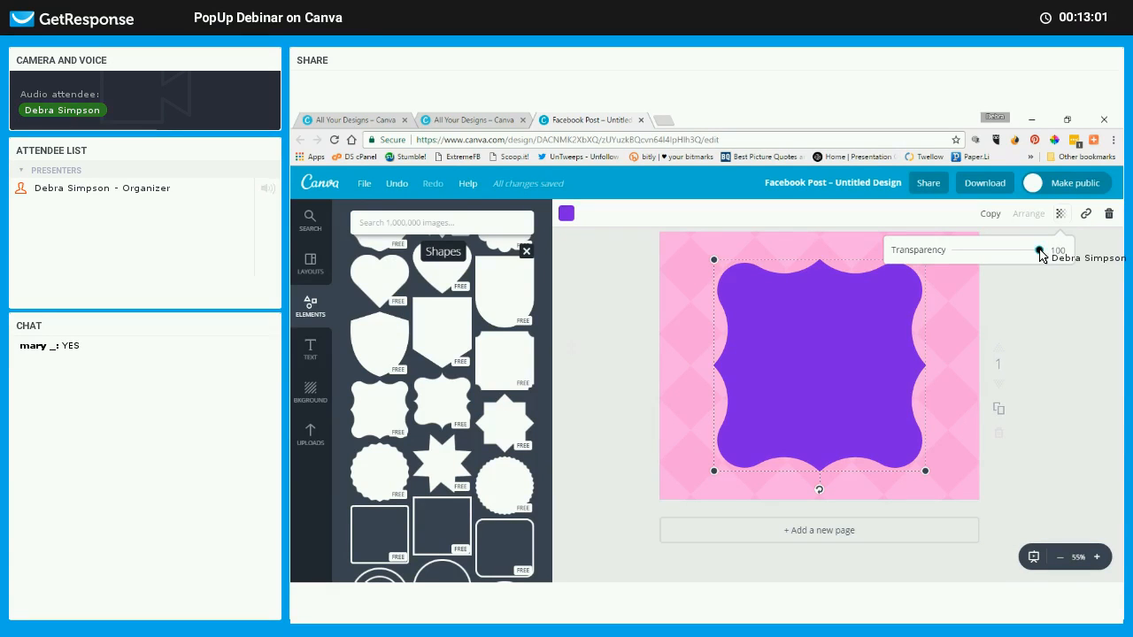
pyautogui.moveTo(1039, 251); pyautogui.dragTo(984, 257)
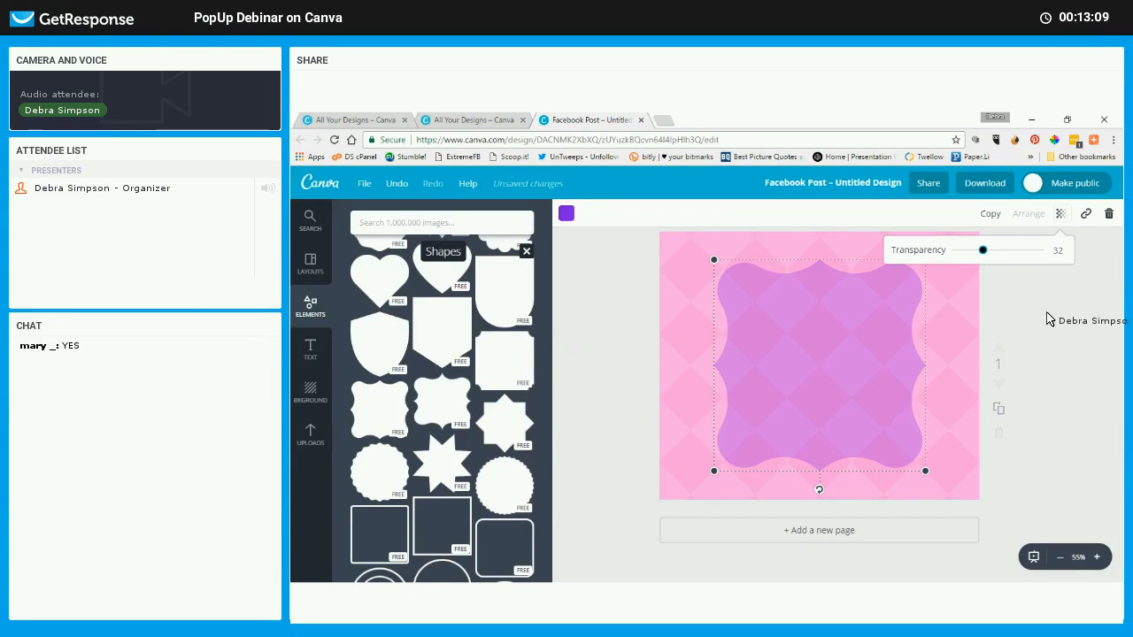
pyautogui.click(898, 322)
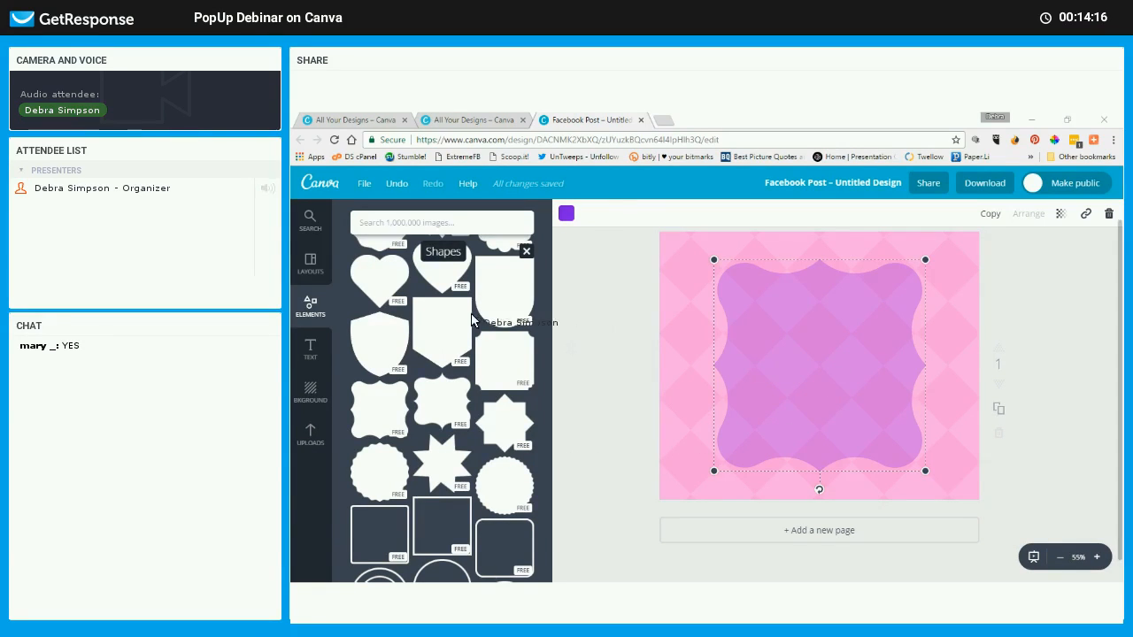
# Try the free "Bedtime Fairy Stories" text combination on the label, then delete it from the design
pyautogui.scroll(1, 421, 318)
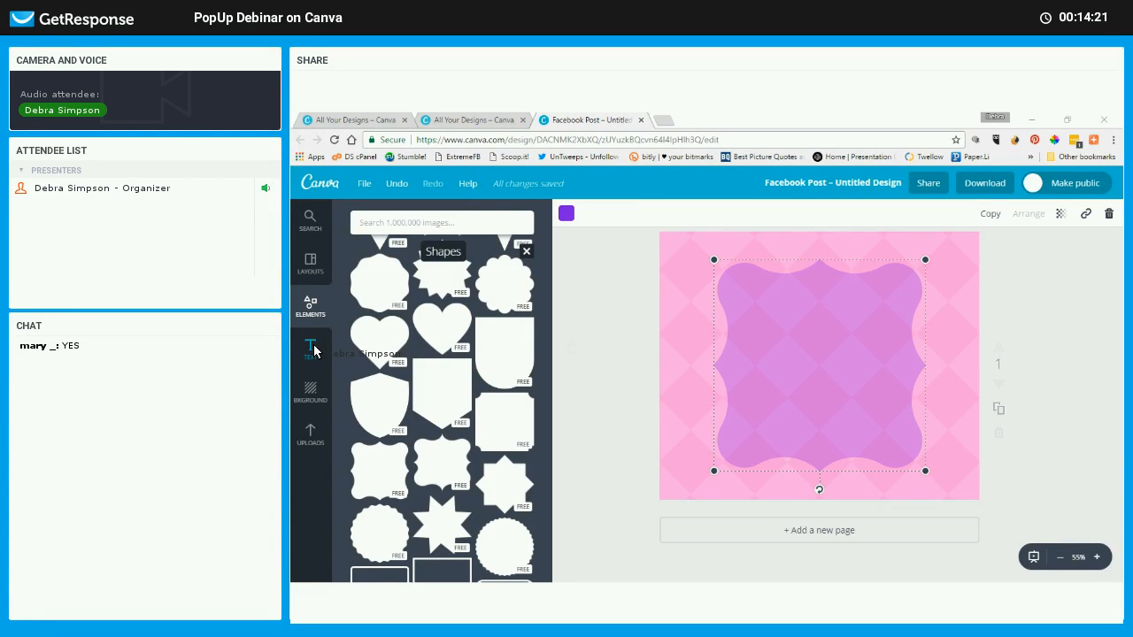
pyautogui.click(310, 349)
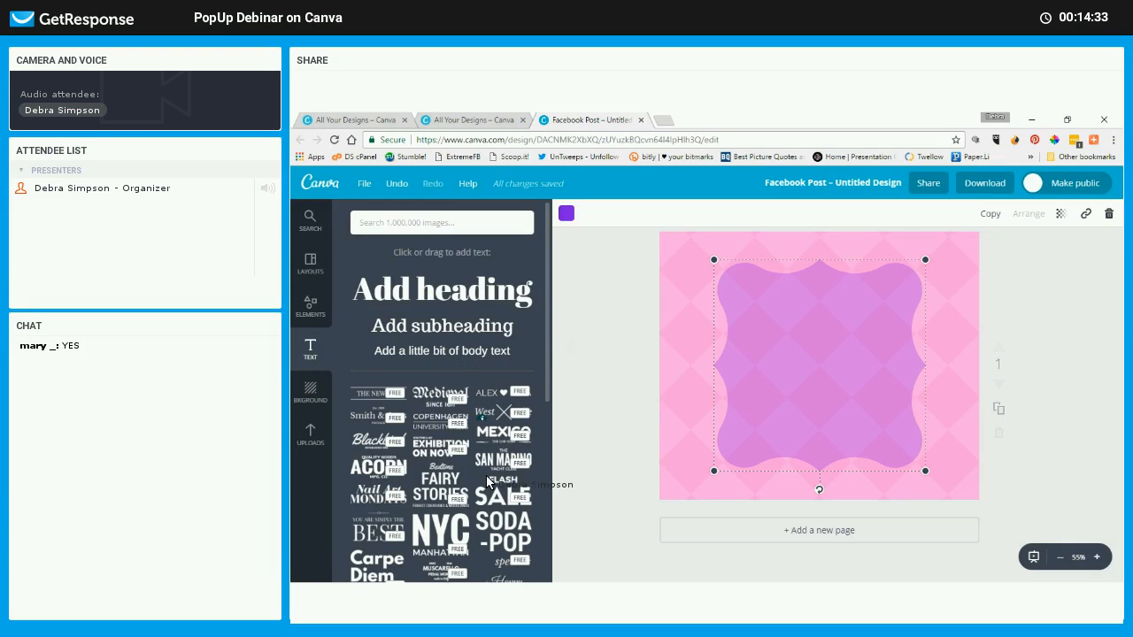
pyautogui.click(435, 485)
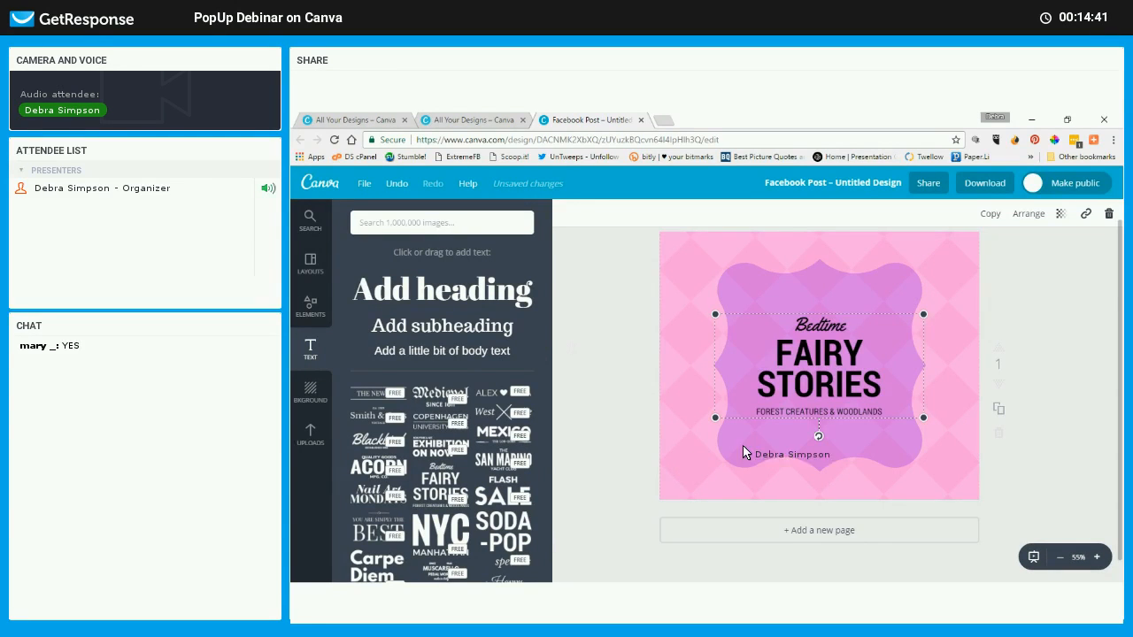
pyautogui.click(837, 348)
pyautogui.doubleClick(832, 348)
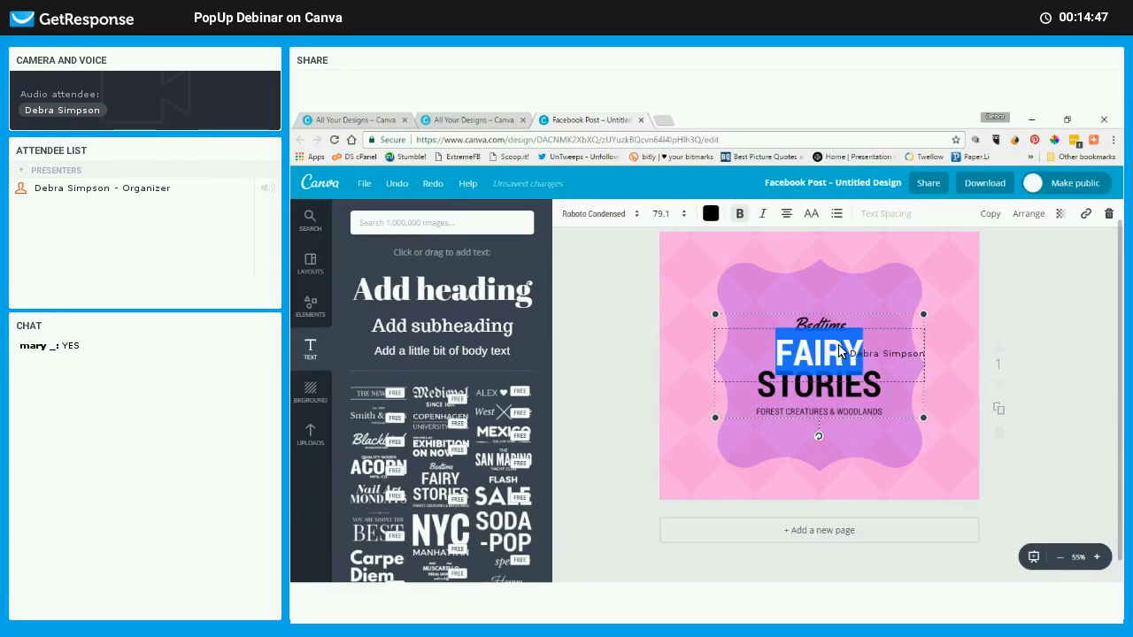
pyautogui.doubleClick(810, 384)
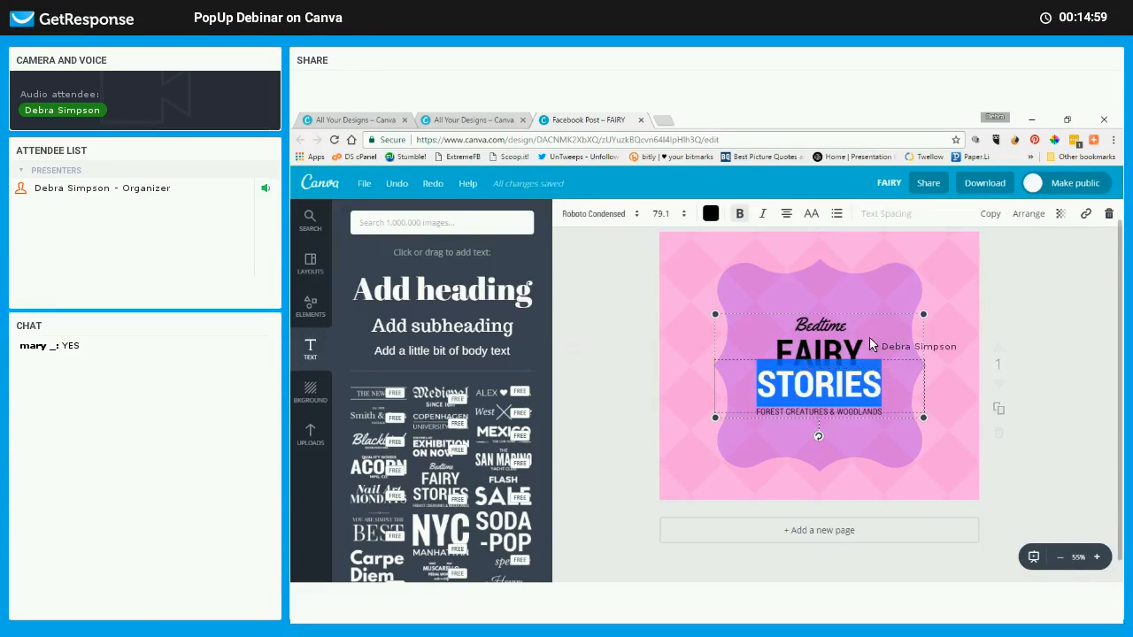
pyautogui.click(1108, 216)
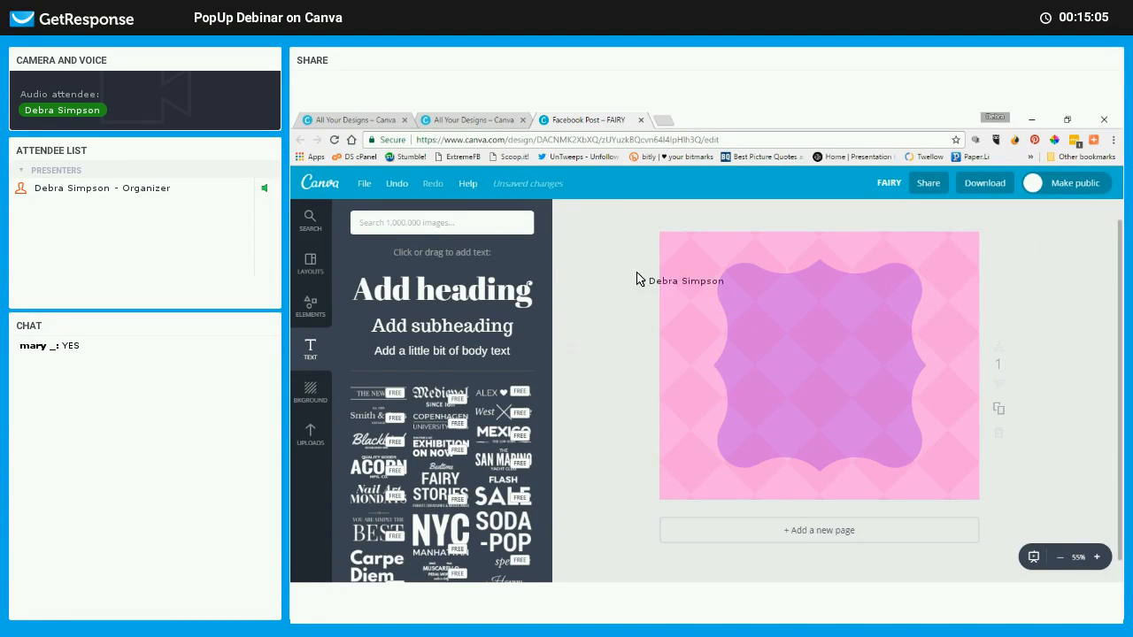
# Add a subheading text to the label and change its font to Ubuntu
pyautogui.click(452, 329)
pyautogui.doubleClick(819, 374)
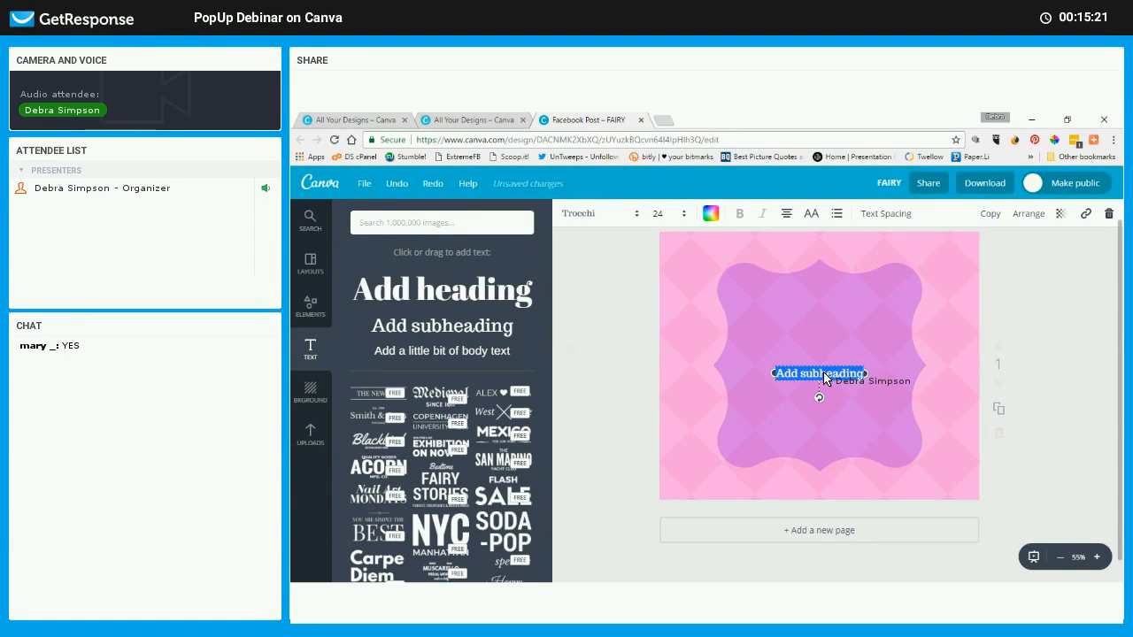
pyautogui.click(635, 222)
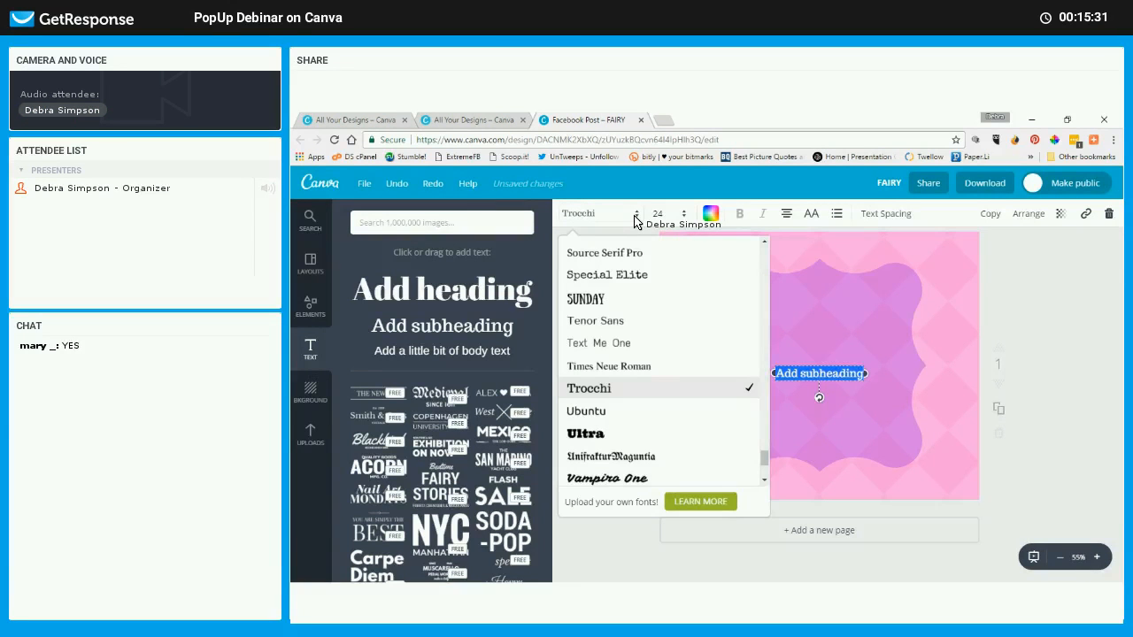
pyautogui.click(612, 418)
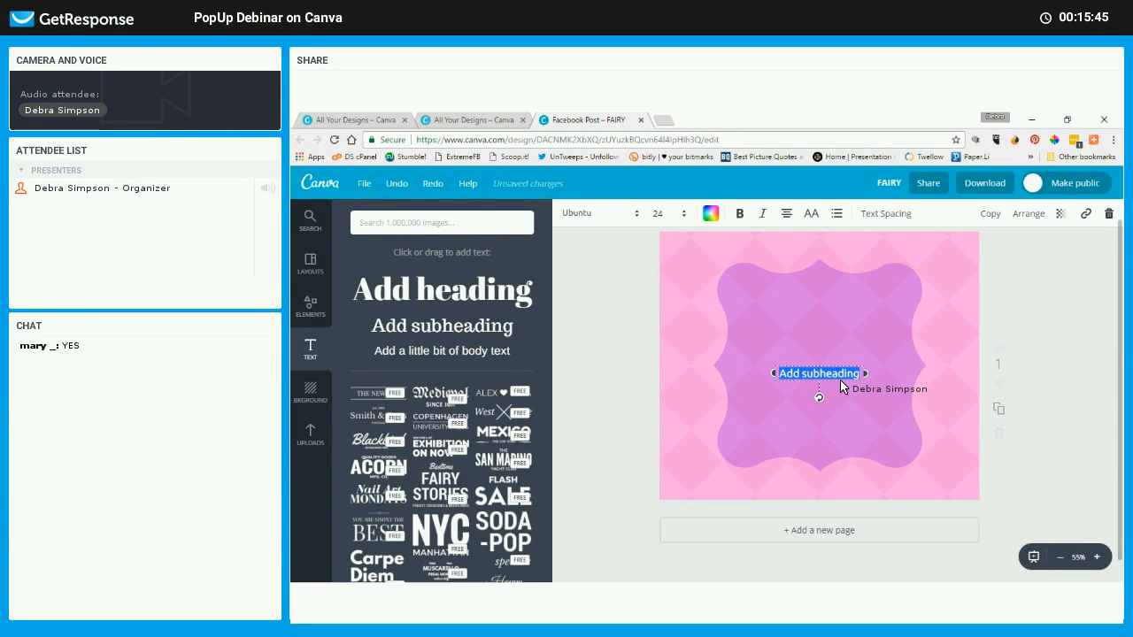
# Replace the subheading with the paragraph beginning "WordPress is safe and secure." and fit it inside the label in bold at size 32
pyautogui.write('WordPress is safe and secure. WordPress updates their software on a regular basis to stay one step ahead of hackers. There are also plugins that secure your WordPress site.')
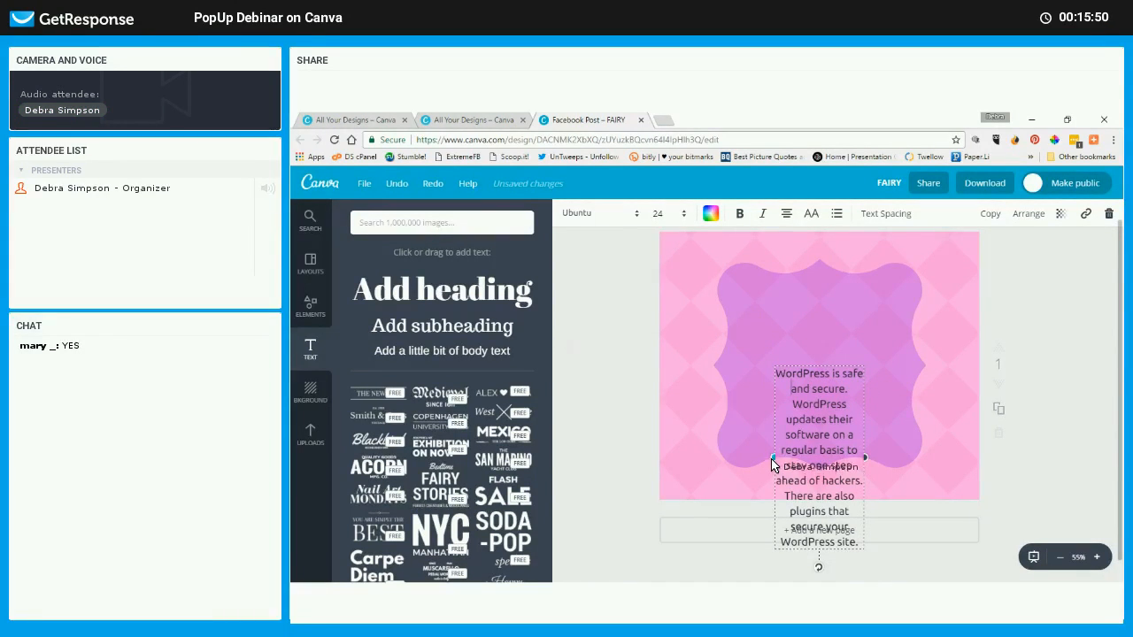
pyautogui.moveTo(773, 456); pyautogui.dragTo(738, 431)
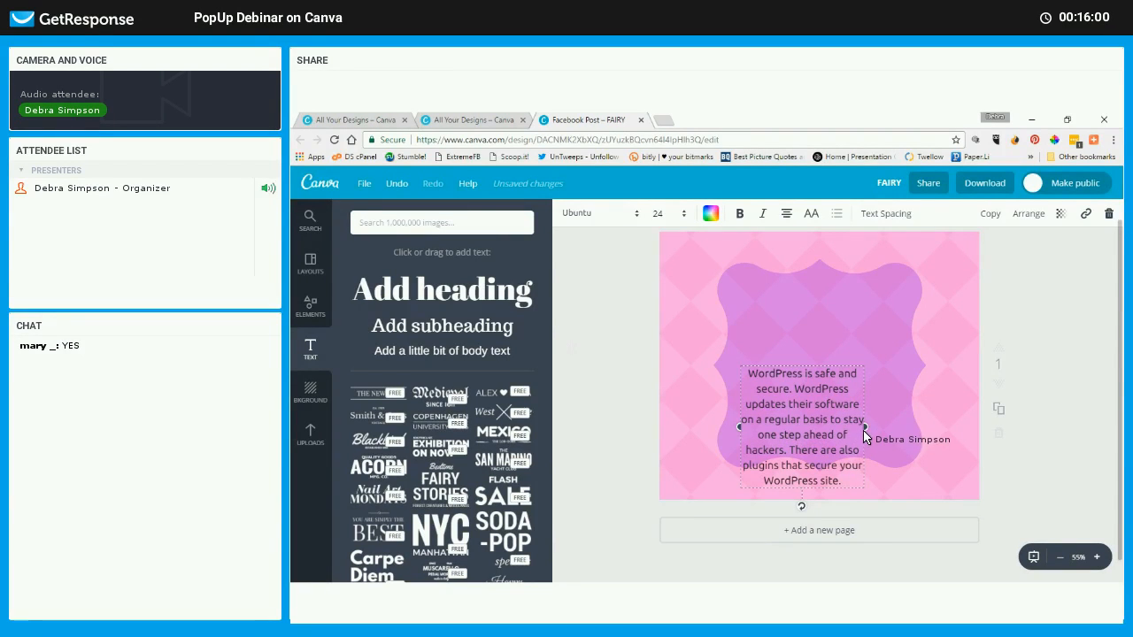
pyautogui.moveTo(864, 429); pyautogui.dragTo(899, 427)
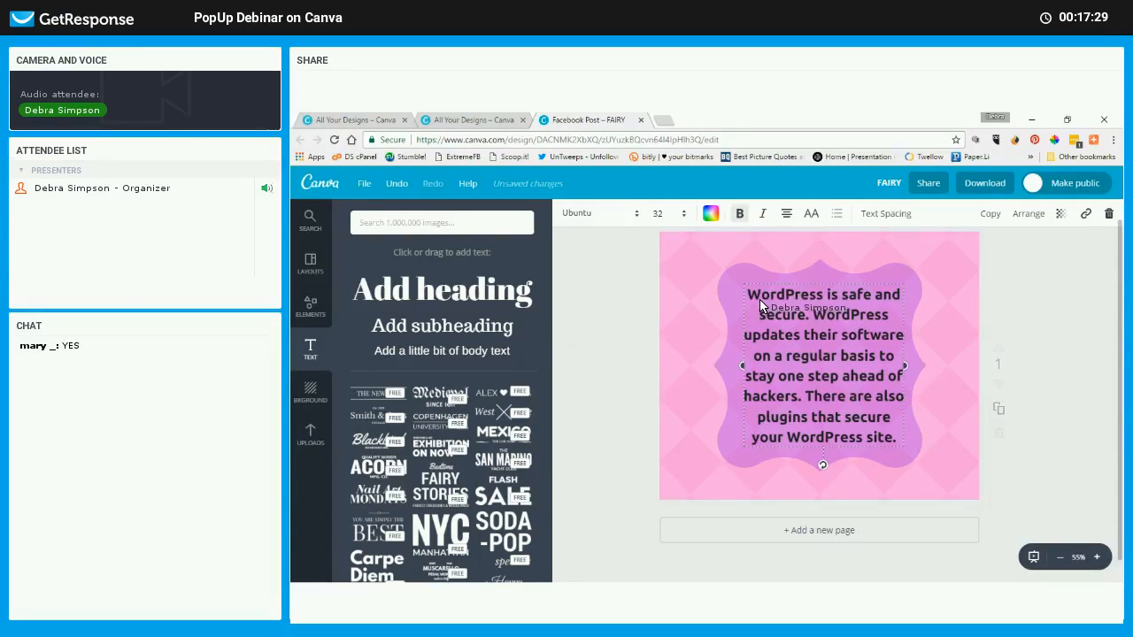
# Color the whole WordPress paragraph white from the default palette
pyautogui.moveTo(748, 294); pyautogui.dragTo(898, 427)
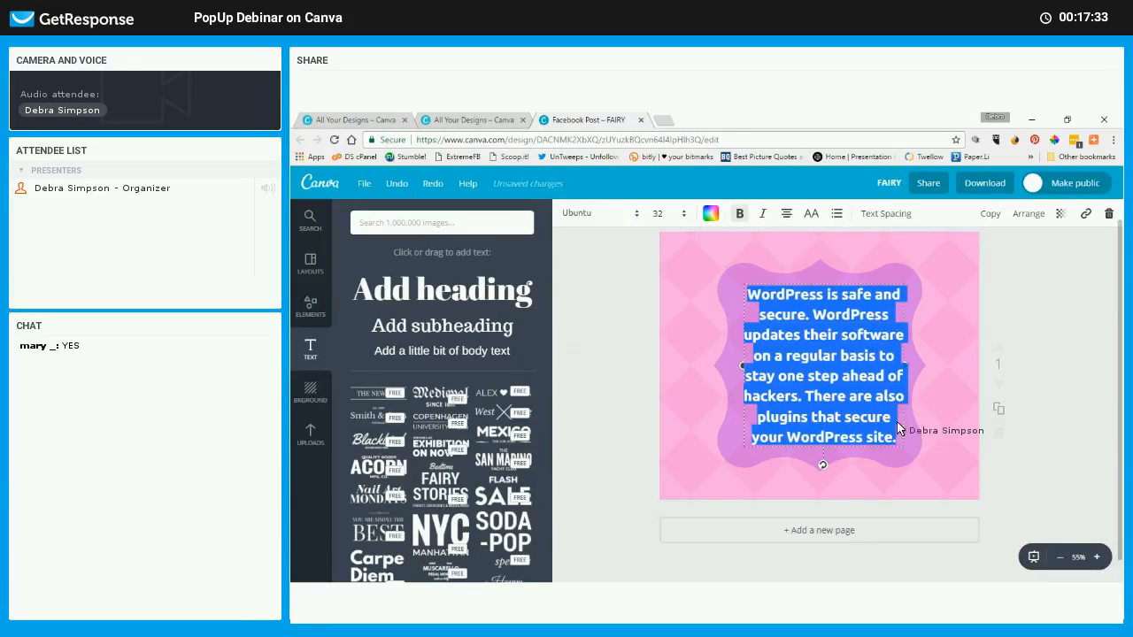
pyautogui.click(711, 214)
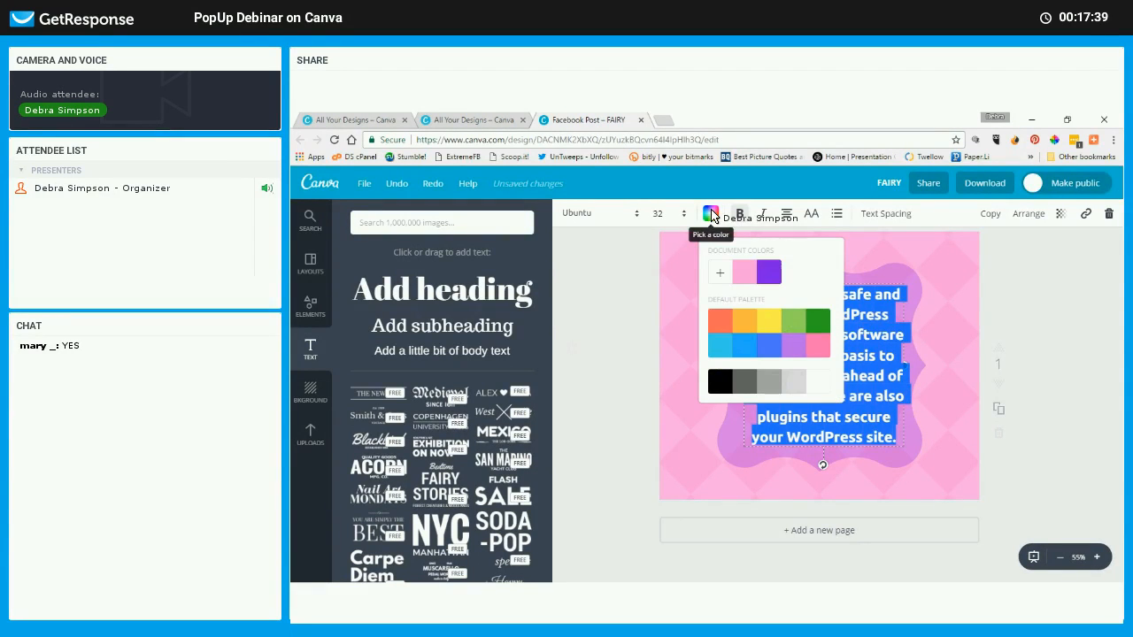
pyautogui.click(819, 385)
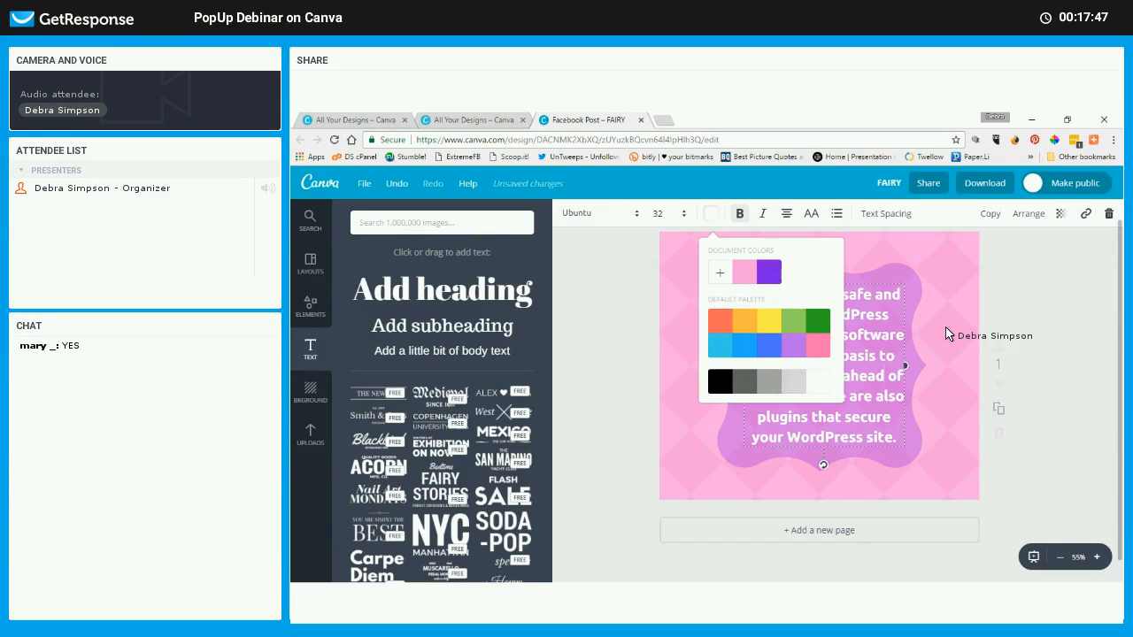
pyautogui.click(697, 261)
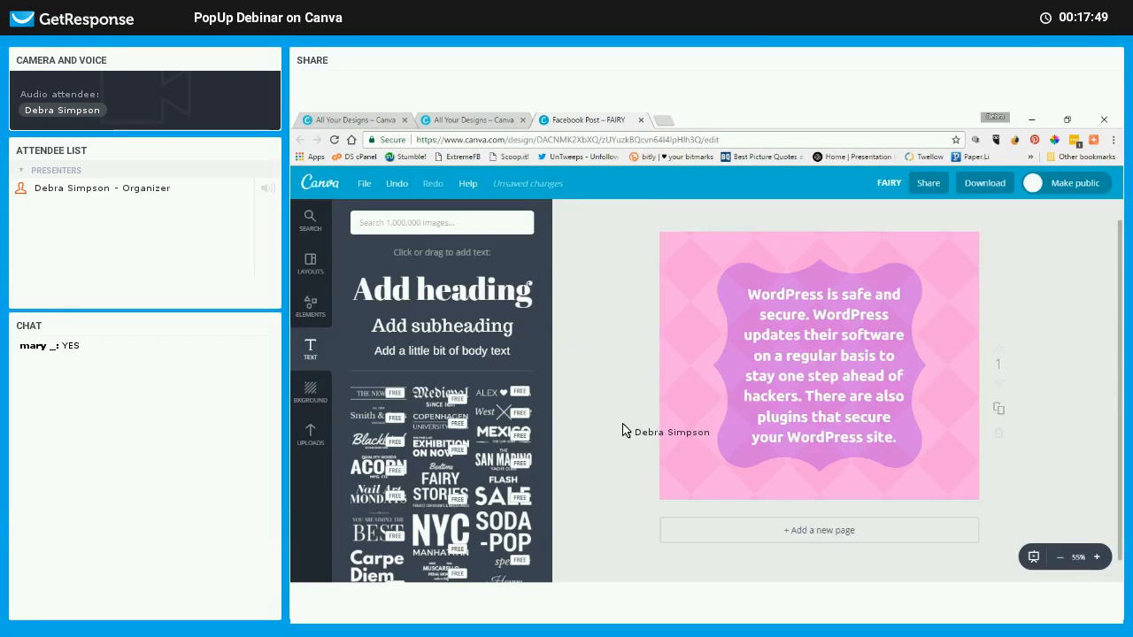
# Recolor the whole WordPress paragraph with the label's purple from the document colors
pyautogui.click(755, 301)
pyautogui.moveTo(755, 301); pyautogui.dragTo(838, 376)
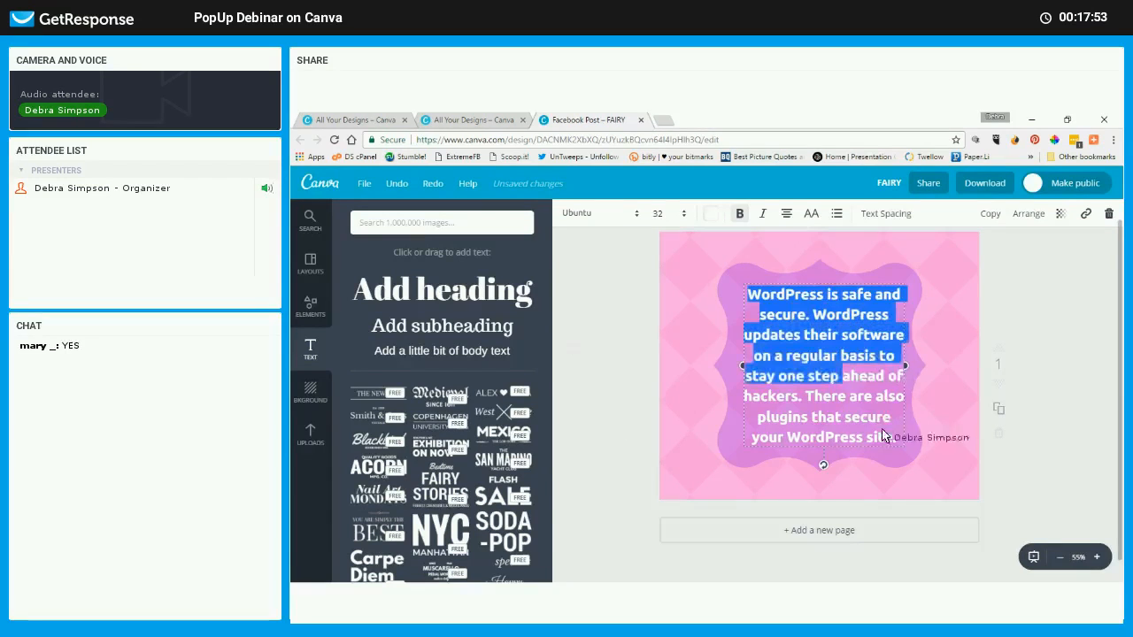
pyautogui.moveTo(895, 439); pyautogui.dragTo(897, 439)
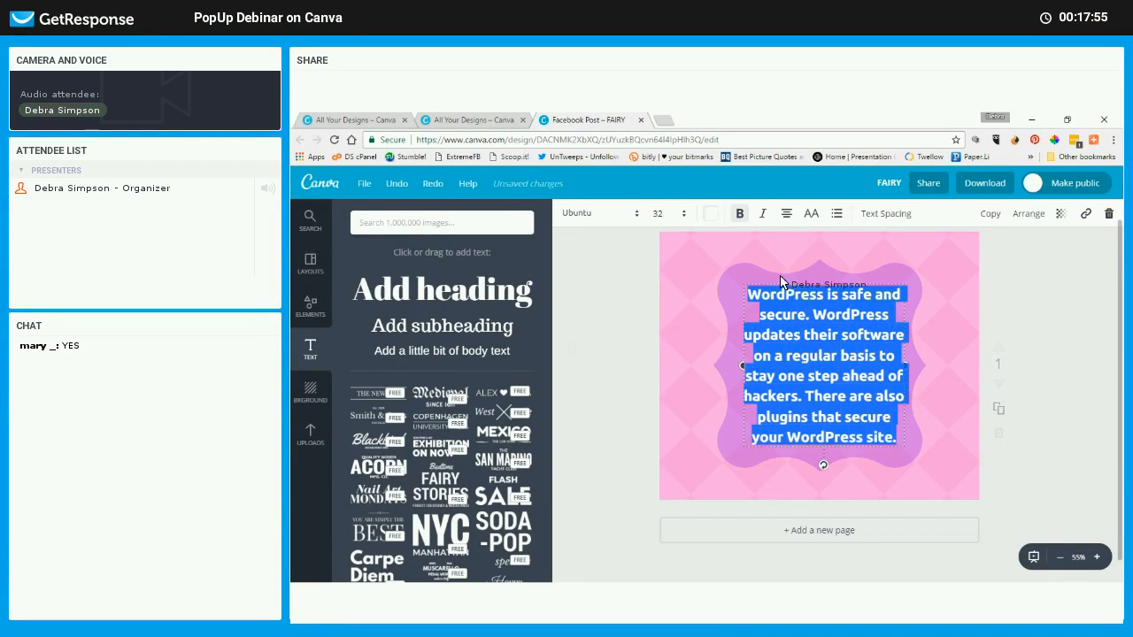
pyautogui.click(713, 214)
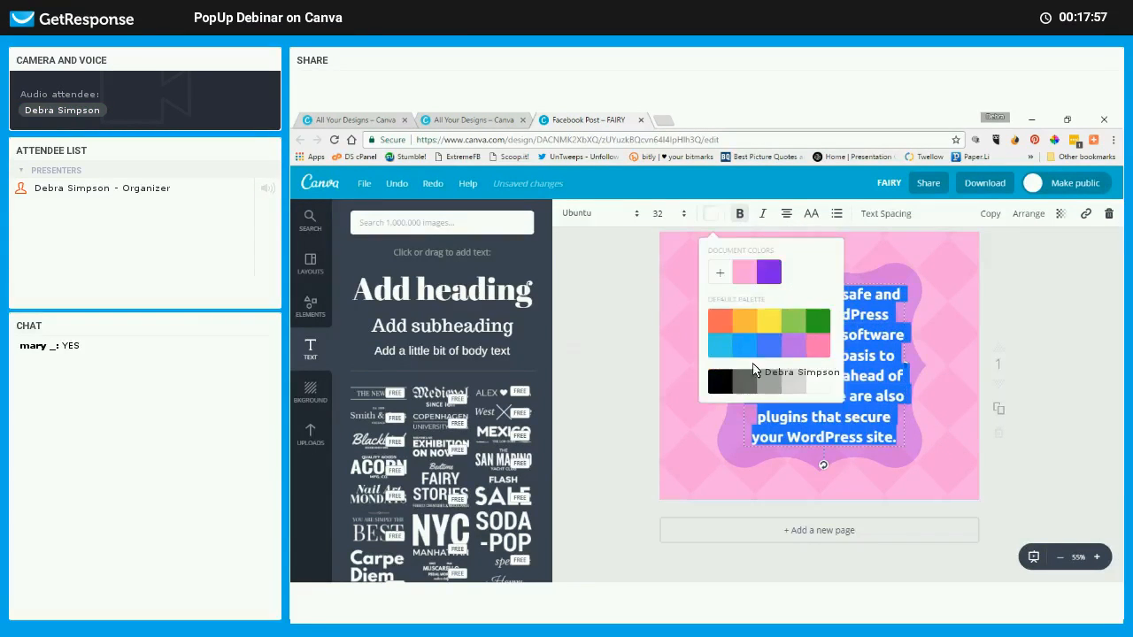
pyautogui.click(770, 277)
pyautogui.click(961, 293)
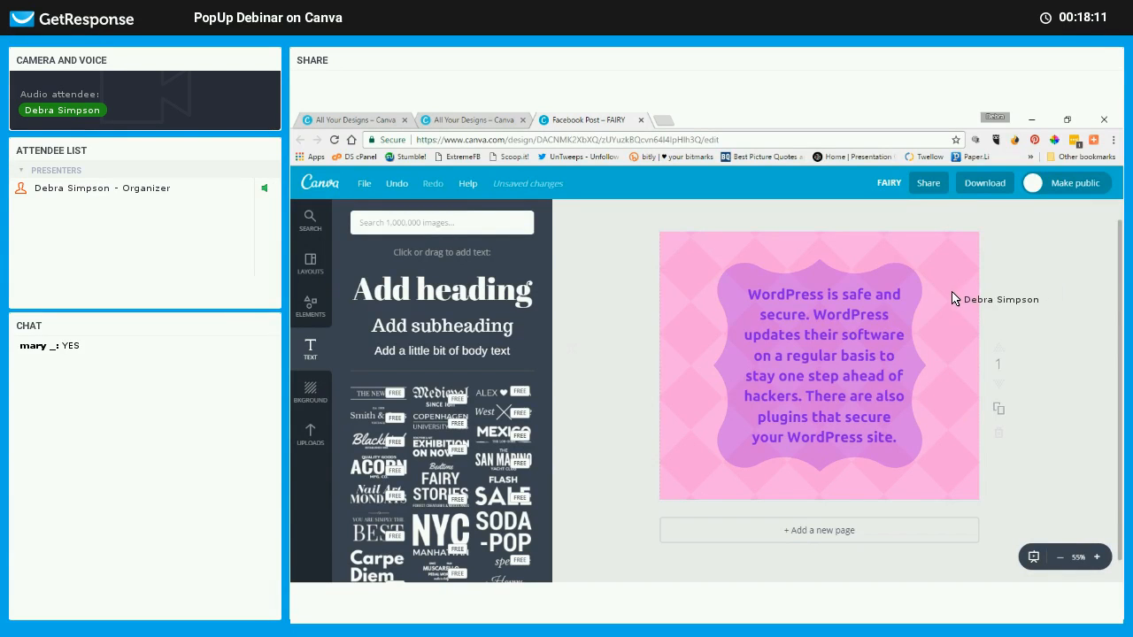
# Add the round black-and-white WordPress logo from the uploaded images and place it on the label's upper edge above the paragraph
pyautogui.click(314, 434)
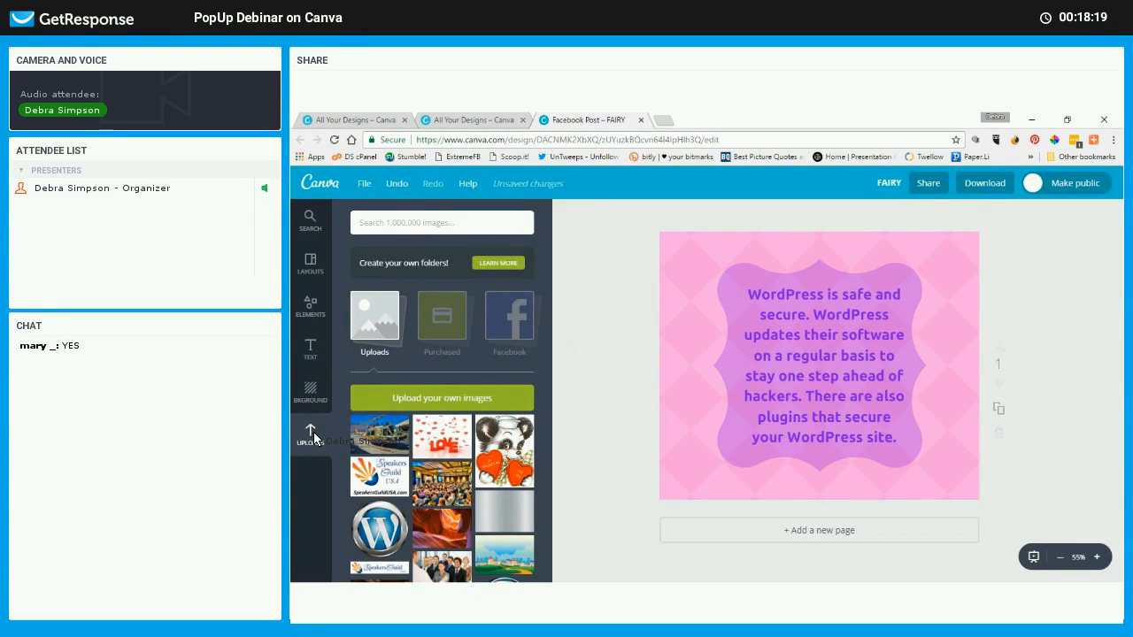
pyautogui.scroll(-1, 459, 481)
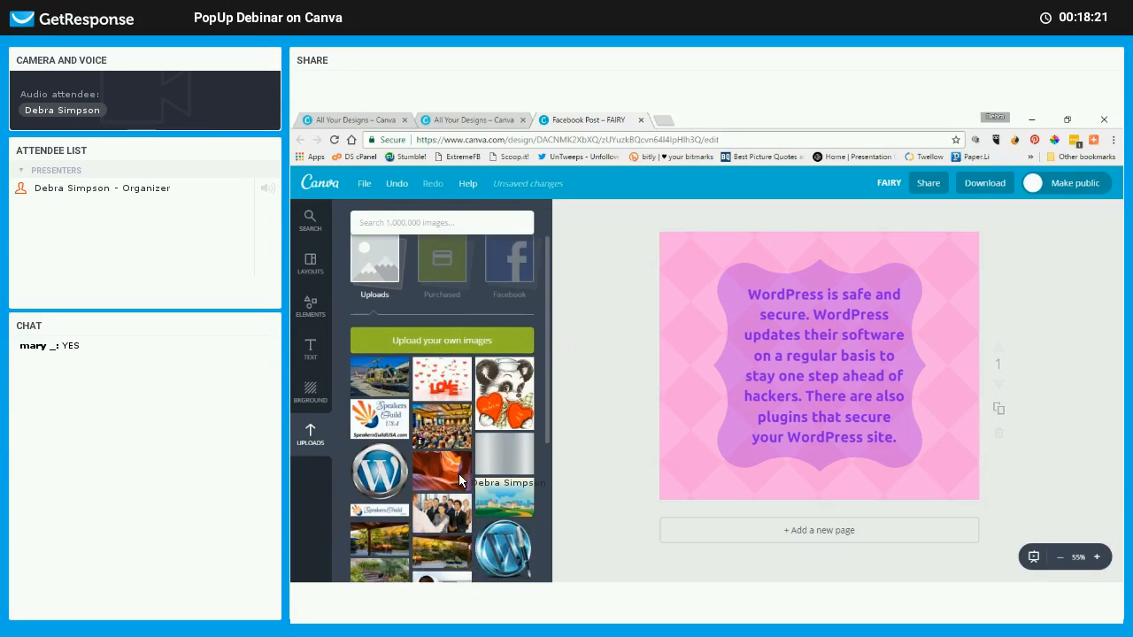
pyautogui.scroll(-1, 458, 477)
pyautogui.scroll(-2, 451, 447)
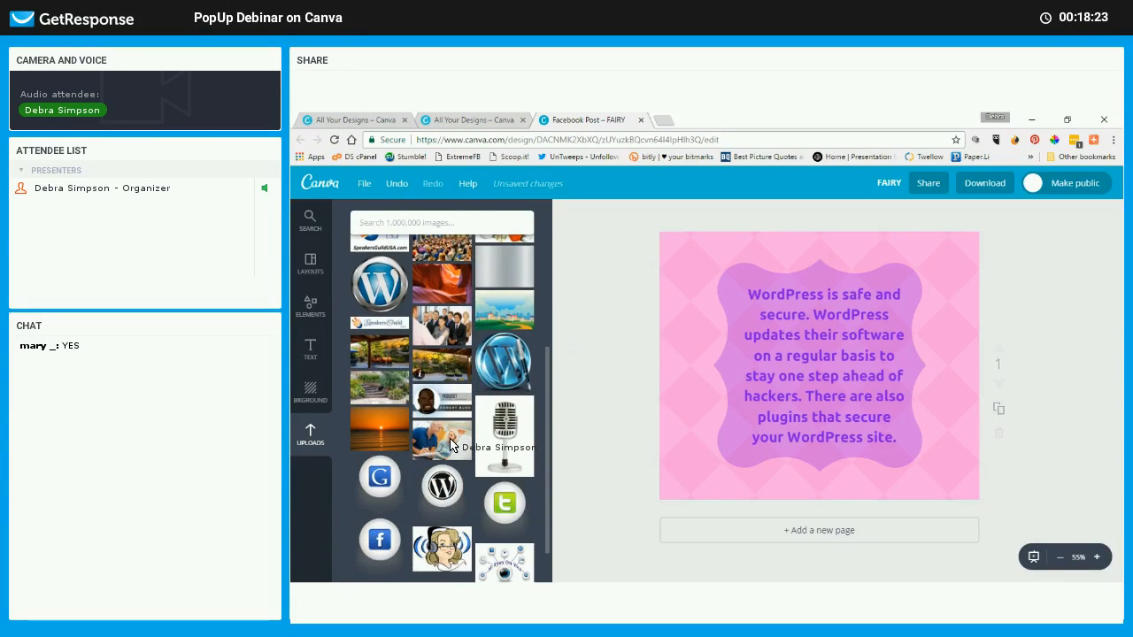
pyautogui.scroll(-1, 451, 446)
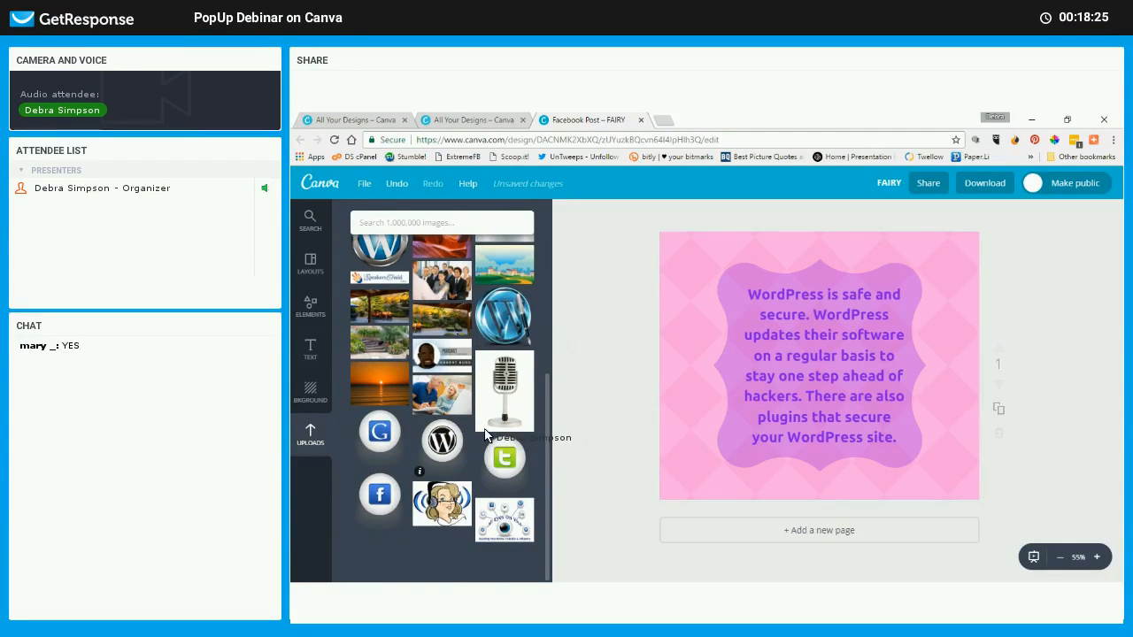
pyautogui.scroll(1, 478, 438)
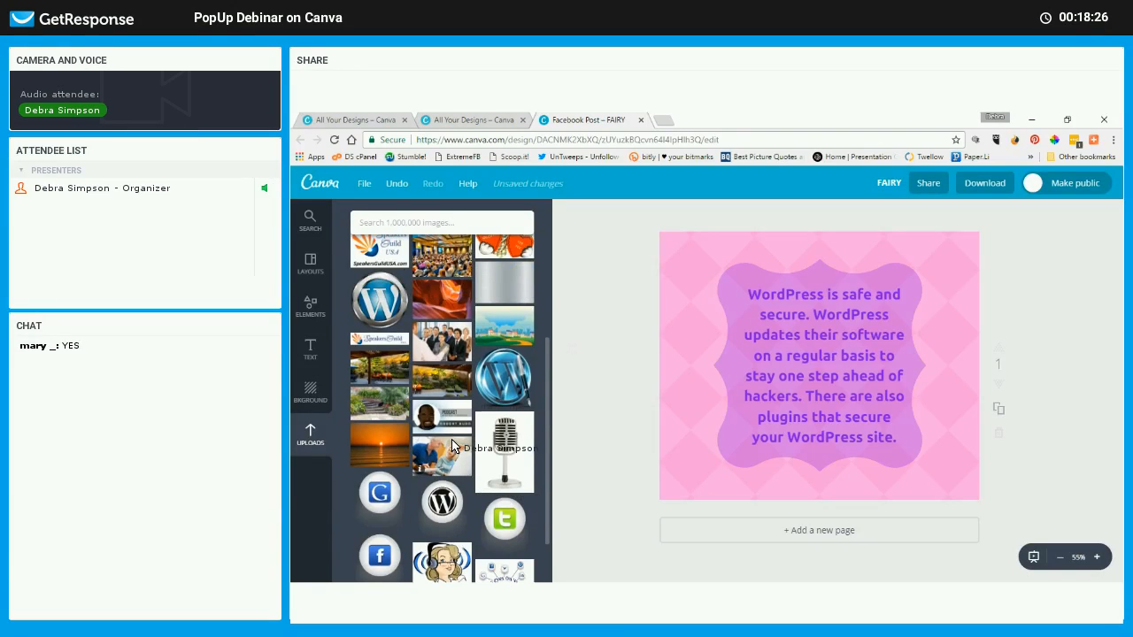
pyautogui.scroll(3, 452, 445)
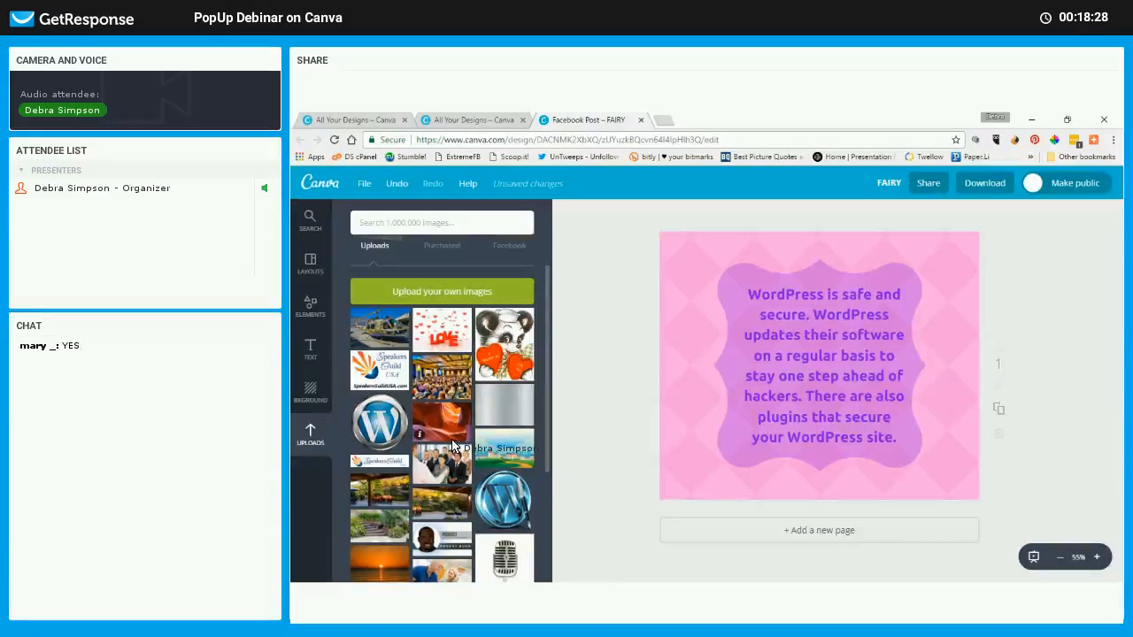
pyautogui.scroll(-2, 452, 445)
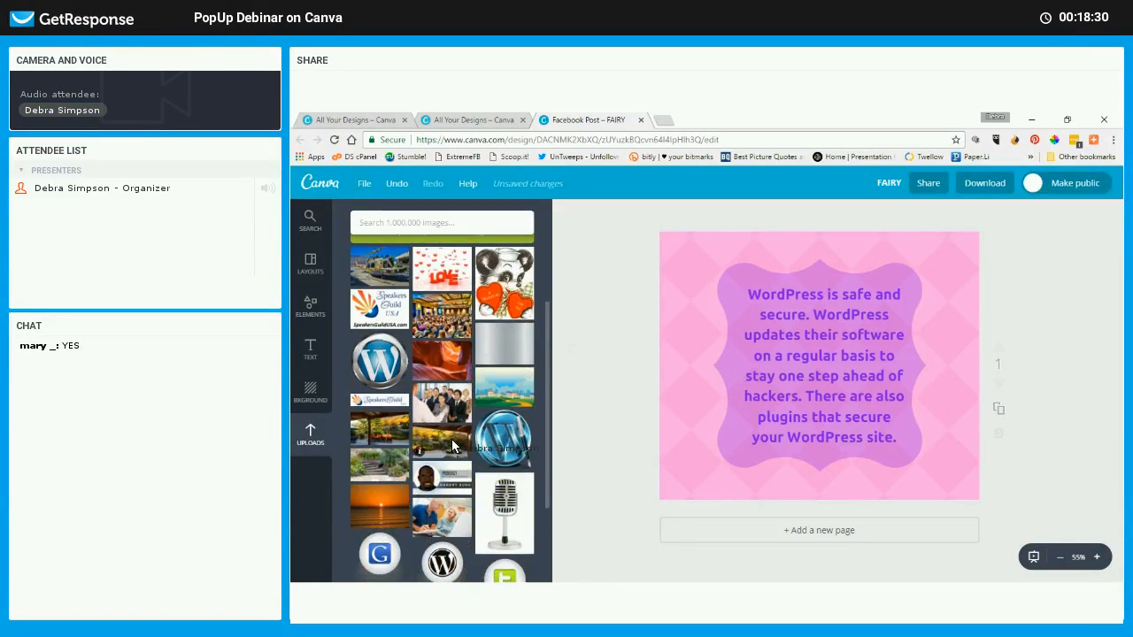
pyautogui.scroll(-1, 453, 445)
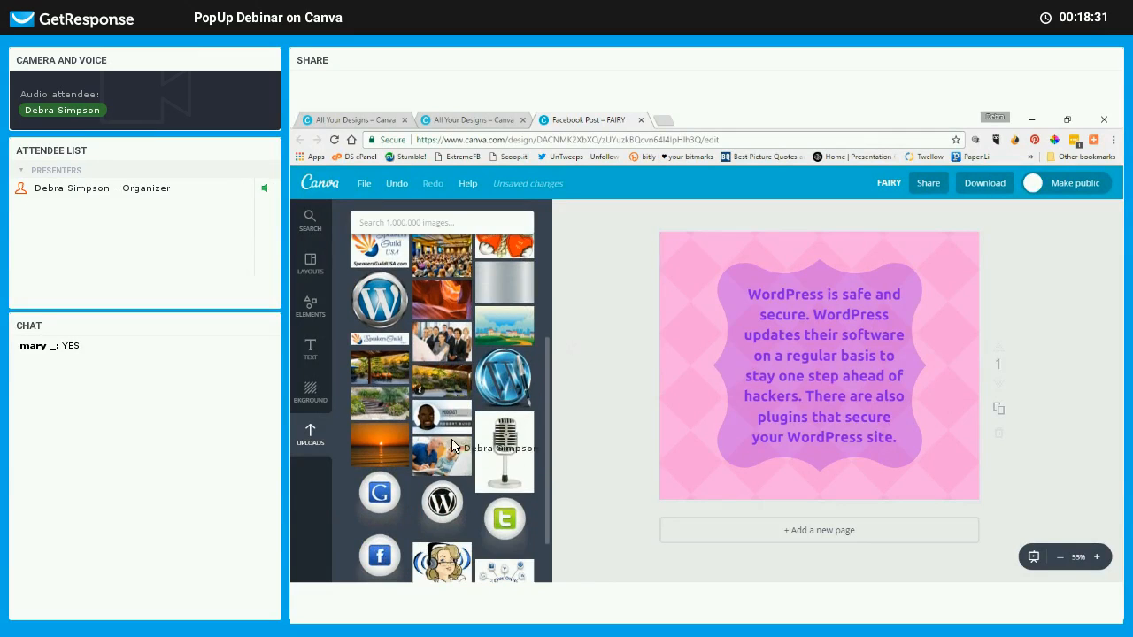
pyautogui.click(445, 505)
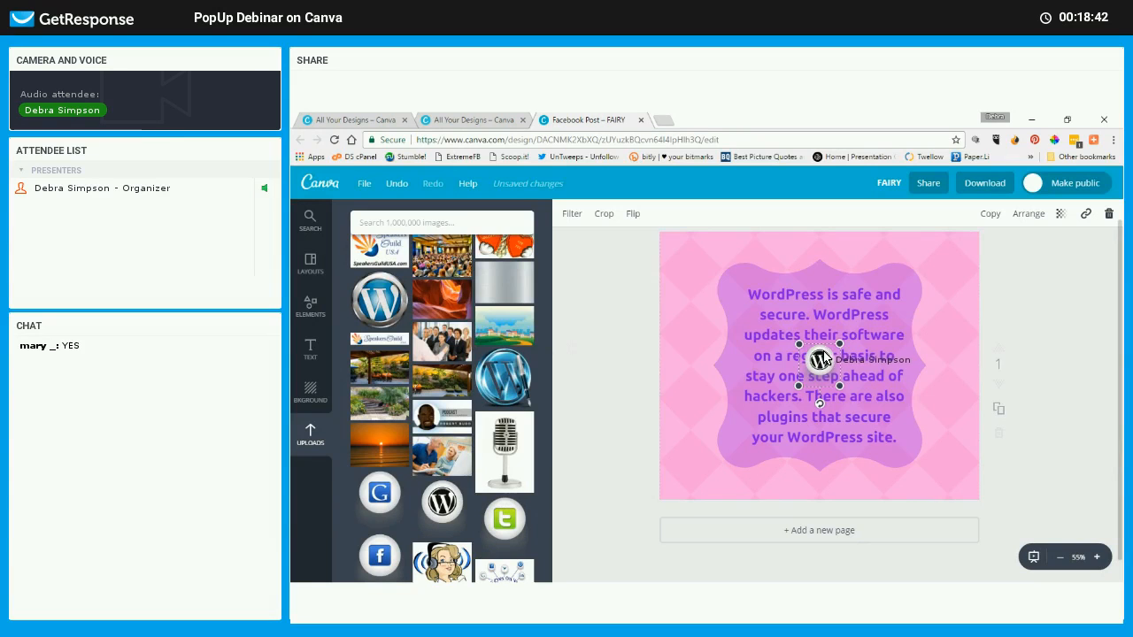
pyautogui.moveTo(819, 358); pyautogui.dragTo(822, 265)
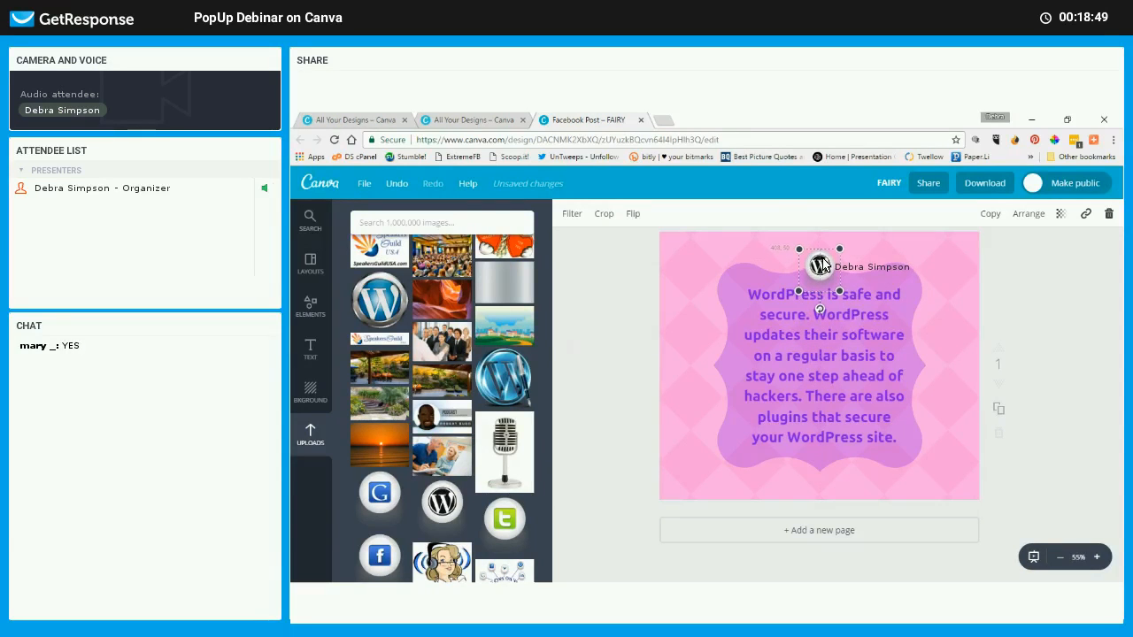
pyautogui.click(947, 259)
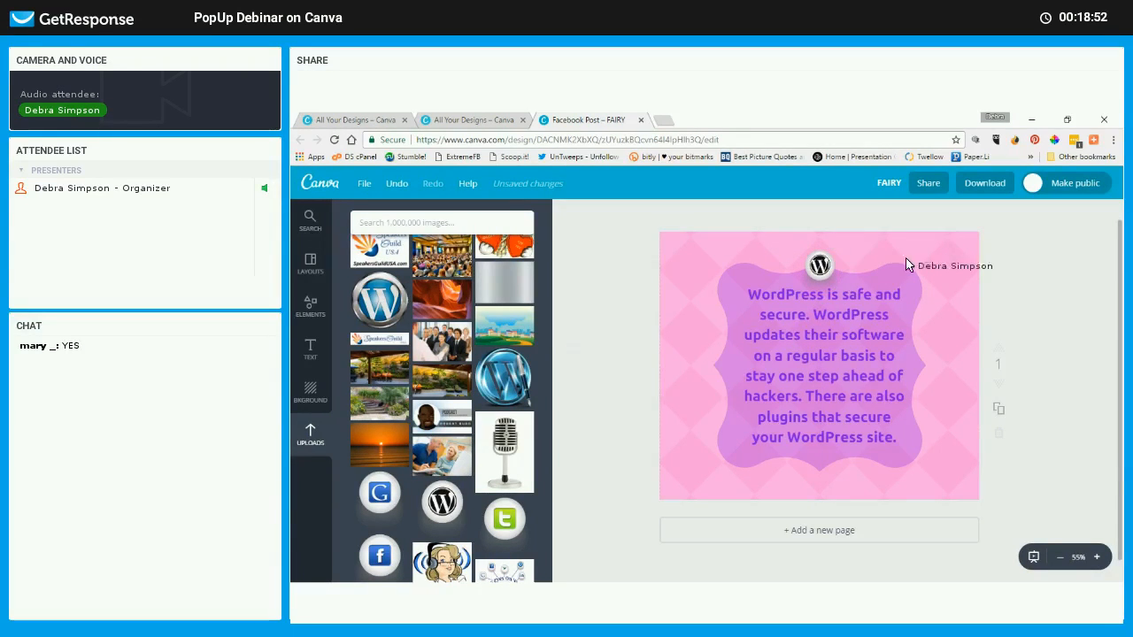
# Enlarge the WordPress logo slightly at the label's upper edge
pyautogui.click(824, 272)
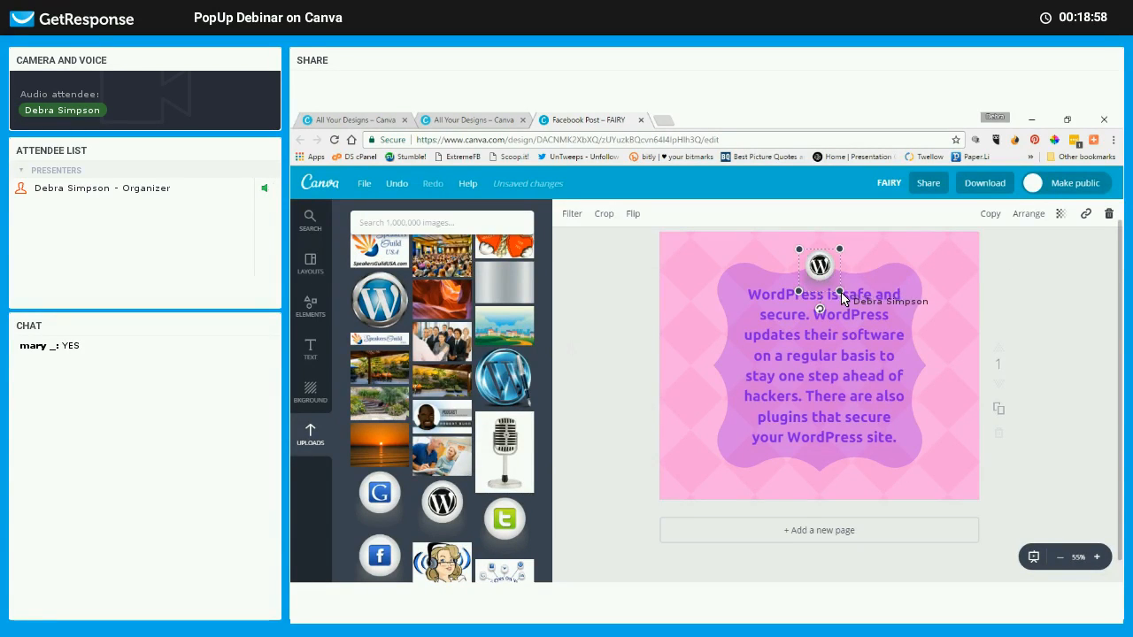
pyautogui.moveTo(840, 250); pyautogui.dragTo(849, 240)
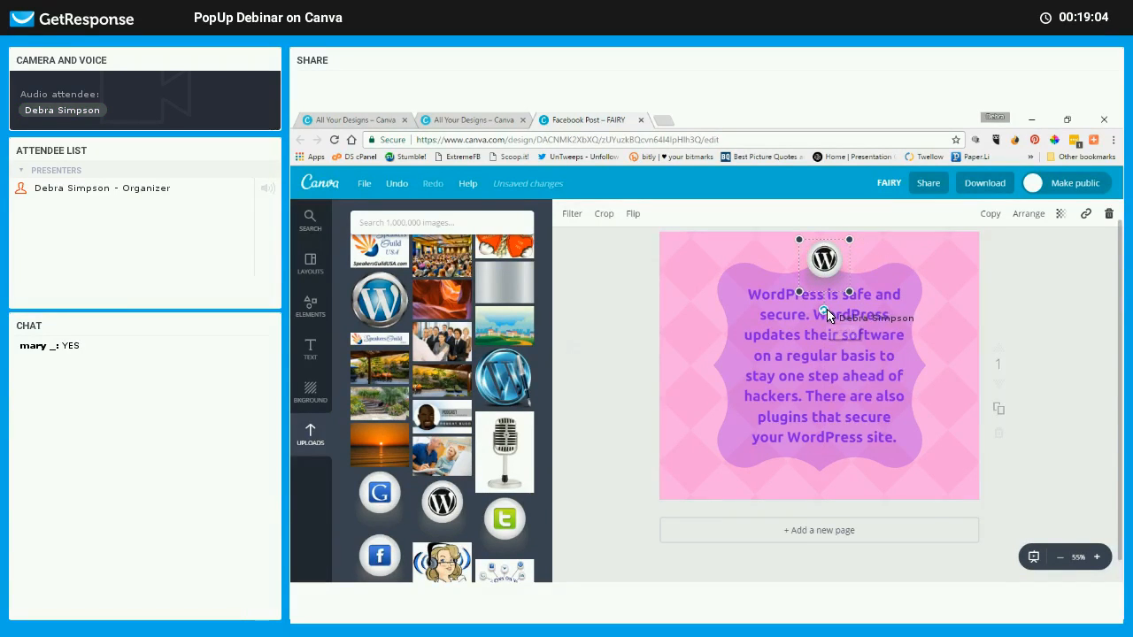
pyautogui.moveTo(824, 310)
pyautogui.mouseDown()
pyautogui.moveTo(846, 307)
pyautogui.moveTo(825, 312)
pyautogui.mouseUp()
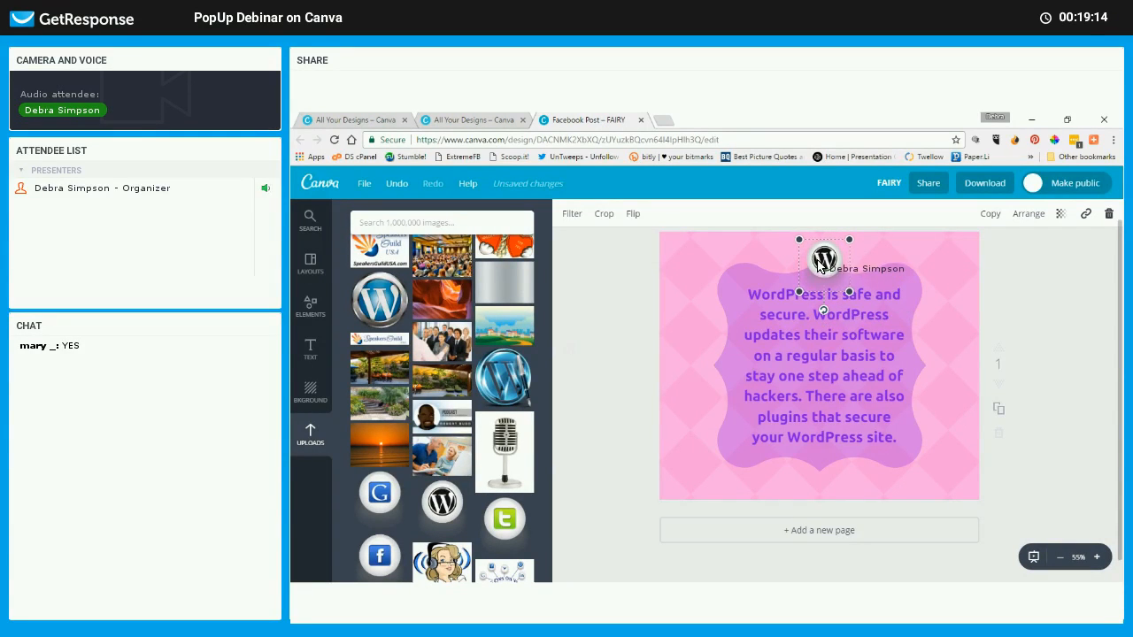
pyautogui.click(950, 290)
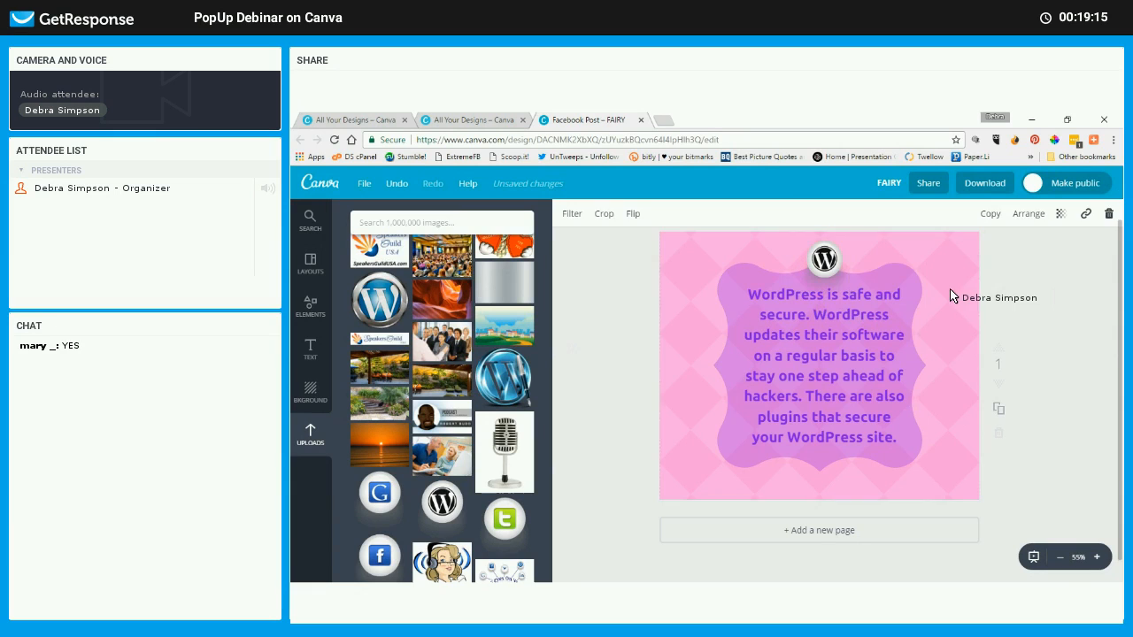
# Nudge the WordPress logo three steps left and two steps down to center it over the label
pyautogui.click(829, 270)
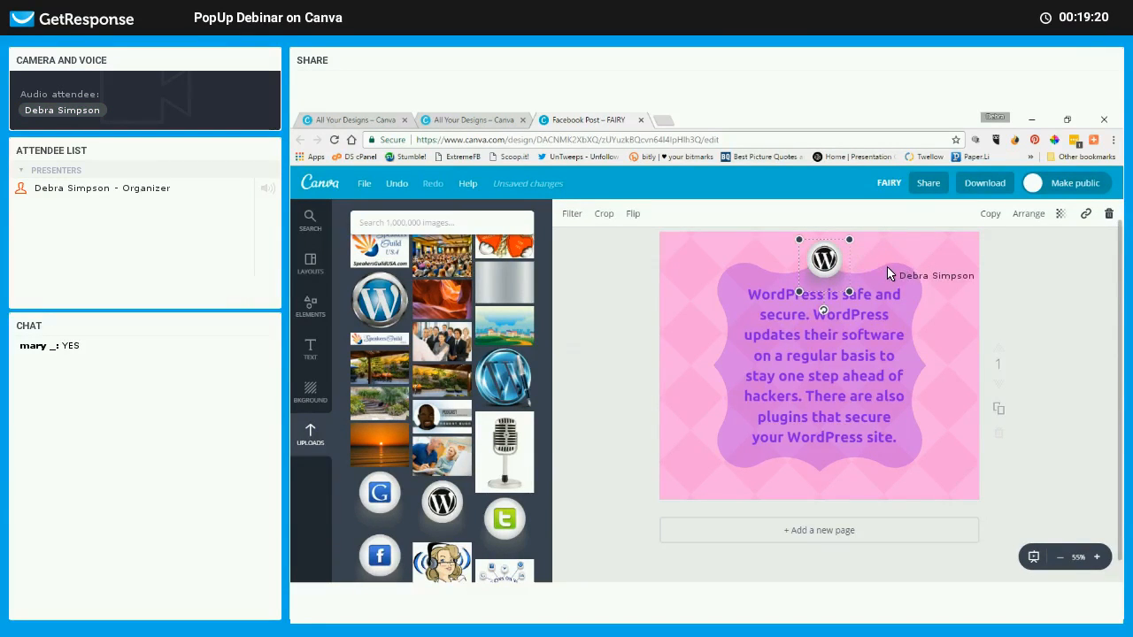
pyautogui.press('Left')
pyautogui.press('Left')
pyautogui.press('Left')
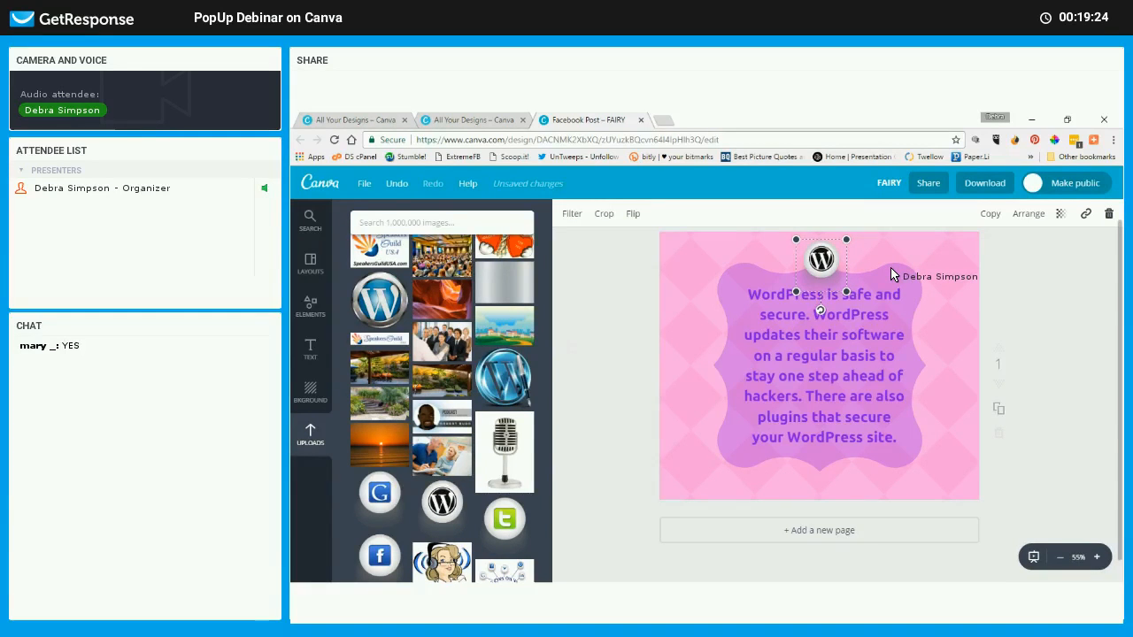
pyautogui.press('Down')
pyautogui.press('Down')
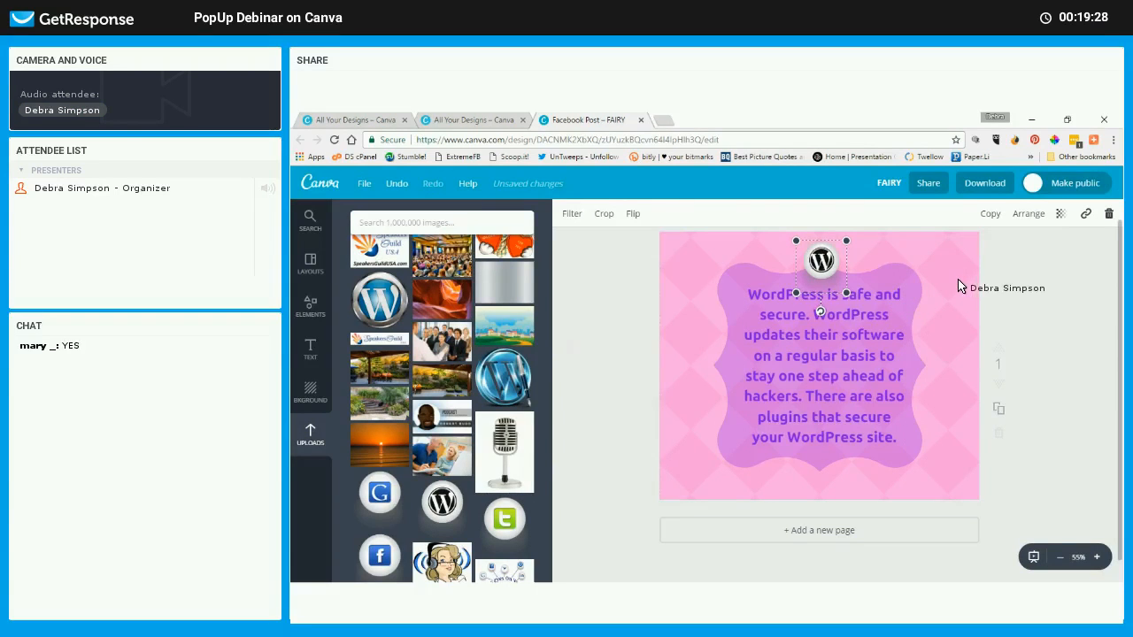
pyautogui.press('Escape')
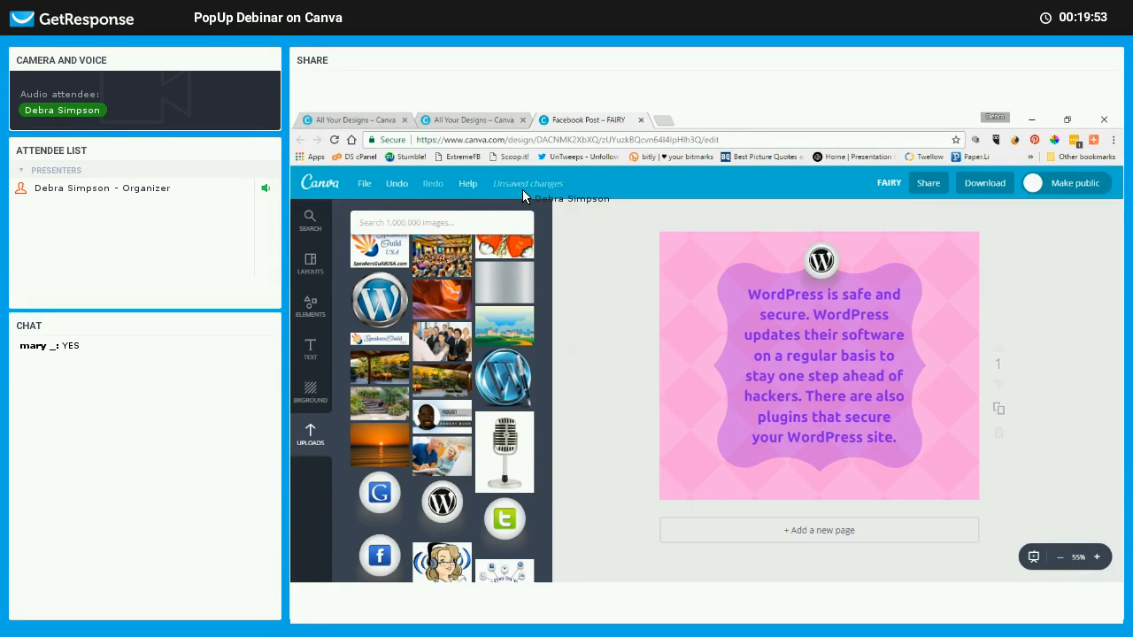
# Check when the Facebook Post design was last saved
pyautogui.click(365, 185)
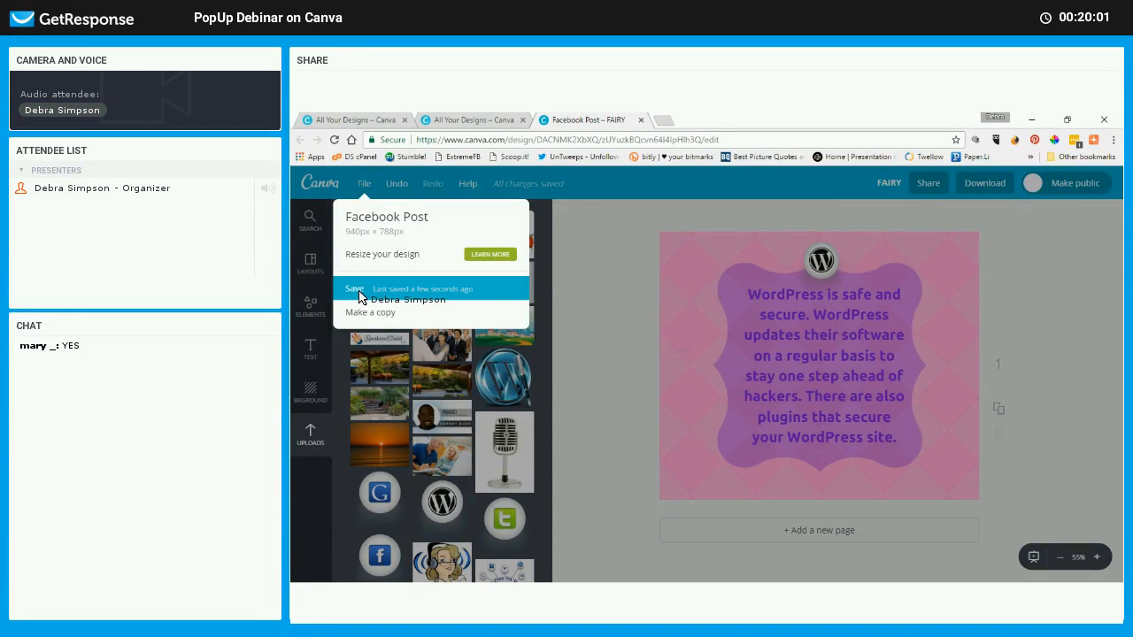
pyautogui.click(602, 294)
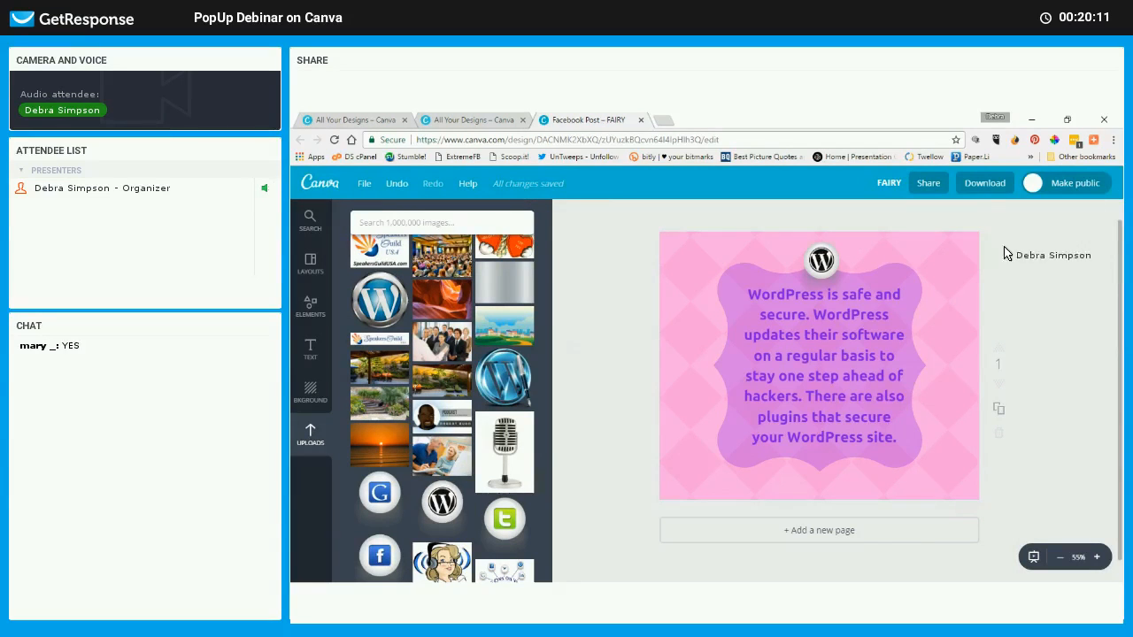
# Set the download file type to JPG and start downloading the design
pyautogui.click(978, 181)
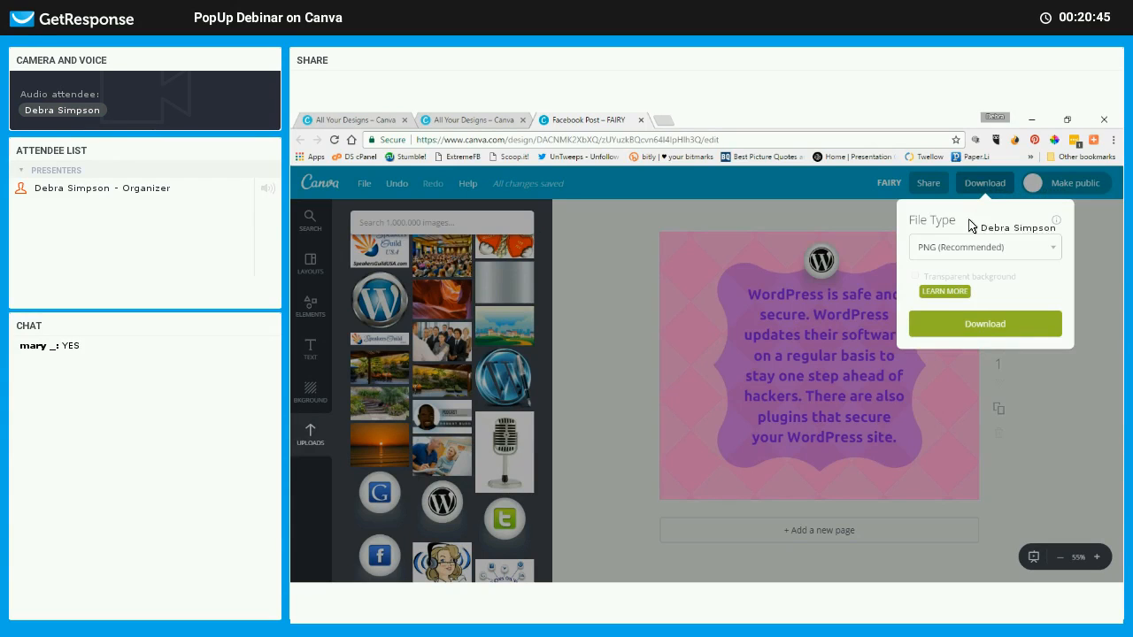
pyautogui.click(957, 252)
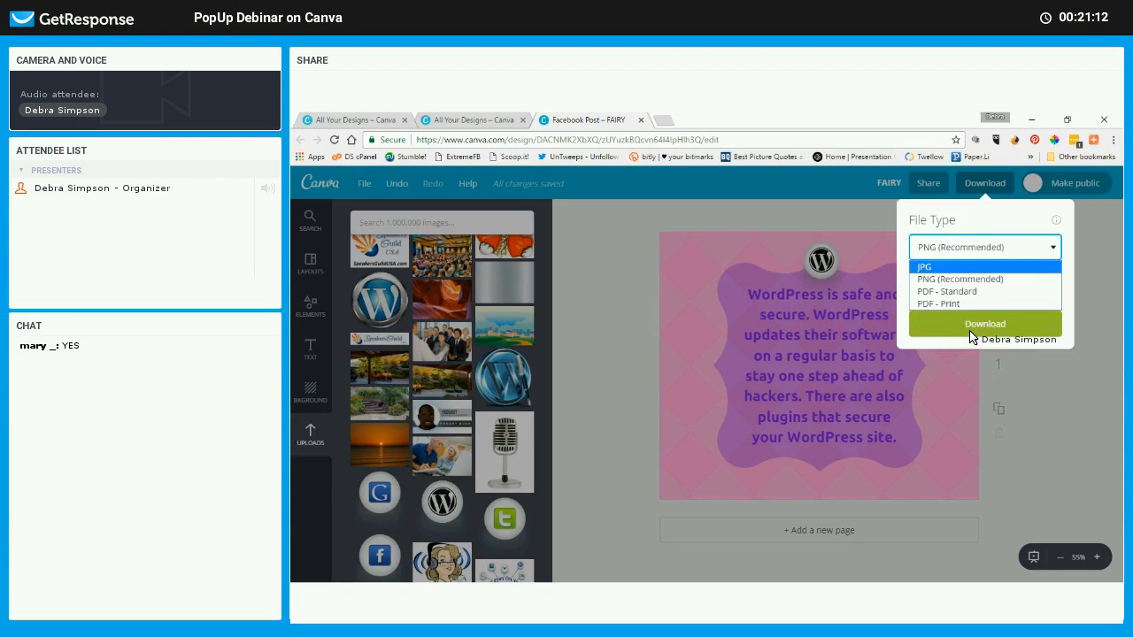
pyautogui.click(967, 267)
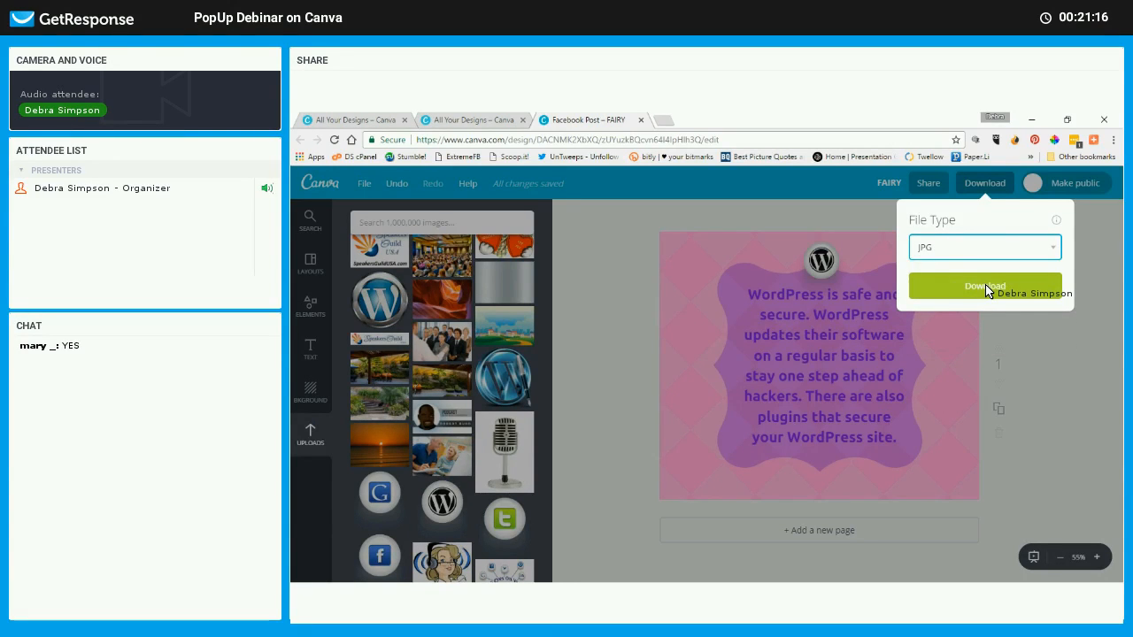
pyautogui.click(987, 290)
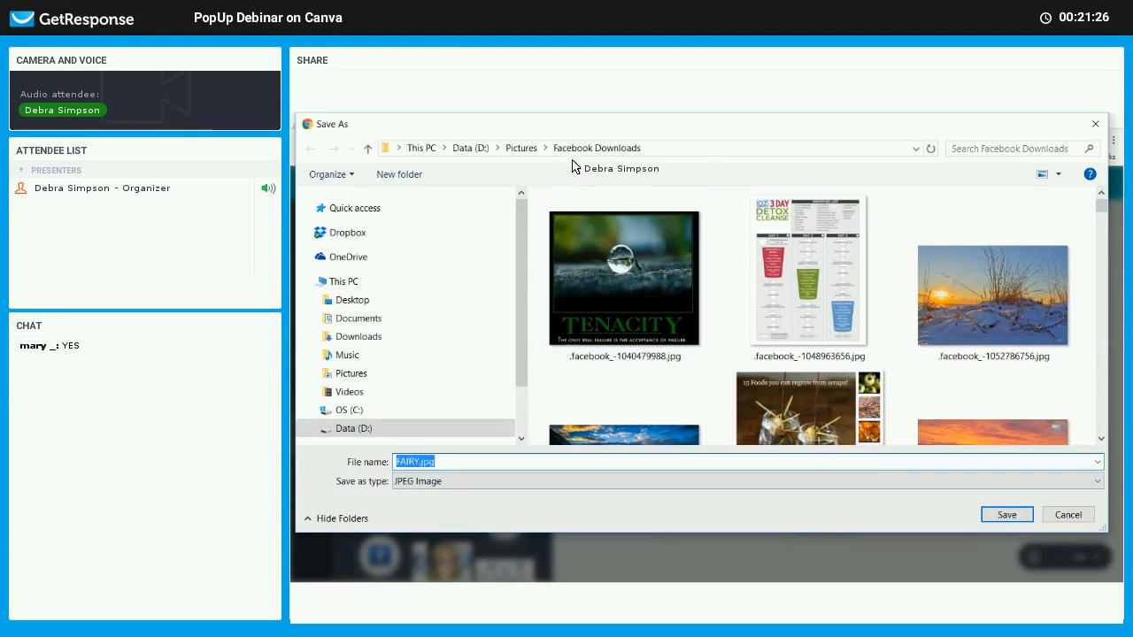
# Browse to Documents > AA_Coaching Programs > A_Programs > WordPress > images > Social Media Shares as the save location, then cancel saving and dismiss the download message
pyautogui.click(367, 320)
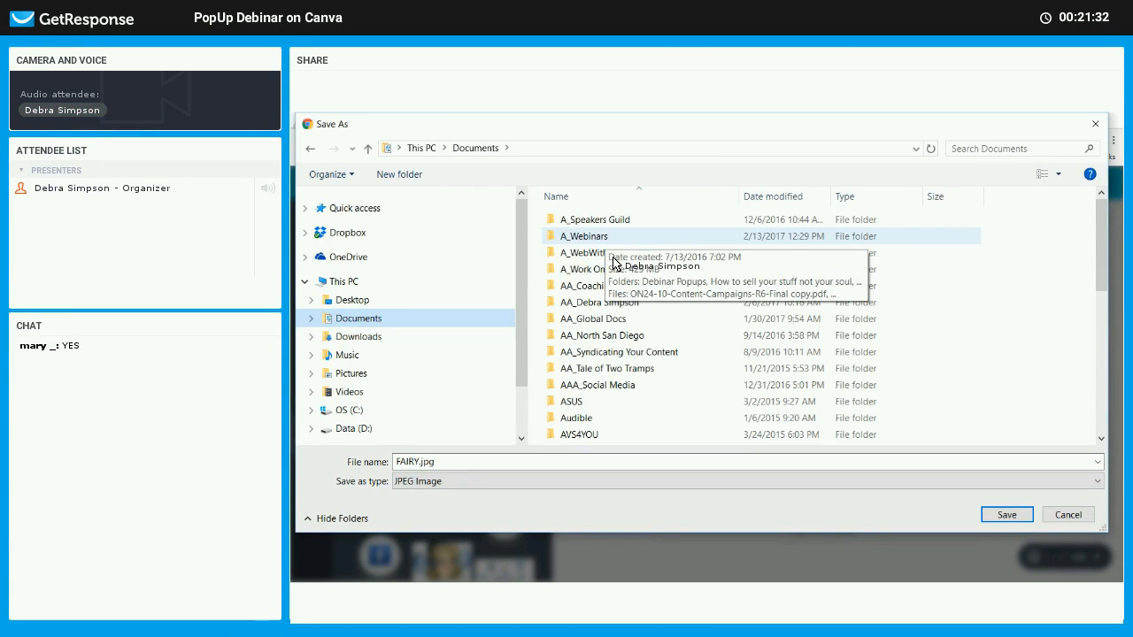
pyautogui.click(611, 254)
pyautogui.doubleClick(602, 290)
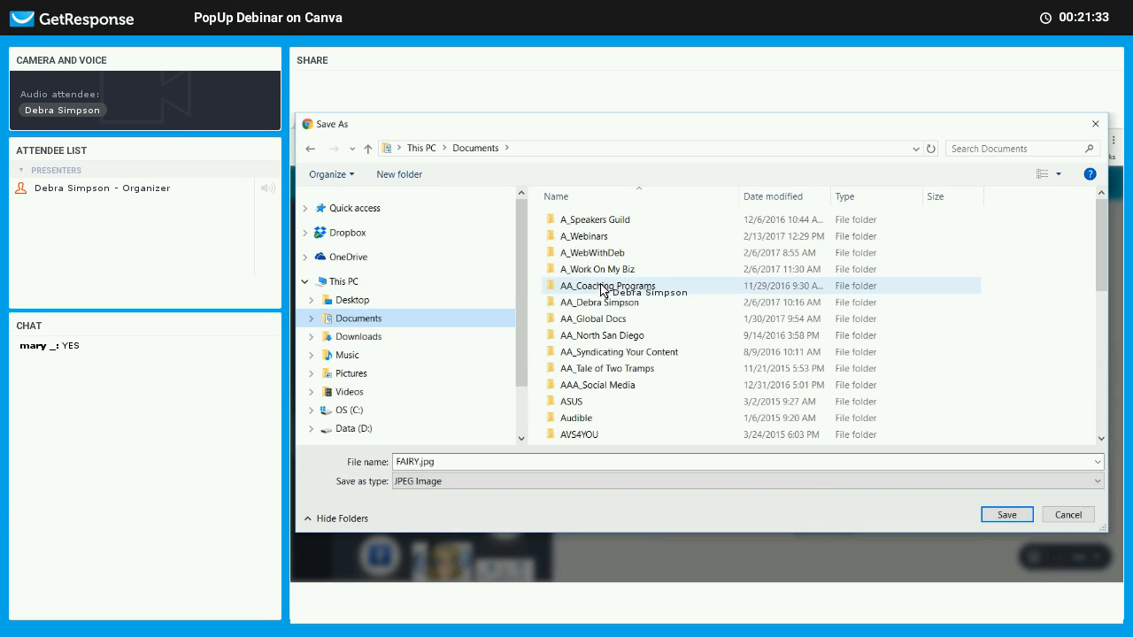
pyautogui.click(599, 223)
pyautogui.doubleClick(599, 225)
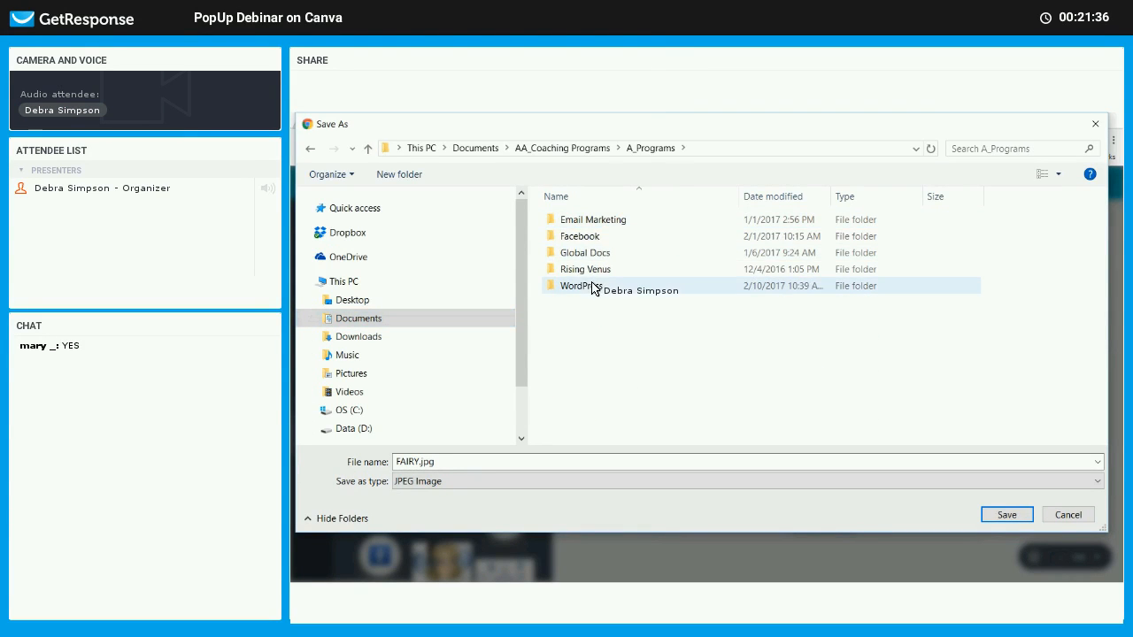
pyautogui.doubleClick(594, 286)
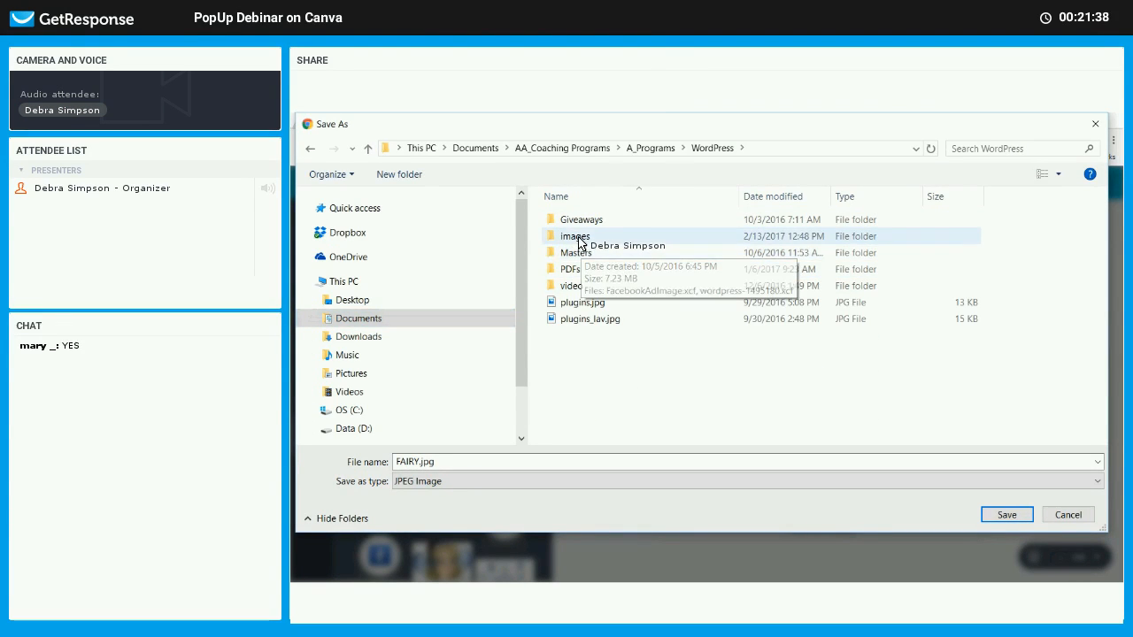
pyautogui.click(581, 243)
pyautogui.doubleClick(582, 243)
pyautogui.doubleClick(581, 252)
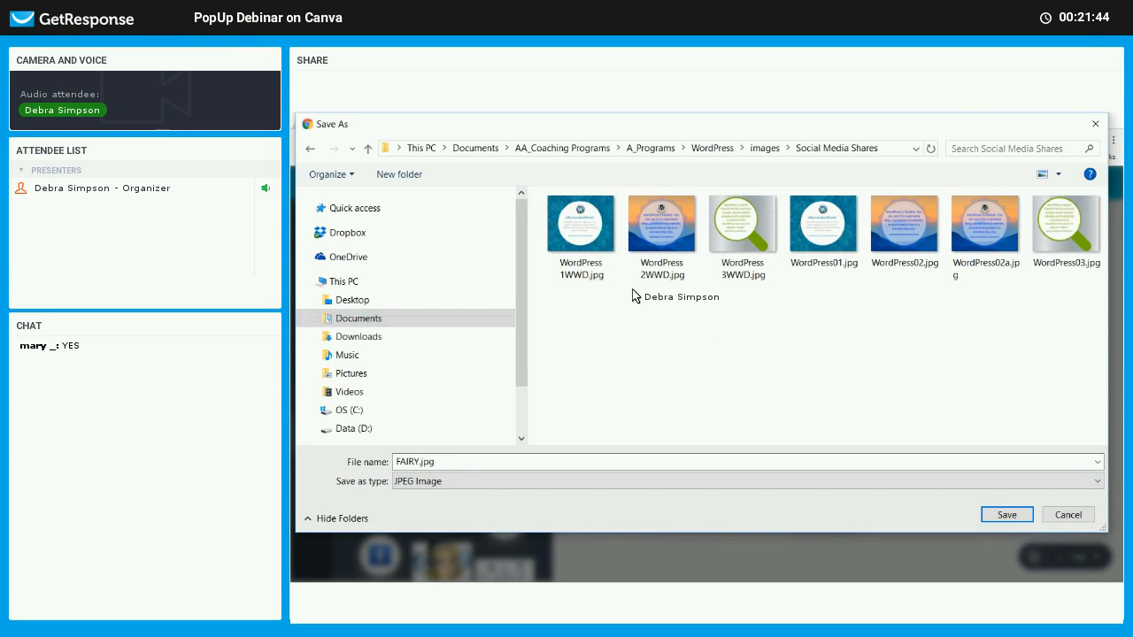
pyautogui.click(1062, 514)
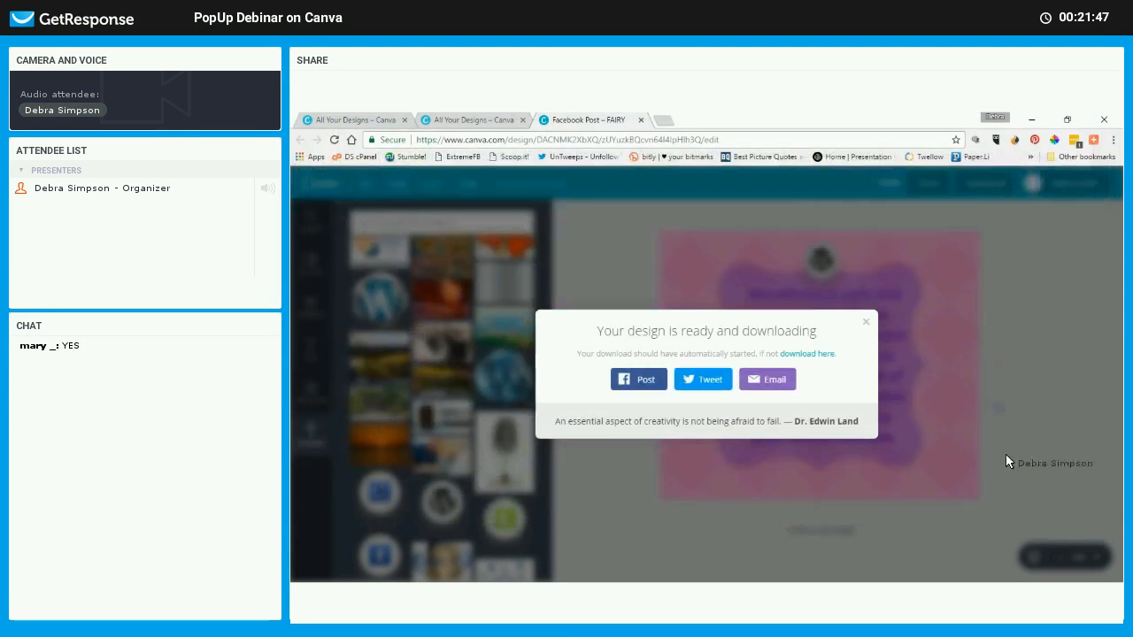
pyautogui.click(865, 323)
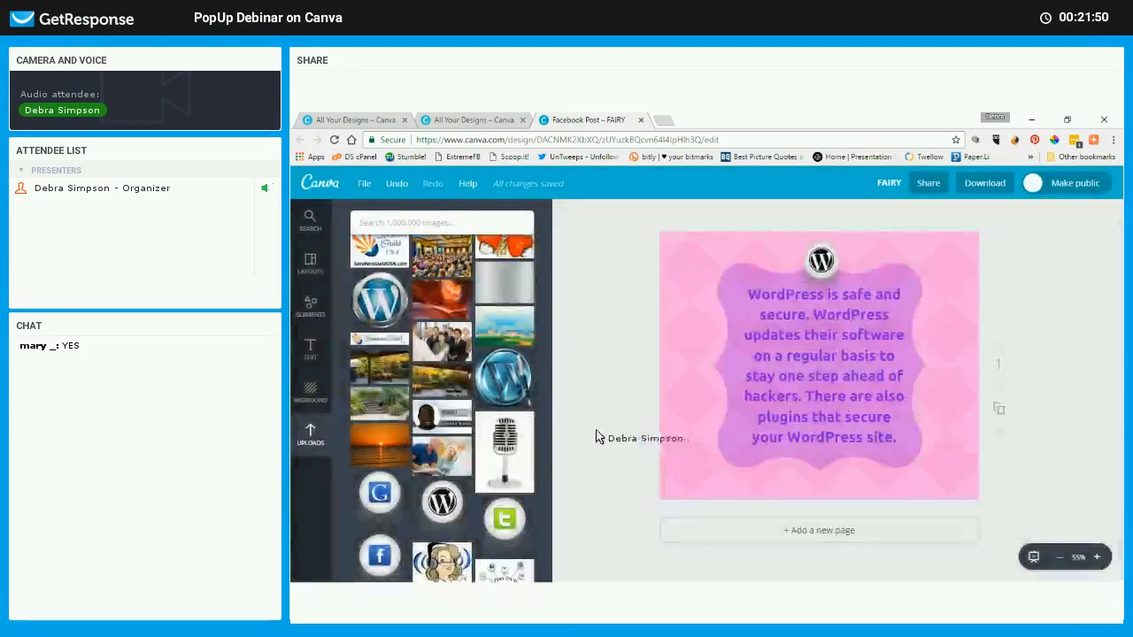
# Add a body text box to the design over the purple label
pyautogui.scroll(5, 398, 354)
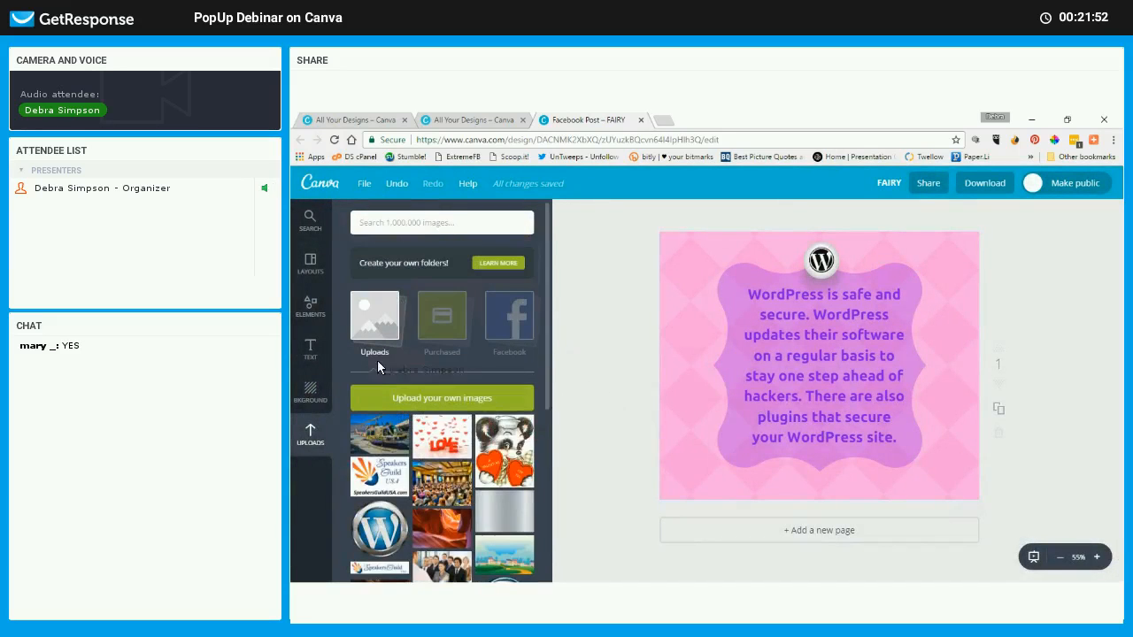
pyautogui.click(311, 350)
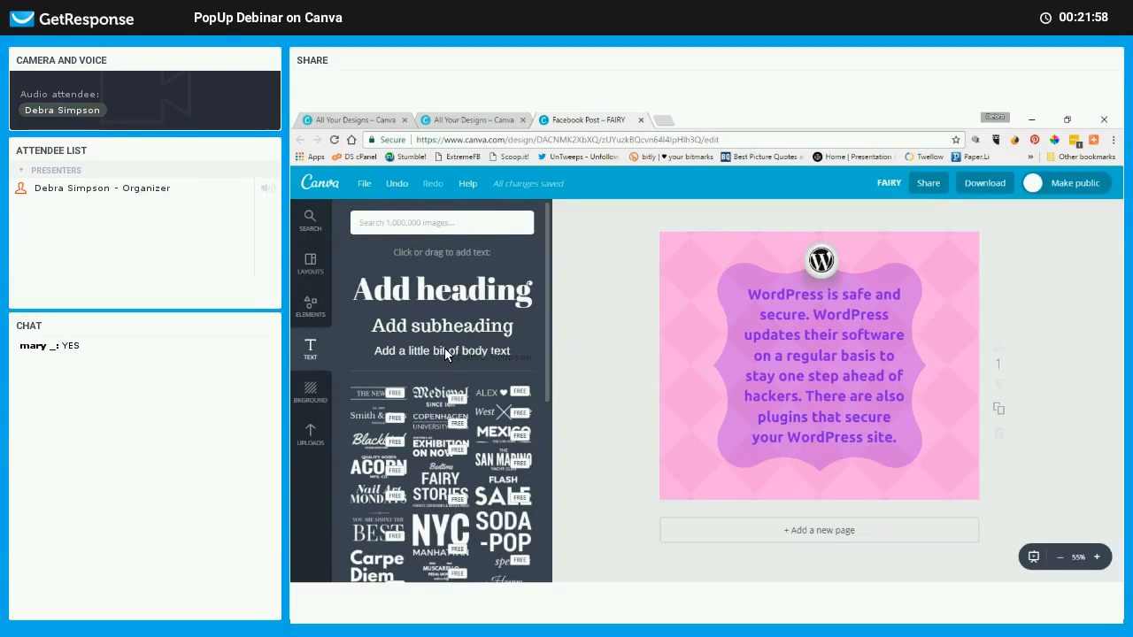
pyautogui.moveTo(445, 350); pyautogui.dragTo(848, 381)
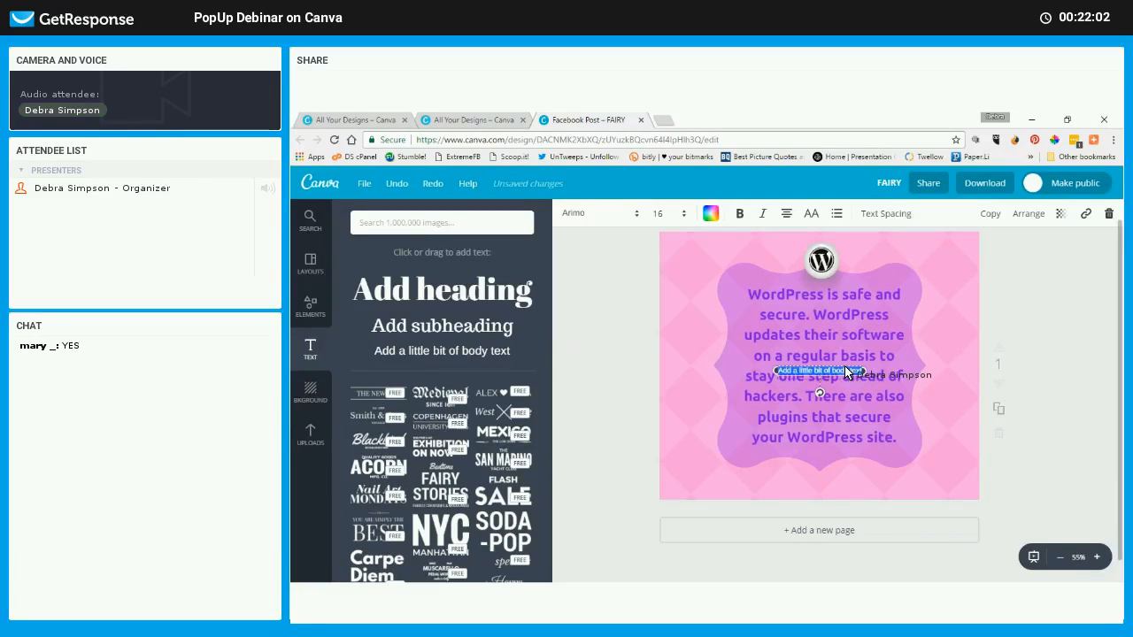
pyautogui.click(844, 367)
pyautogui.tripleClick(844, 370)
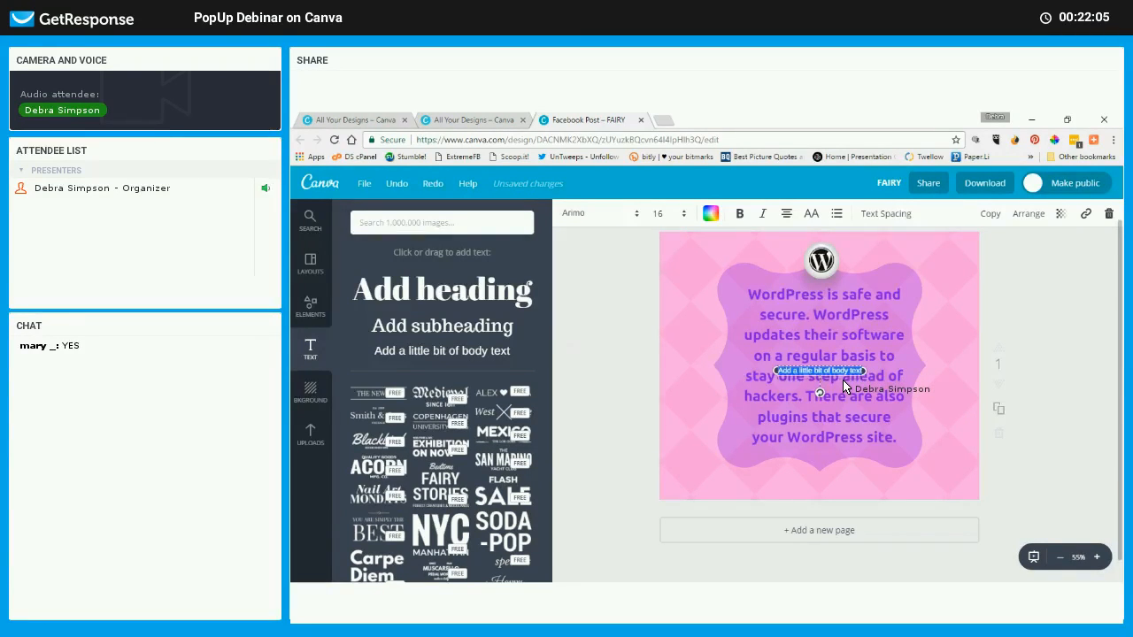
# Move the new body text box straight down so it sits on the pink background just below the purple label
pyautogui.press('Down')
pyautogui.press('Down')
pyautogui.press('Down')
pyautogui.press('Down')
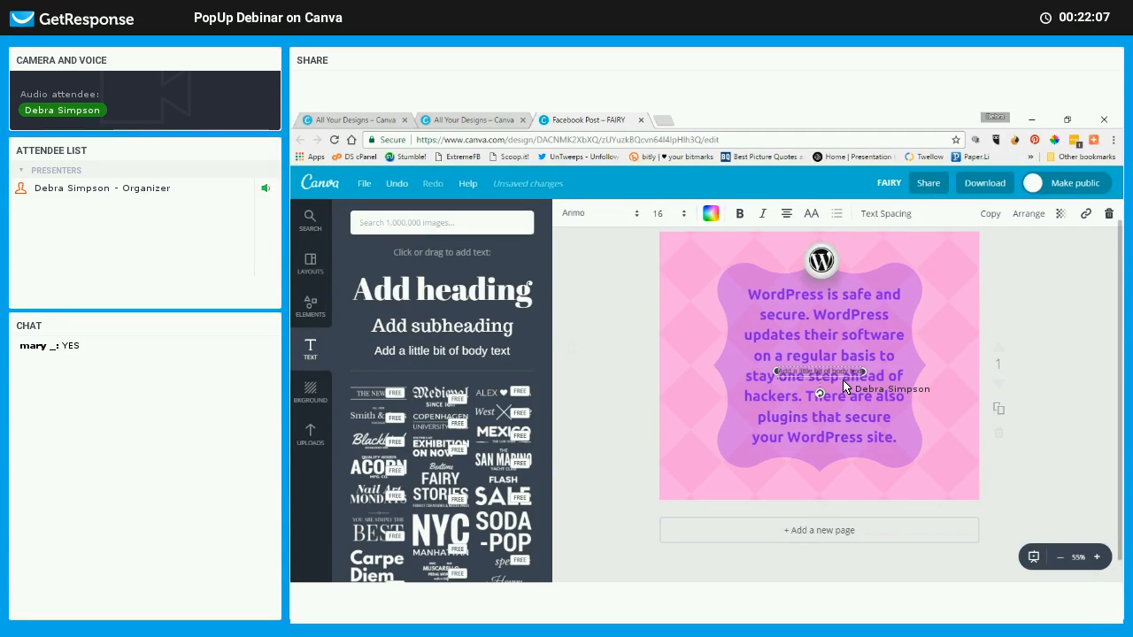
pyautogui.press('Down')
pyautogui.press('Down')
pyautogui.press('Down')
pyautogui.press('Down')
pyautogui.press('Down')
pyautogui.press('Down')
pyautogui.press('Down')
pyautogui.press('Down')
pyautogui.press('Down')
pyautogui.press('Down')
pyautogui.press('Down')
pyautogui.press('Down')
pyautogui.press('Down')
pyautogui.press('Down')
pyautogui.press('Down')
pyautogui.press('Down')
pyautogui.press('Down')
pyautogui.press('Down')
pyautogui.press('Down')
pyautogui.press('Down')
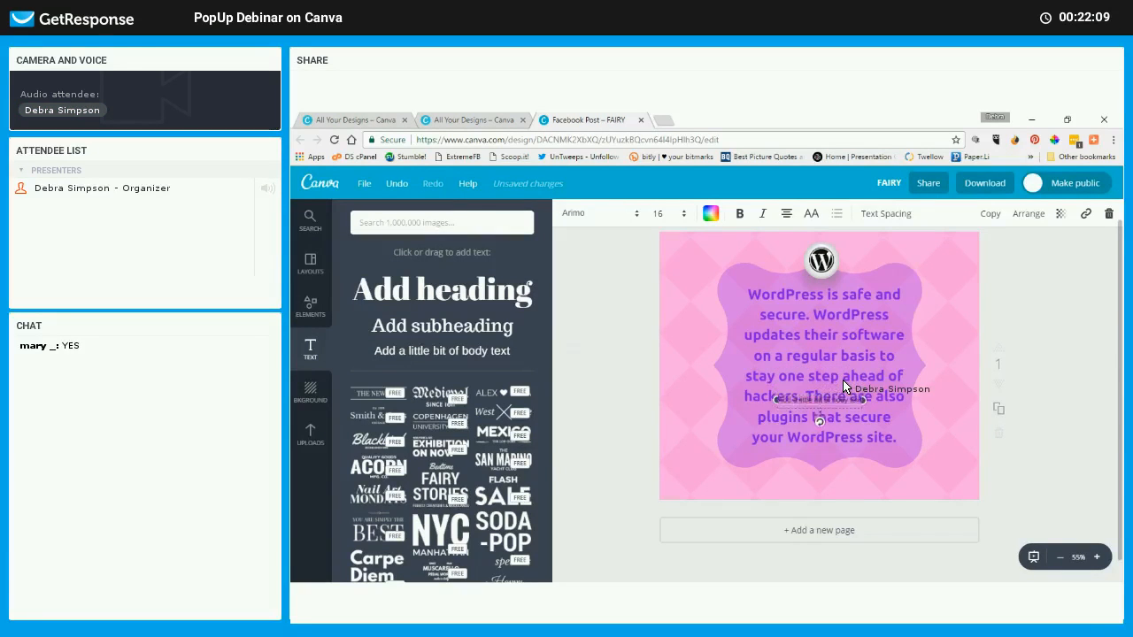
pyautogui.press('Down')
pyautogui.press('Down')
pyautogui.press('Down')
pyautogui.press('Down')
pyautogui.press('Down')
pyautogui.press('Down')
pyautogui.press('Down')
pyautogui.press('Down')
pyautogui.press('Down')
pyautogui.press('Down')
pyautogui.press('Down')
pyautogui.press('Down')
pyautogui.press('Down')
pyautogui.press('Down')
pyautogui.press('Down')
pyautogui.press('Down')
pyautogui.press('Down')
pyautogui.press('Down')
pyautogui.press('Down')
pyautogui.press('Down')
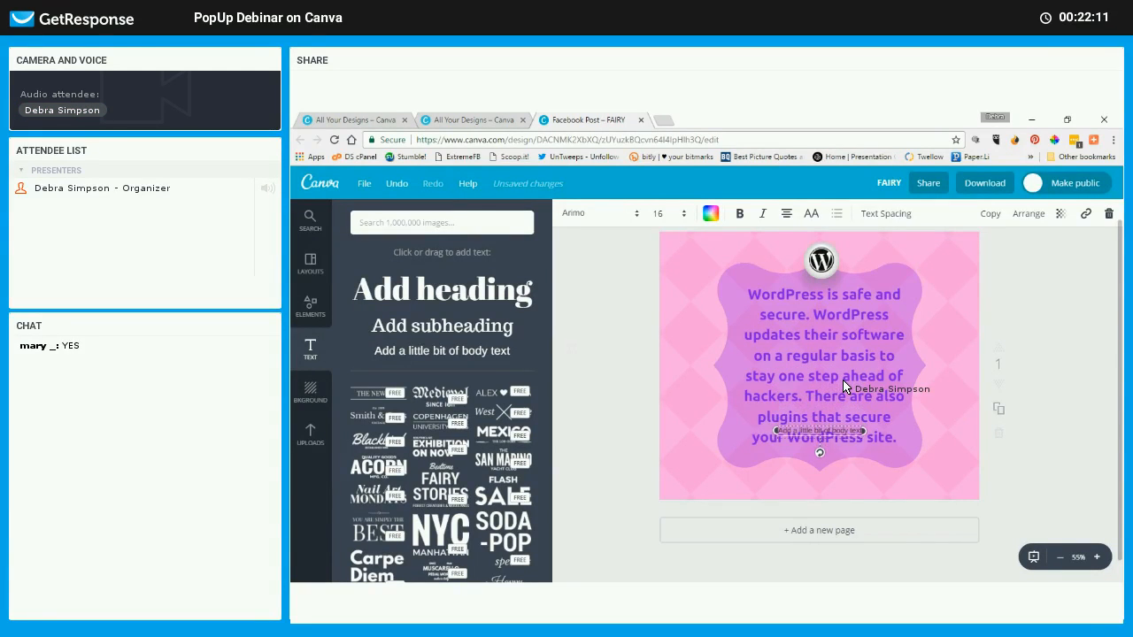
pyautogui.press('Down')
pyautogui.press('Down')
pyautogui.press('Down')
pyautogui.press('Down')
pyautogui.press('Down')
pyautogui.press('Down')
pyautogui.press('Down')
pyautogui.press('Down')
pyautogui.press('Down')
pyautogui.press('Down')
pyautogui.press('Down')
pyautogui.press('Down')
pyautogui.press('Down')
pyautogui.press('Down')
pyautogui.press('Down')
pyautogui.press('Down')
pyautogui.press('Down')
pyautogui.press('Down')
pyautogui.press('Down')
pyautogui.press('Down')
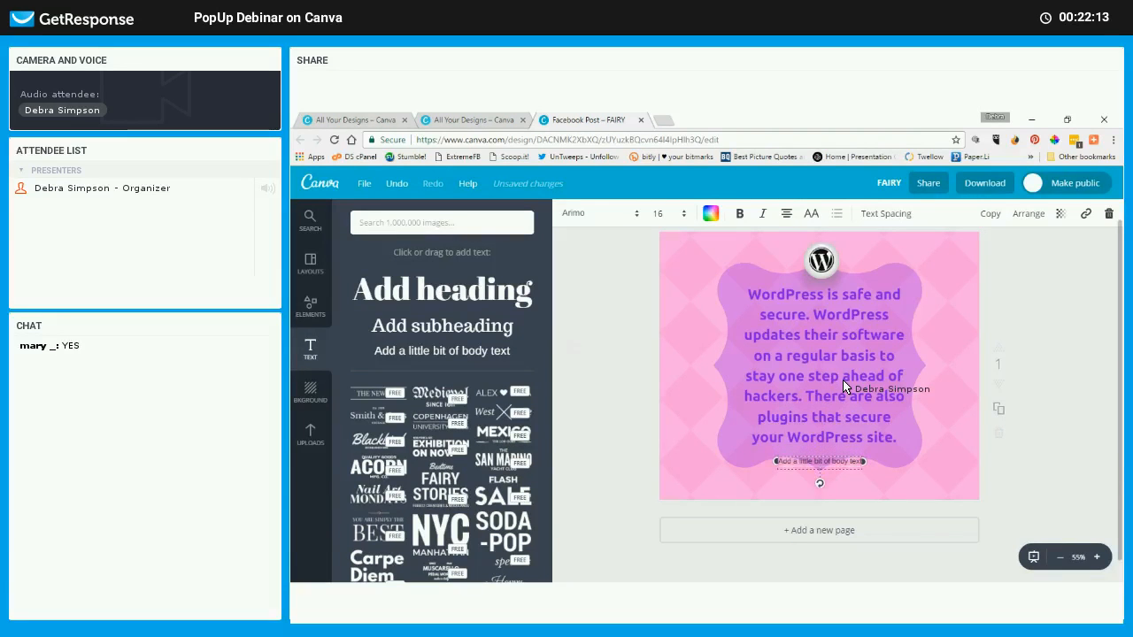
pyautogui.press('Down')
pyautogui.press('Down')
pyautogui.press('Down')
pyautogui.press('Down')
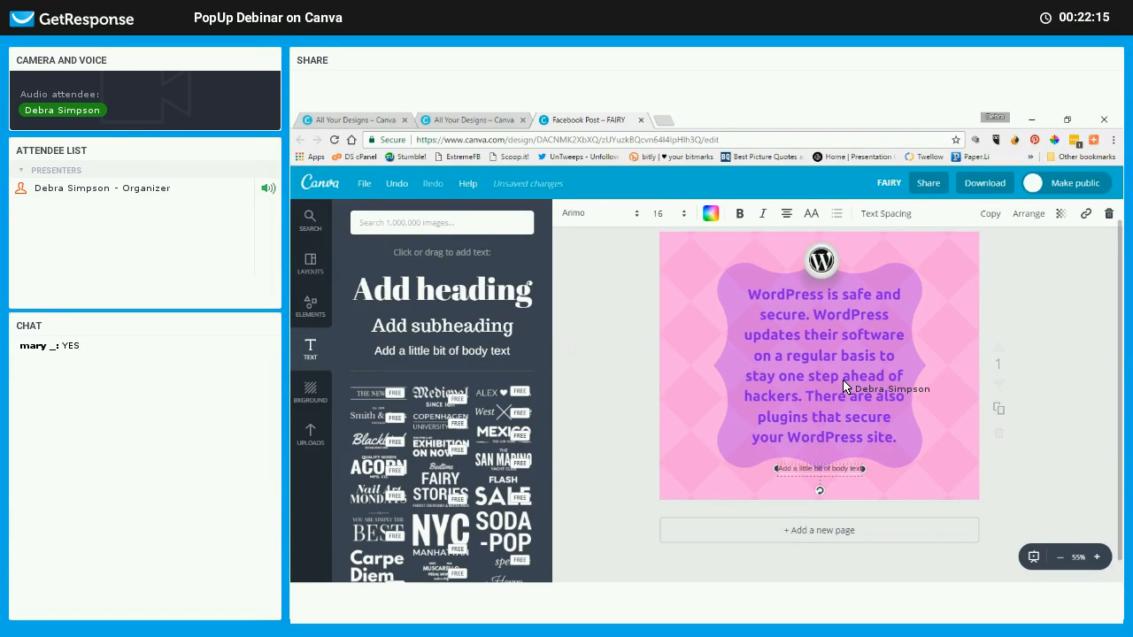
pyautogui.press('Down')
pyautogui.press('Down')
pyautogui.press('Down')
pyautogui.press('Down')
pyautogui.press('Down')
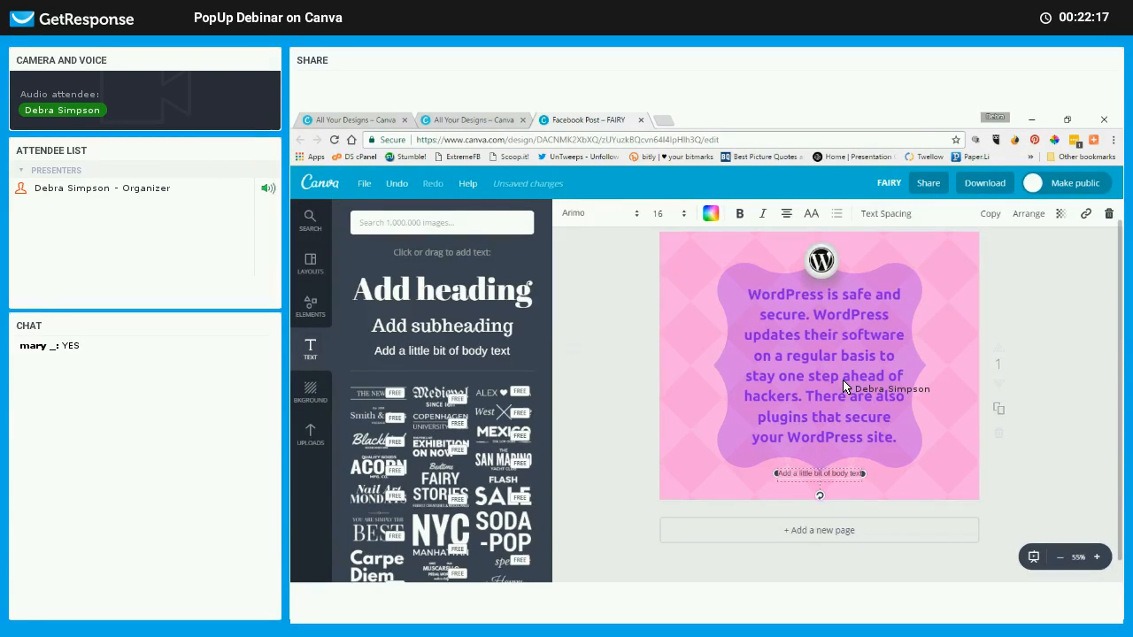
pyautogui.press('Down')
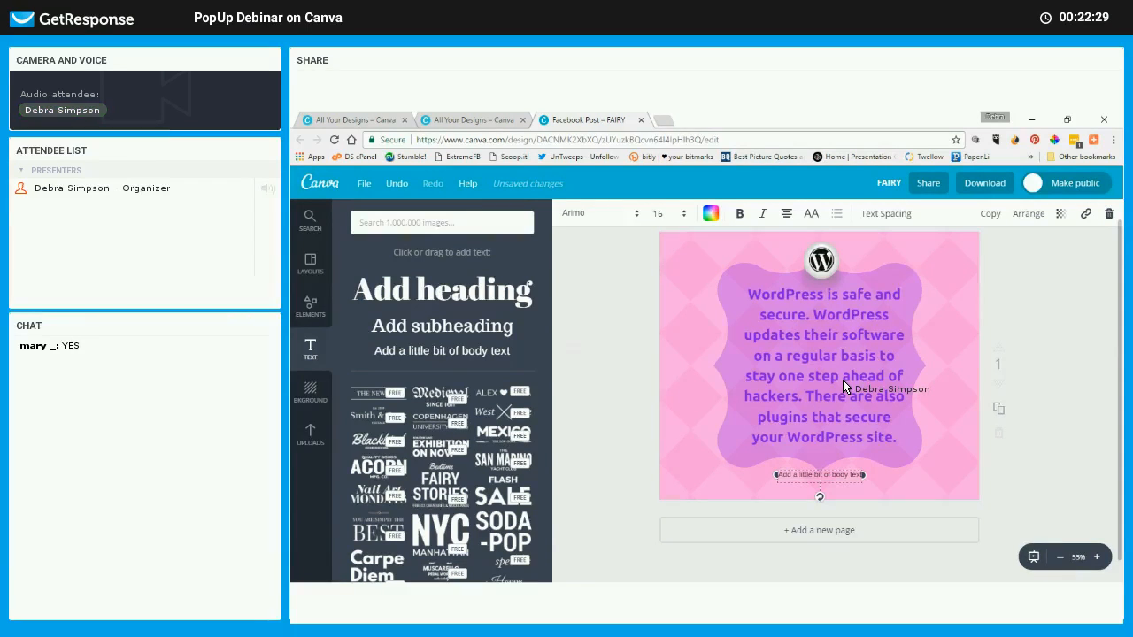
# Replace the placeholder body text with the web address "WebWithDeb.com/Wordpress"
pyautogui.click(823, 476)
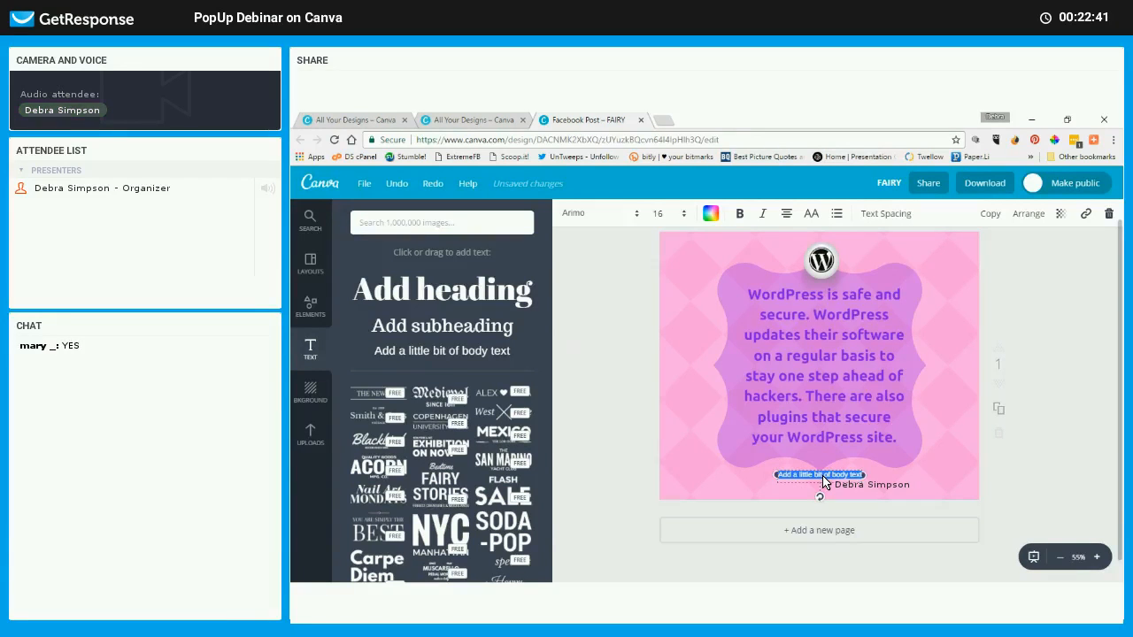
pyautogui.write('W')
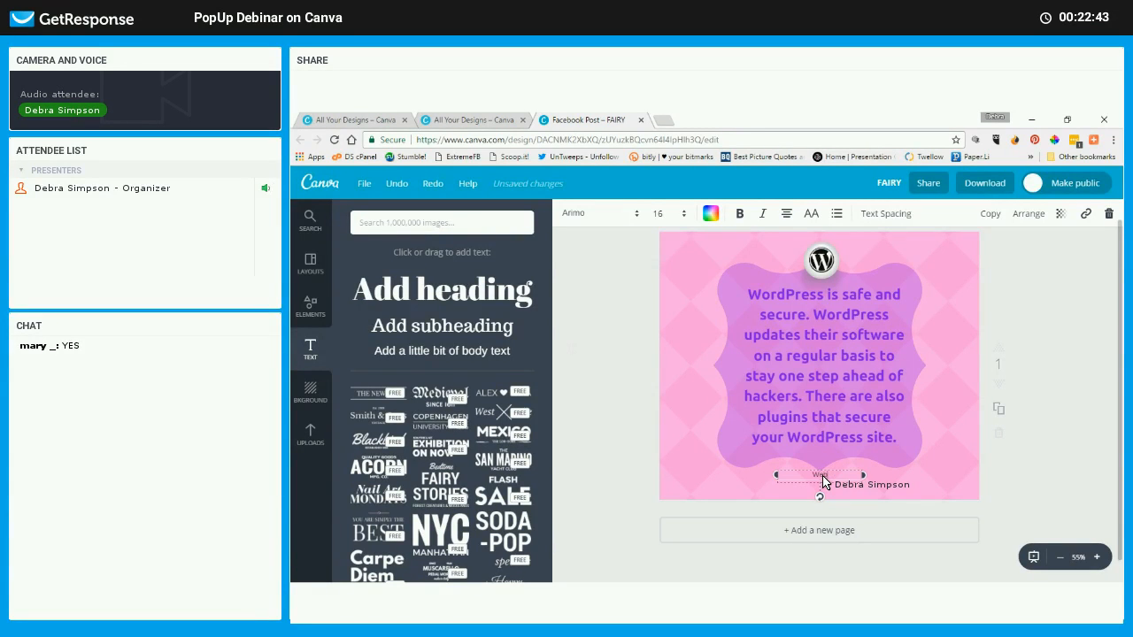
pyautogui.write('ebWithDeb.com')
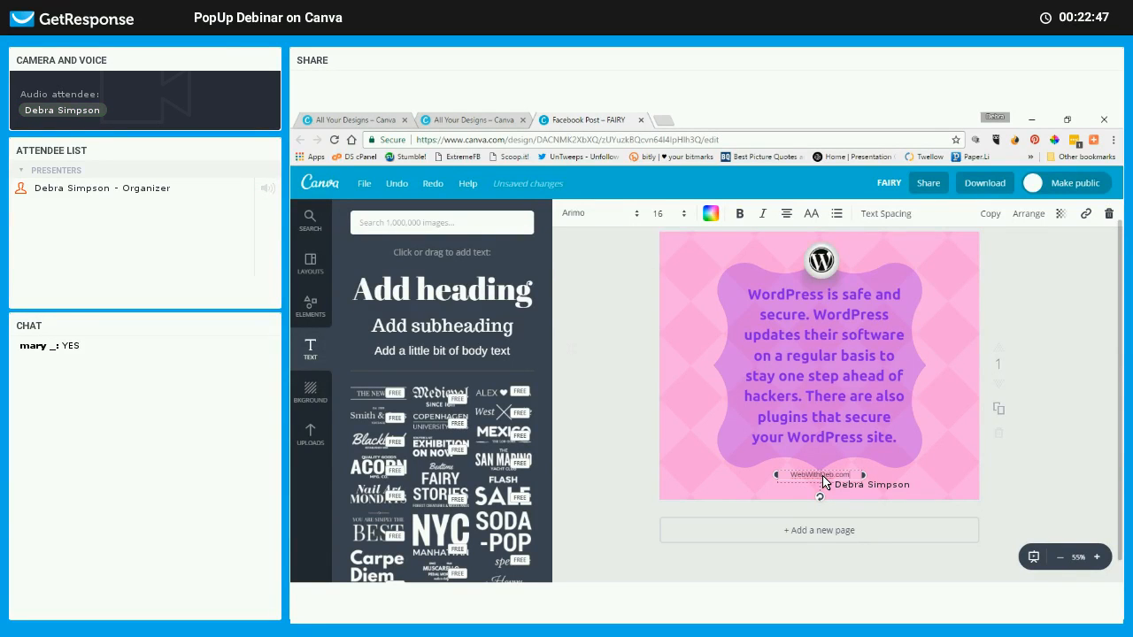
pyautogui.write('/Wor')
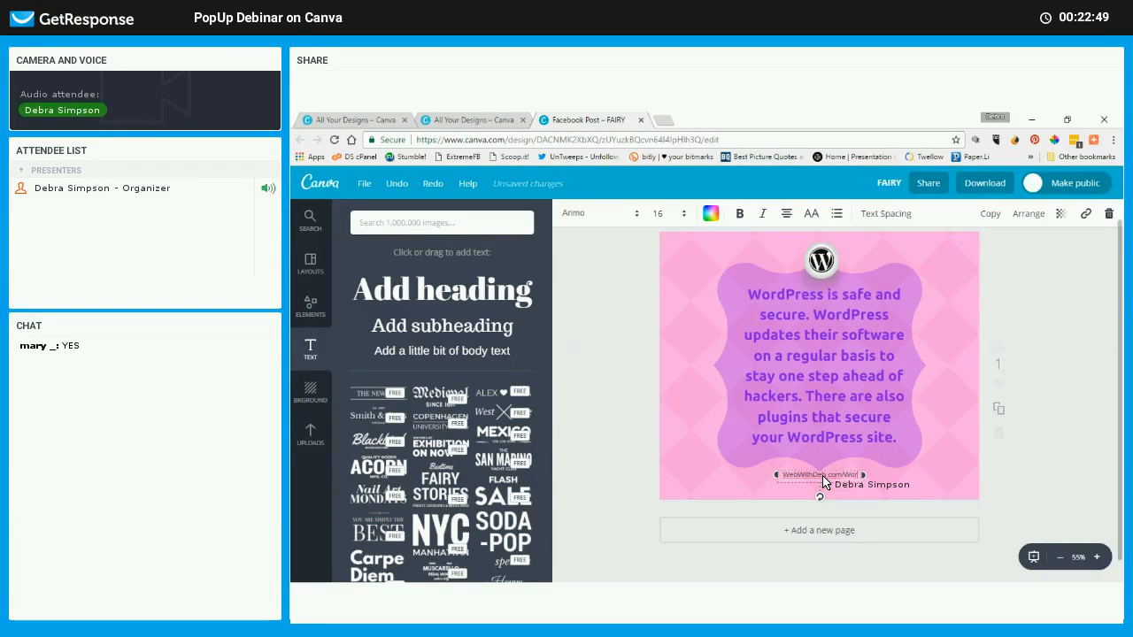
pyautogui.write('dpress')
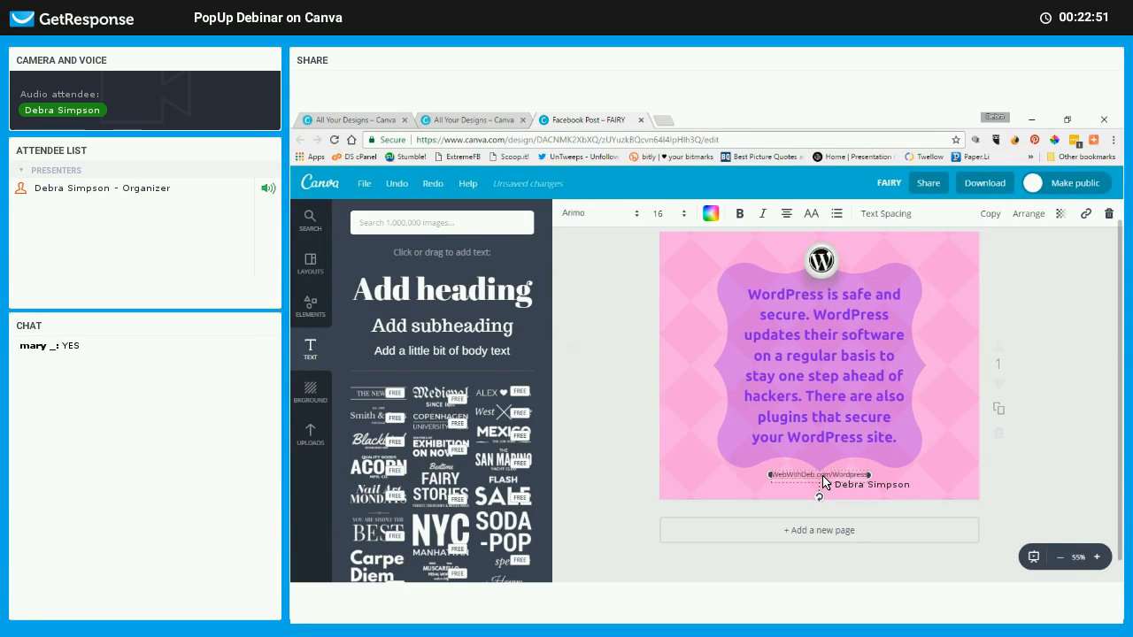
# Color the whole web address text white
pyautogui.hotkey('ctrl', 'a')
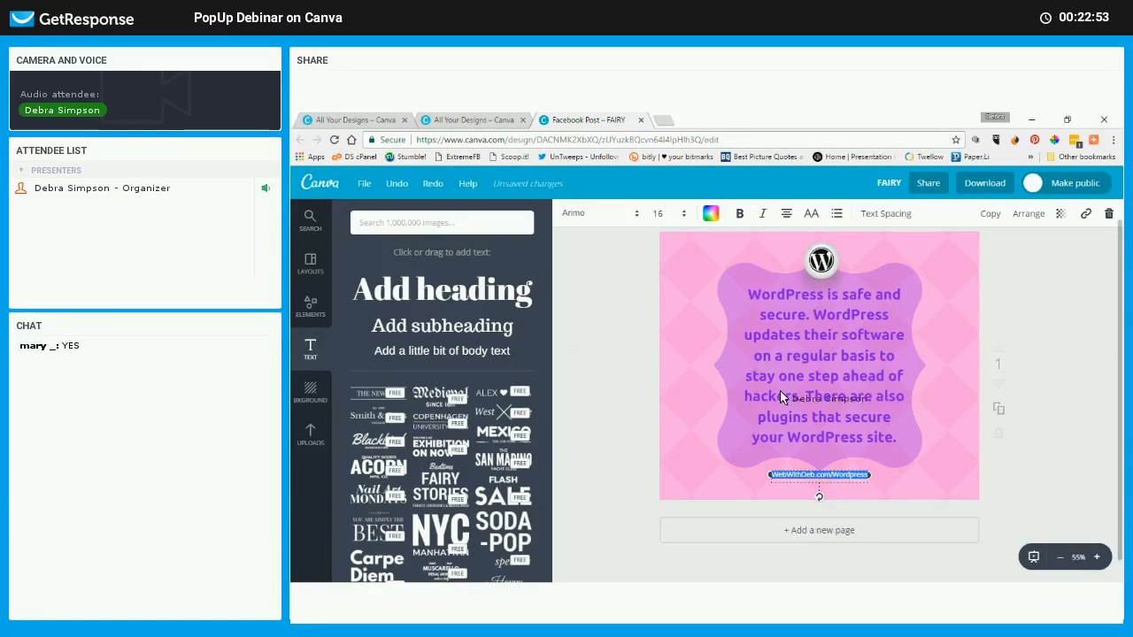
pyautogui.click(710, 215)
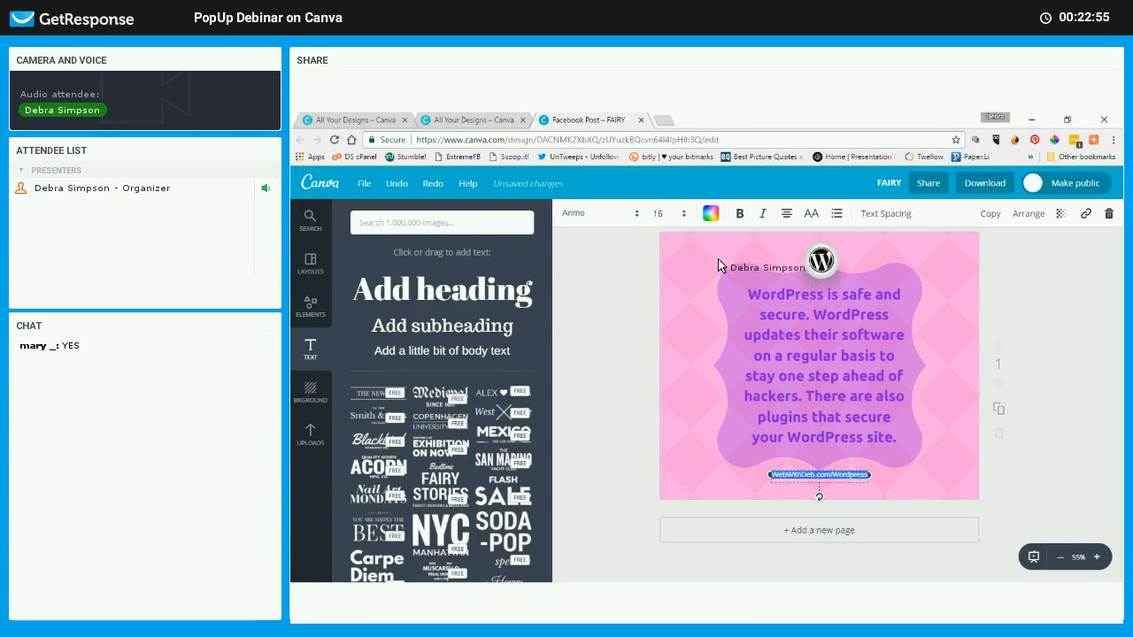
pyautogui.click(819, 382)
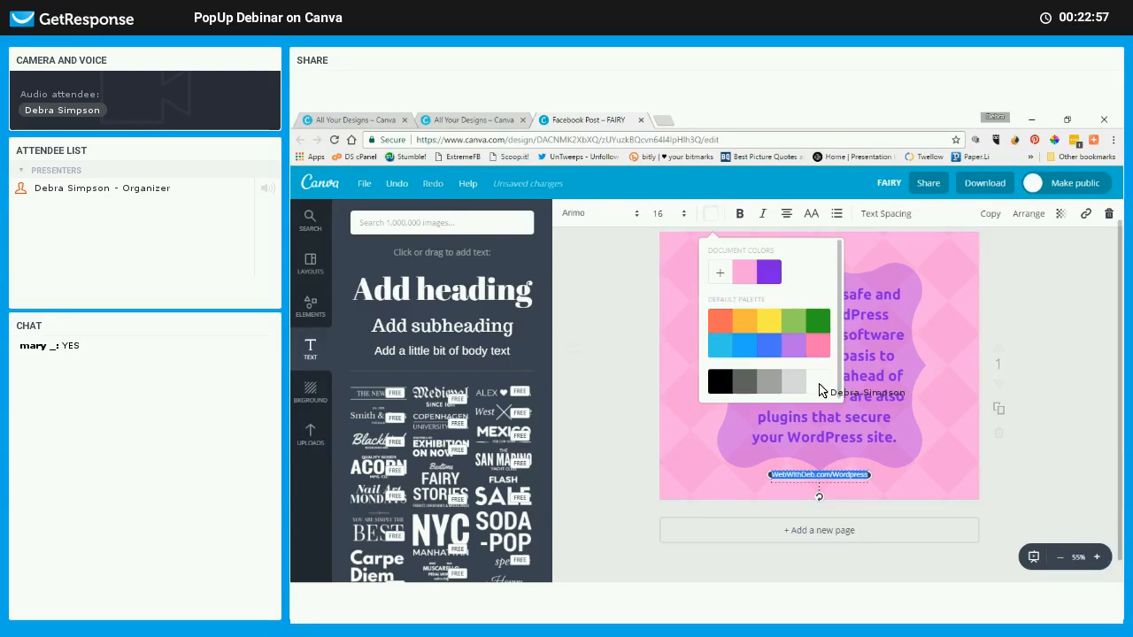
# Set the web address text to size 18 in the Ubuntu font
pyautogui.click(670, 213)
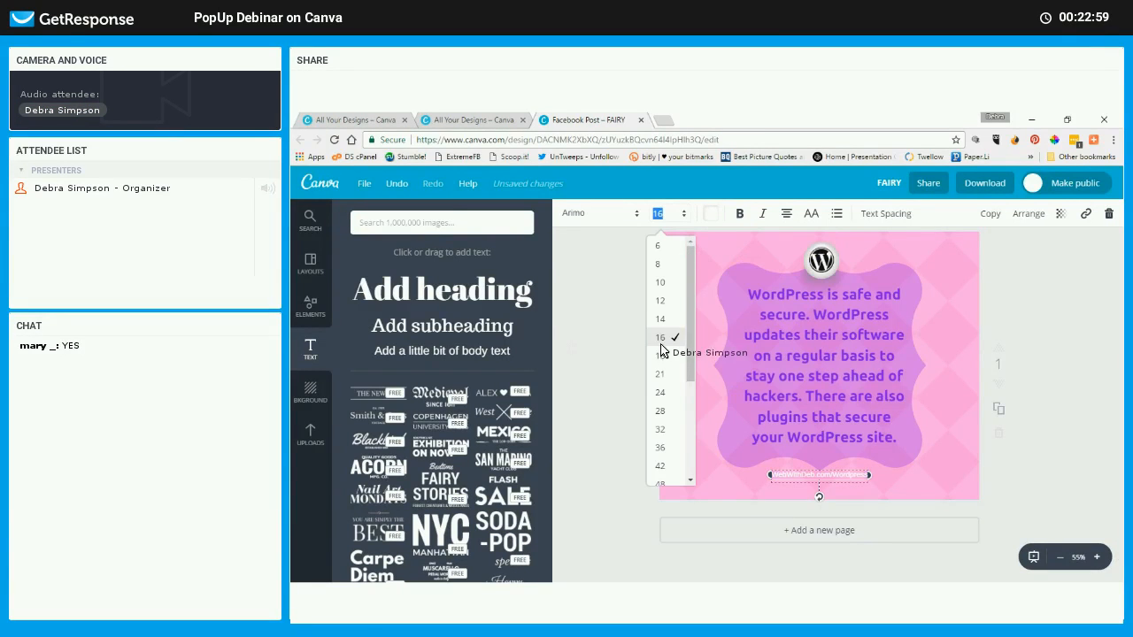
pyautogui.click(661, 355)
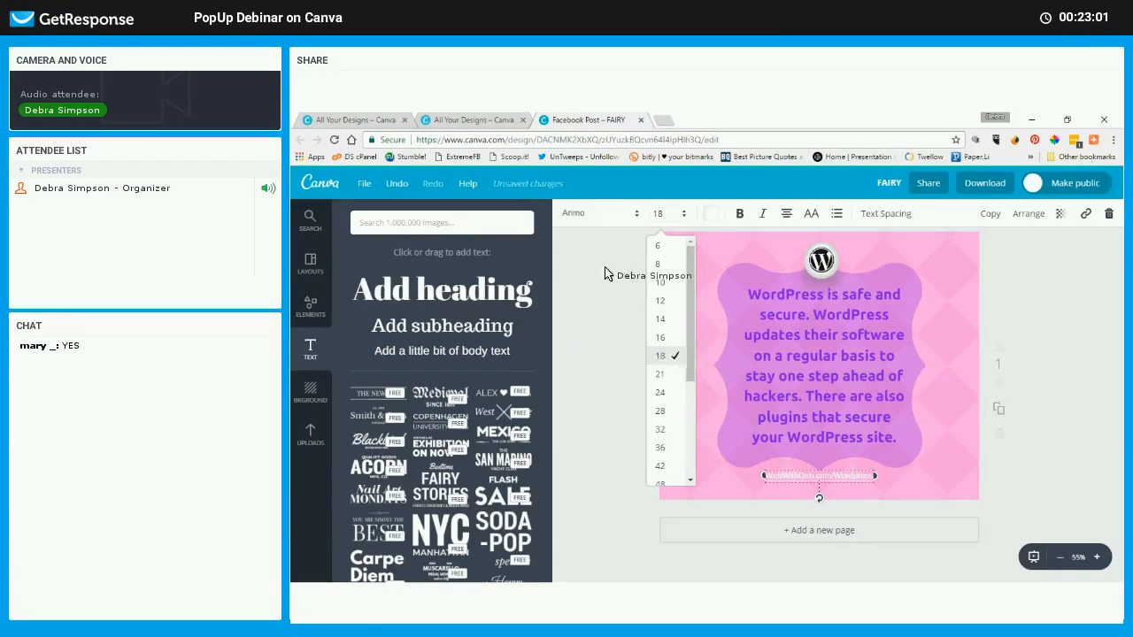
pyautogui.click(580, 219)
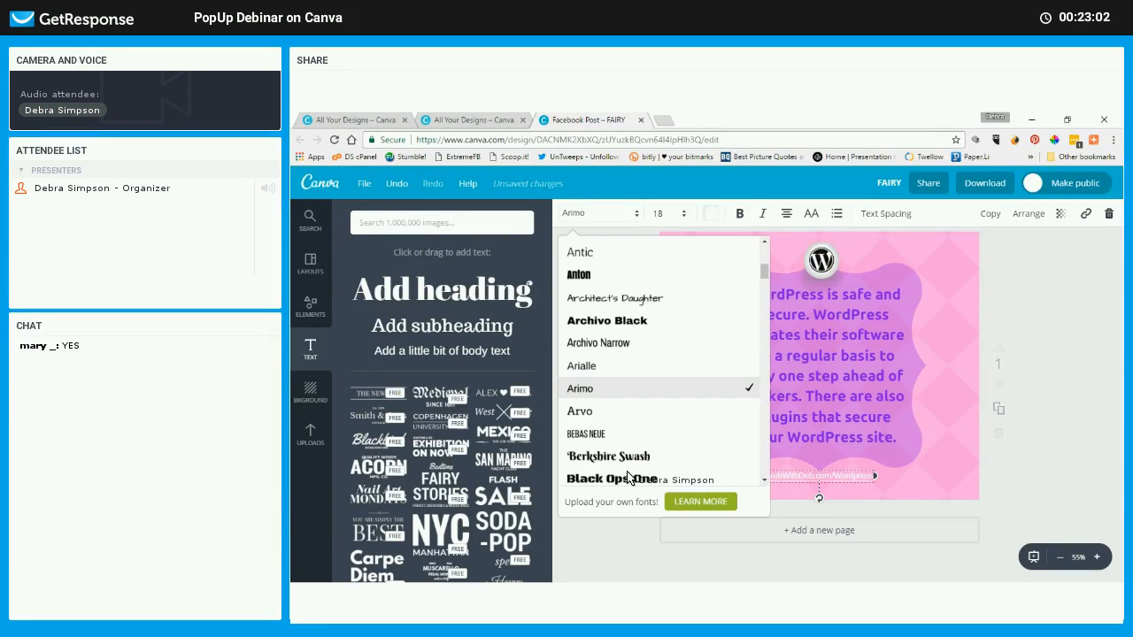
pyautogui.scroll(-5, 643, 431)
pyautogui.scroll(-15, 644, 431)
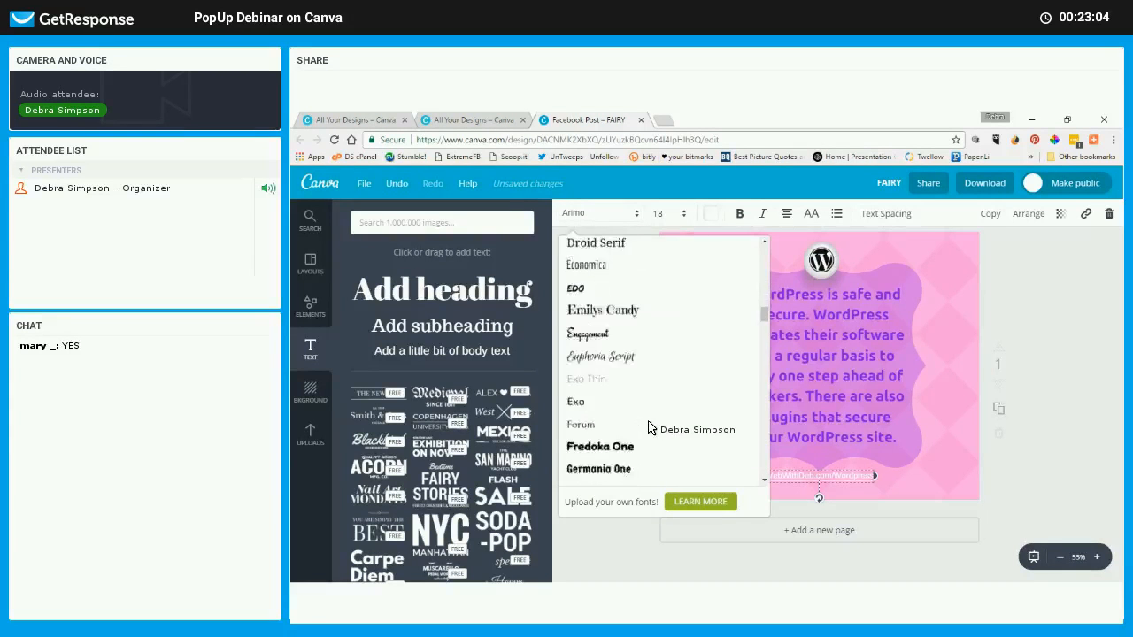
pyautogui.scroll(-12, 651, 426)
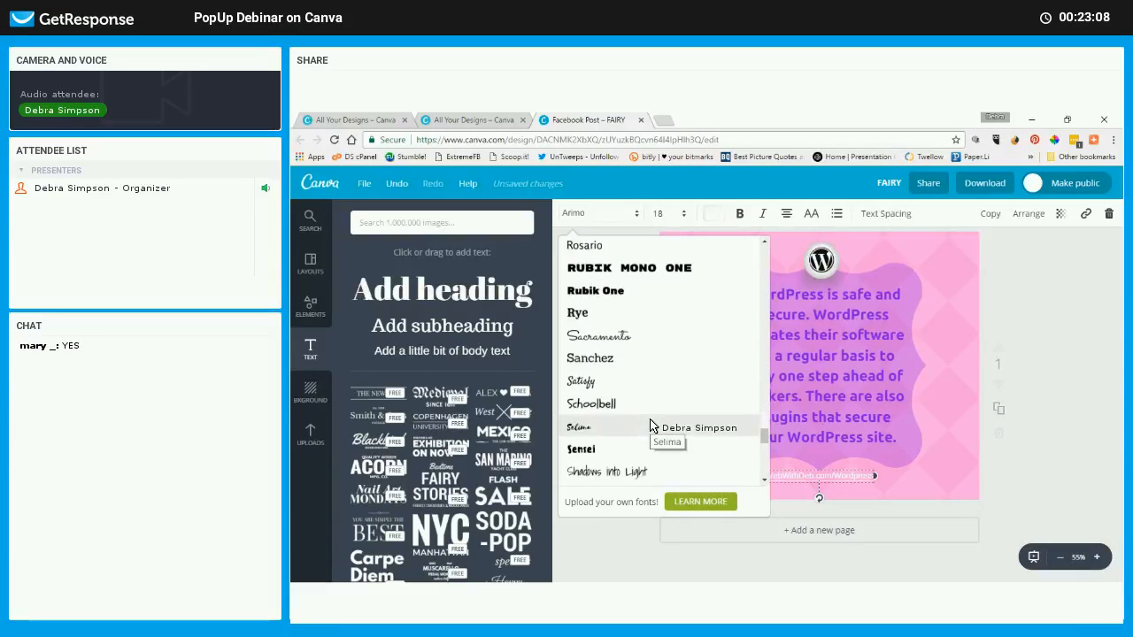
pyautogui.scroll(-8, 650, 426)
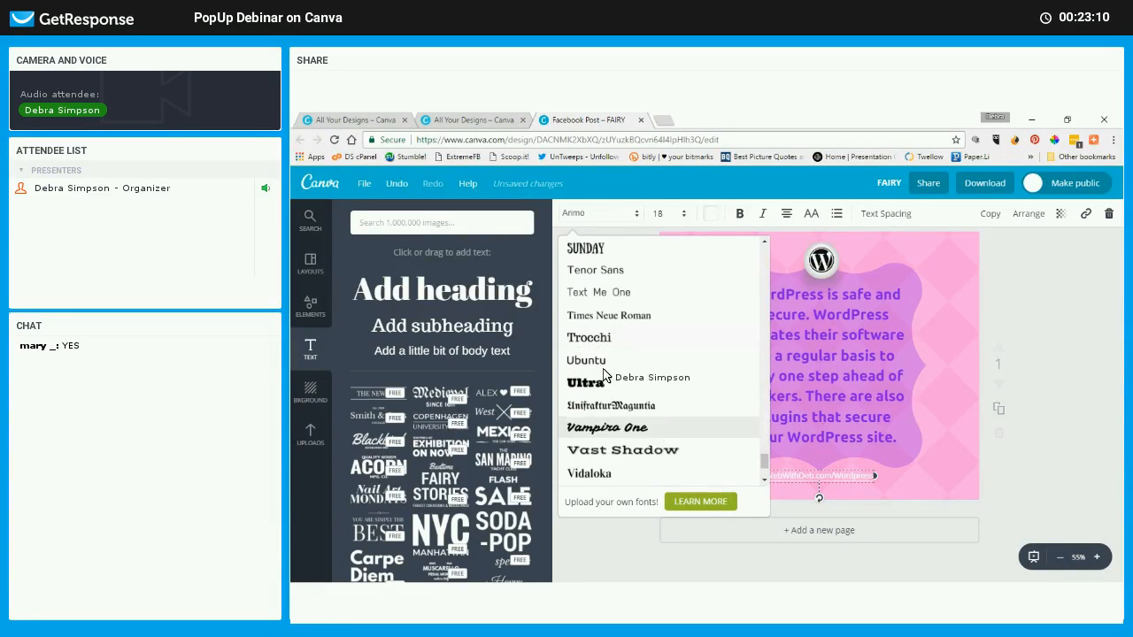
pyautogui.click(611, 361)
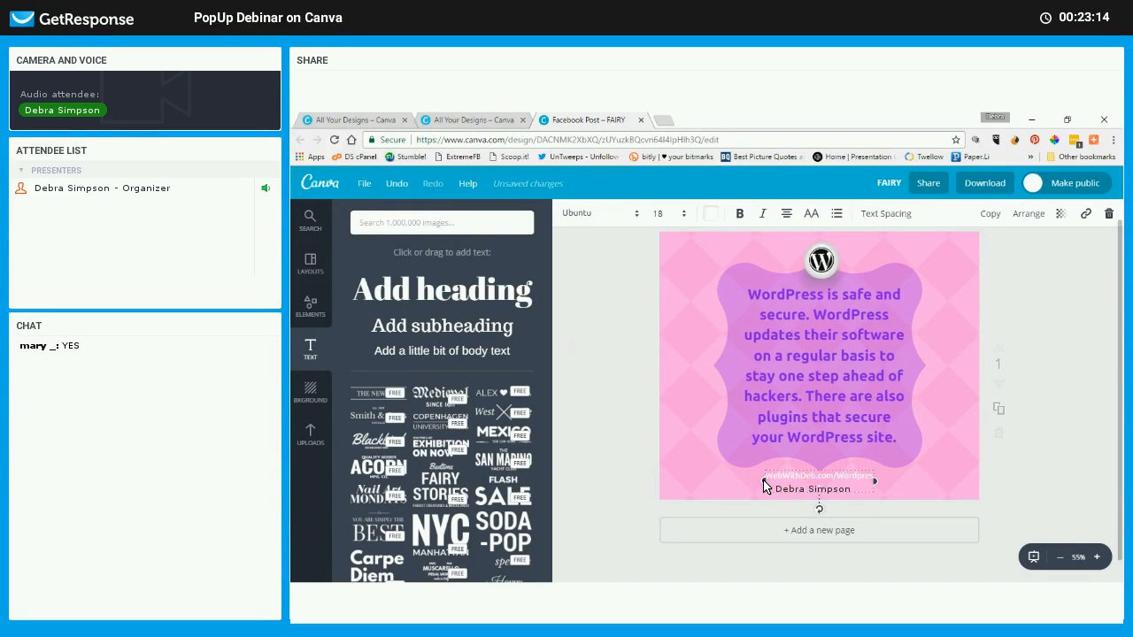
# Widen the web address text box on both sides and nudge it five steps right to center it under the label
pyautogui.moveTo(763, 481); pyautogui.dragTo(749, 481)
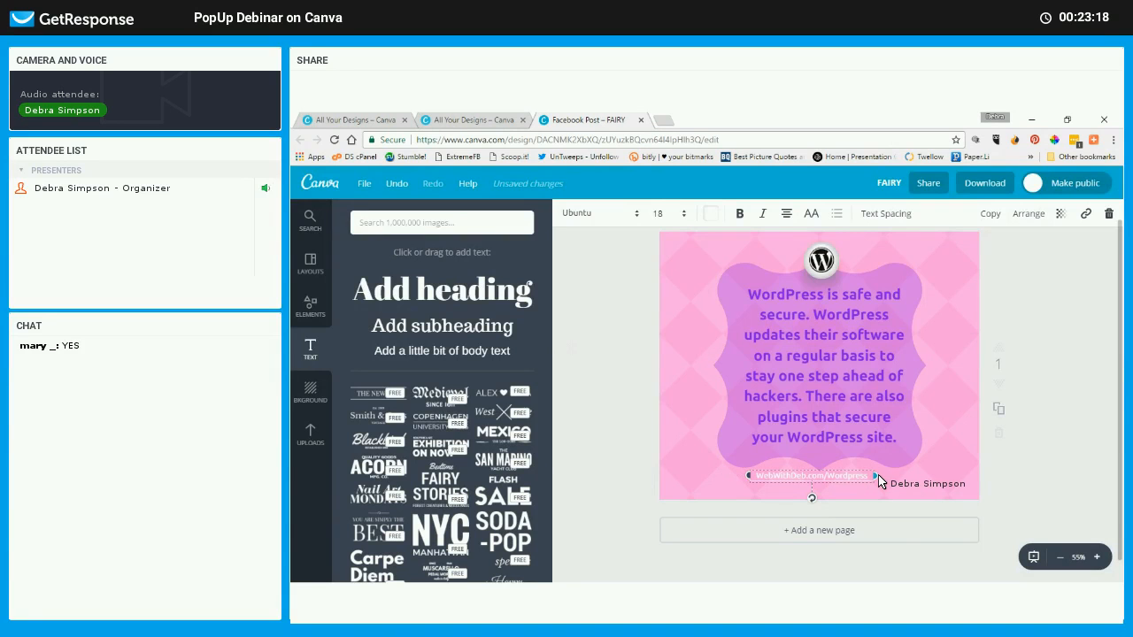
pyautogui.moveTo(876, 478)
pyautogui.mouseDown()
pyautogui.moveTo(887, 481)
pyautogui.moveTo(827, 473)
pyautogui.moveTo(885, 478)
pyautogui.mouseUp()
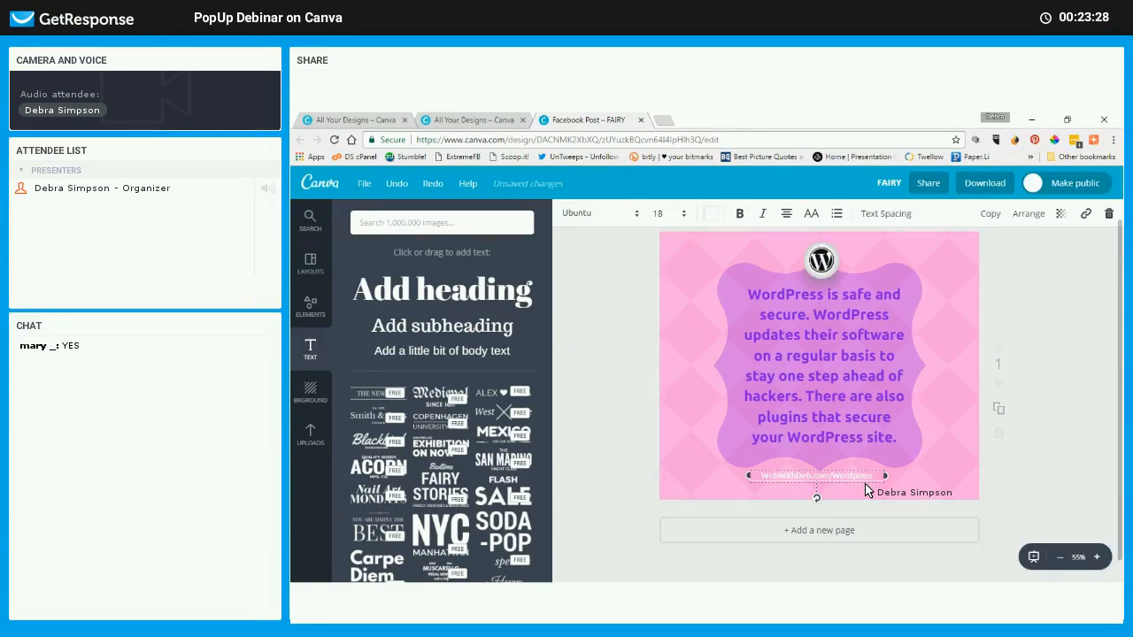
pyautogui.press('Right')
pyautogui.press('Right')
pyautogui.press('Right')
pyautogui.press('Right')
pyautogui.press('Right')
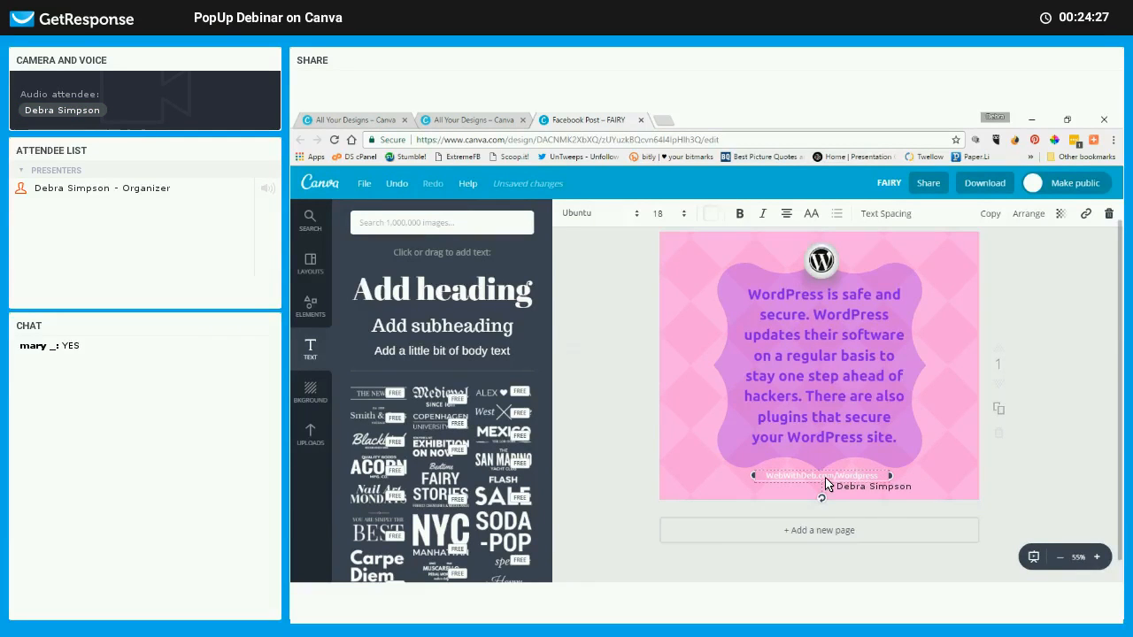
# Recolor the web address text with the purple document color used by the WordPress tip
pyautogui.doubleClick(823, 483)
pyautogui.click(712, 215)
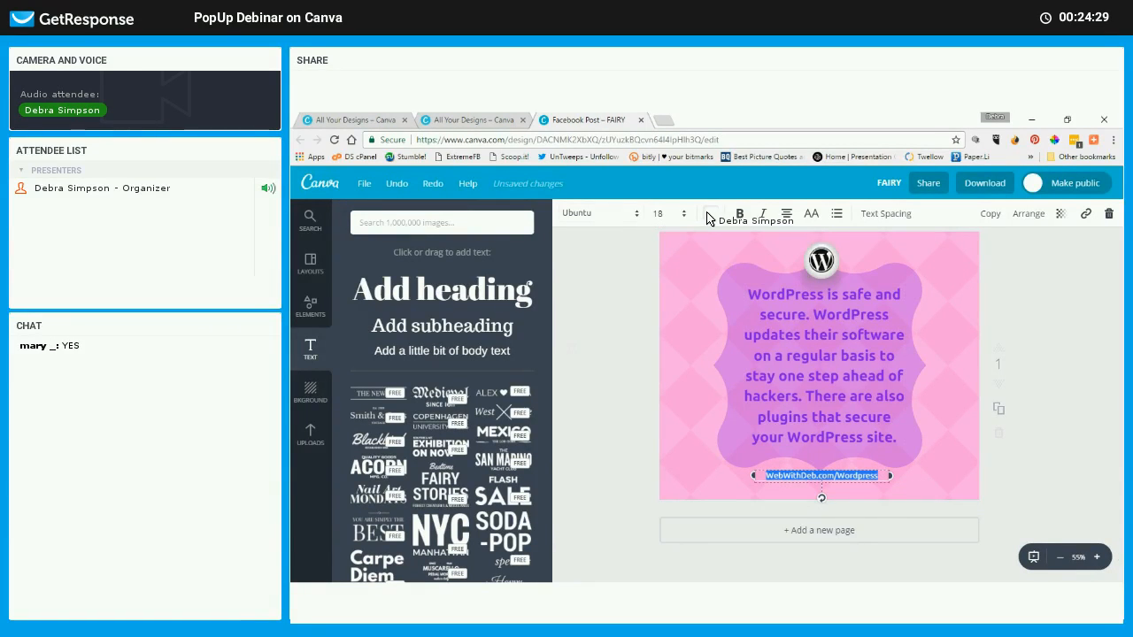
pyautogui.click(768, 274)
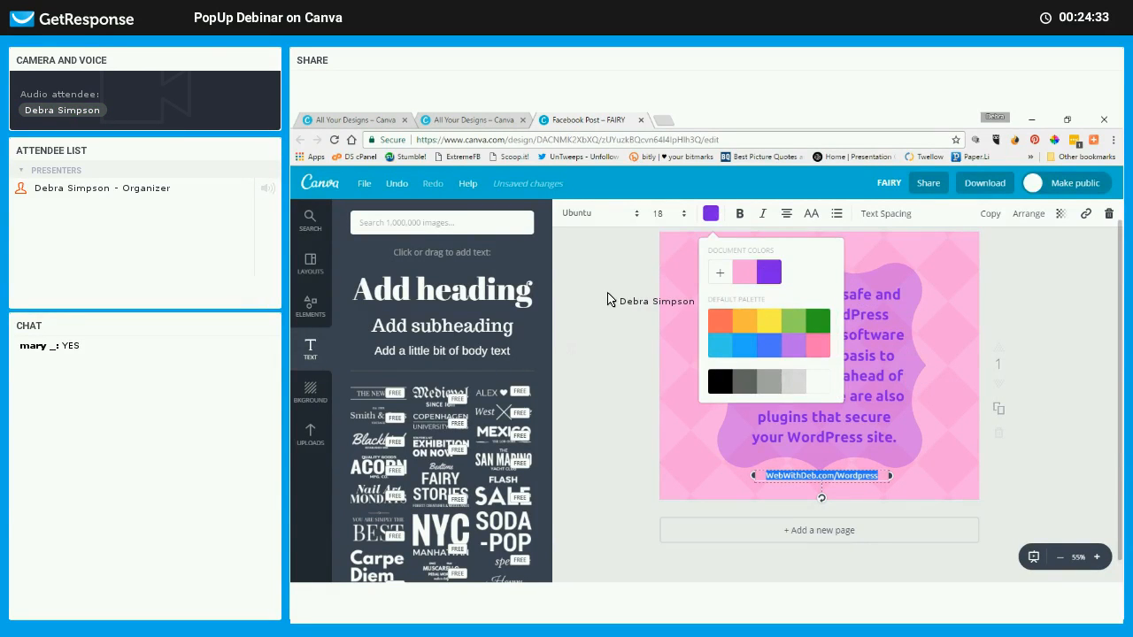
pyautogui.click(617, 350)
pyautogui.click(755, 437)
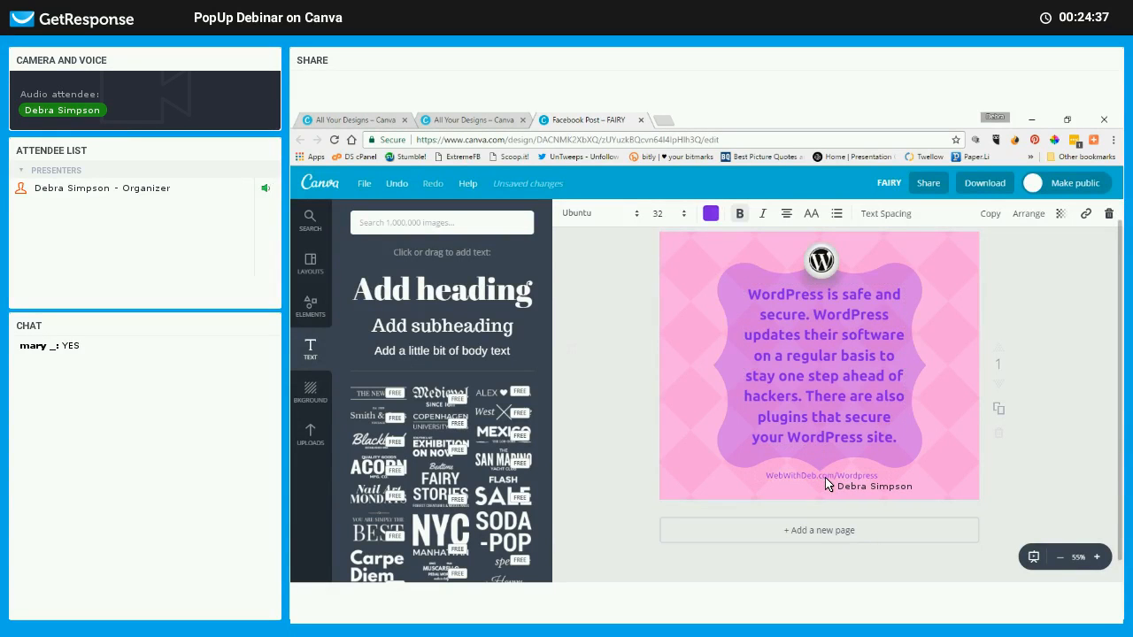
# Make the web address text bold and deselect it
pyautogui.click(827, 478)
pyautogui.click(828, 478)
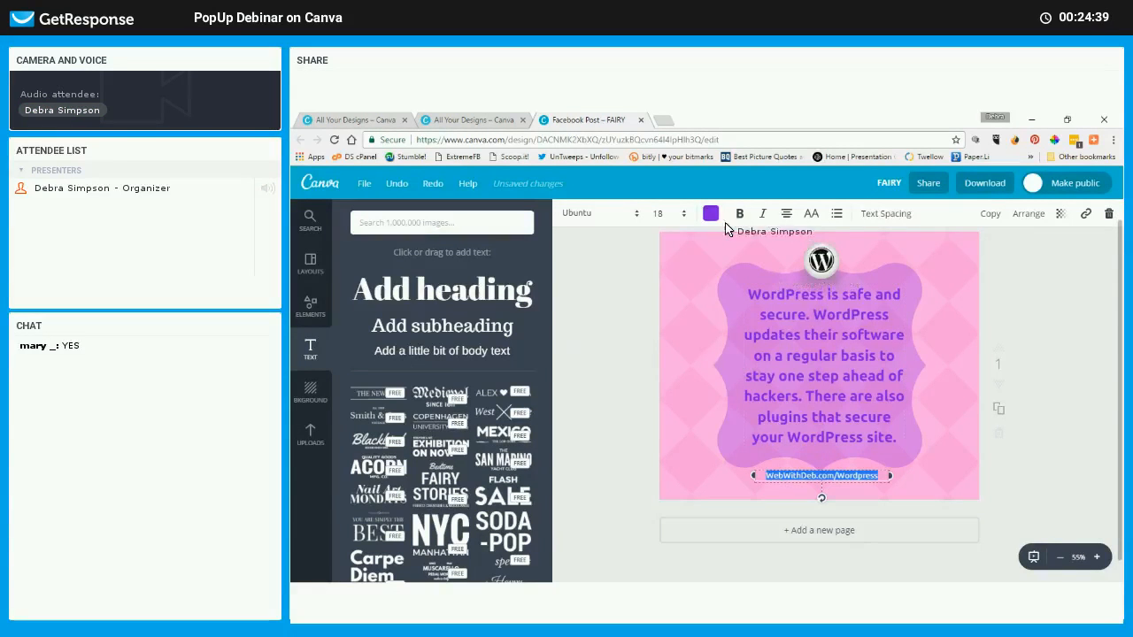
pyautogui.click(606, 412)
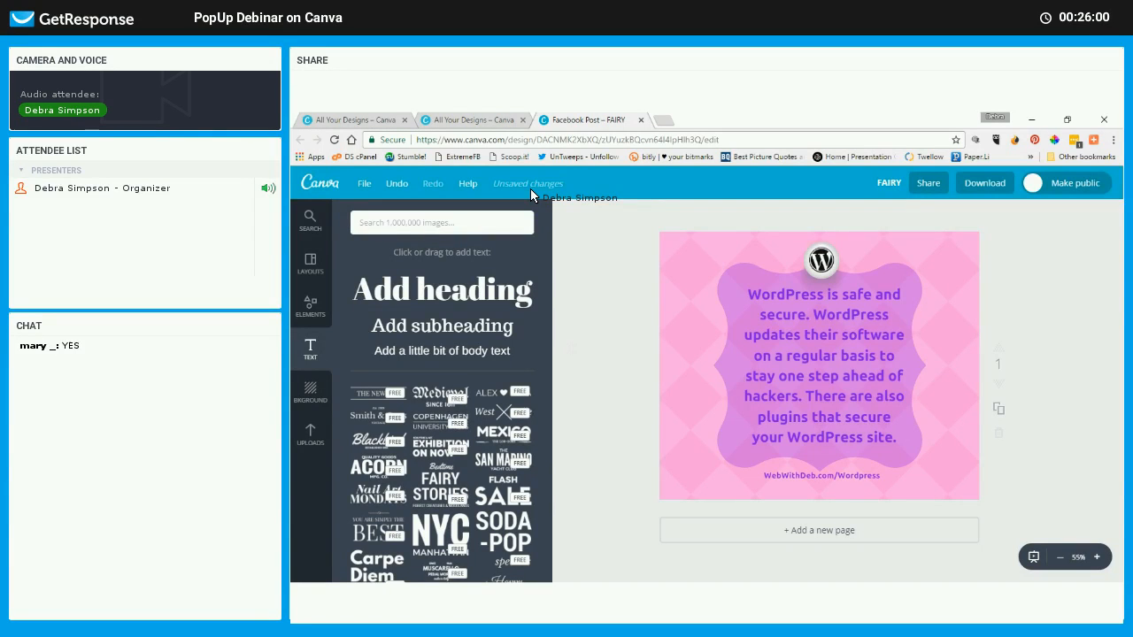
# Save the design and start its download with the file type set to JPG
pyautogui.click(366, 183)
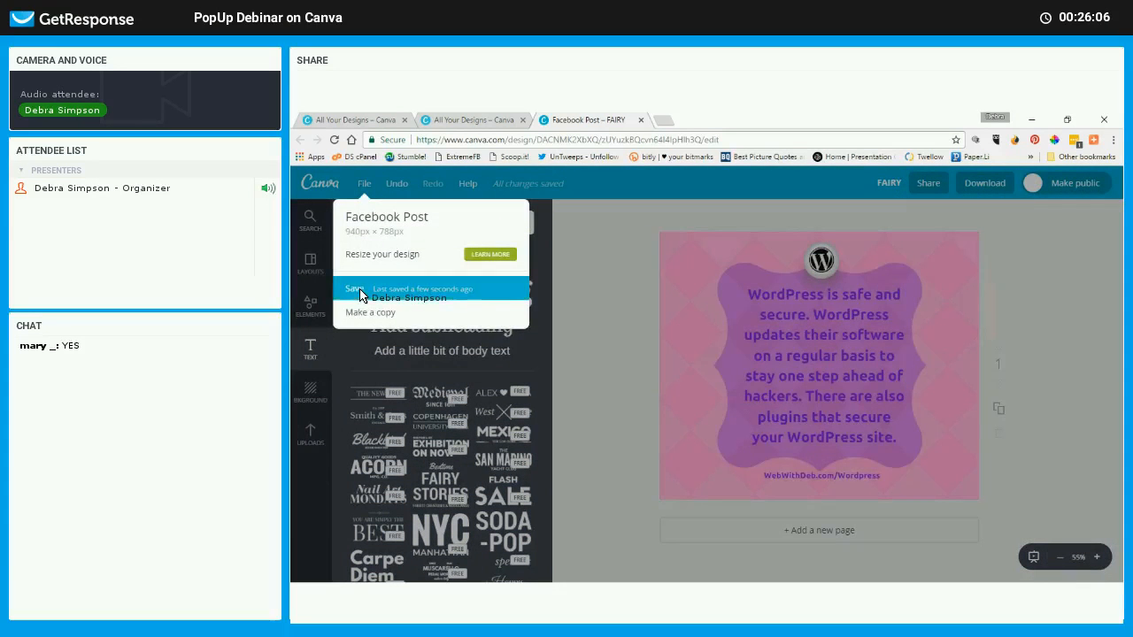
pyautogui.click(361, 291)
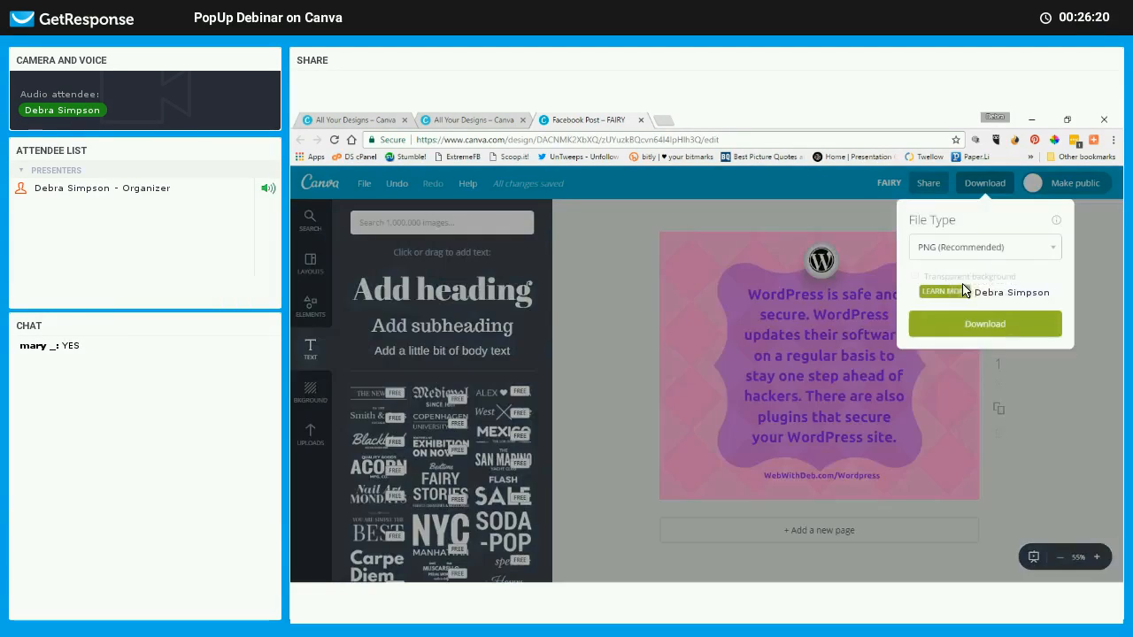
pyautogui.click(963, 254)
pyautogui.click(938, 266)
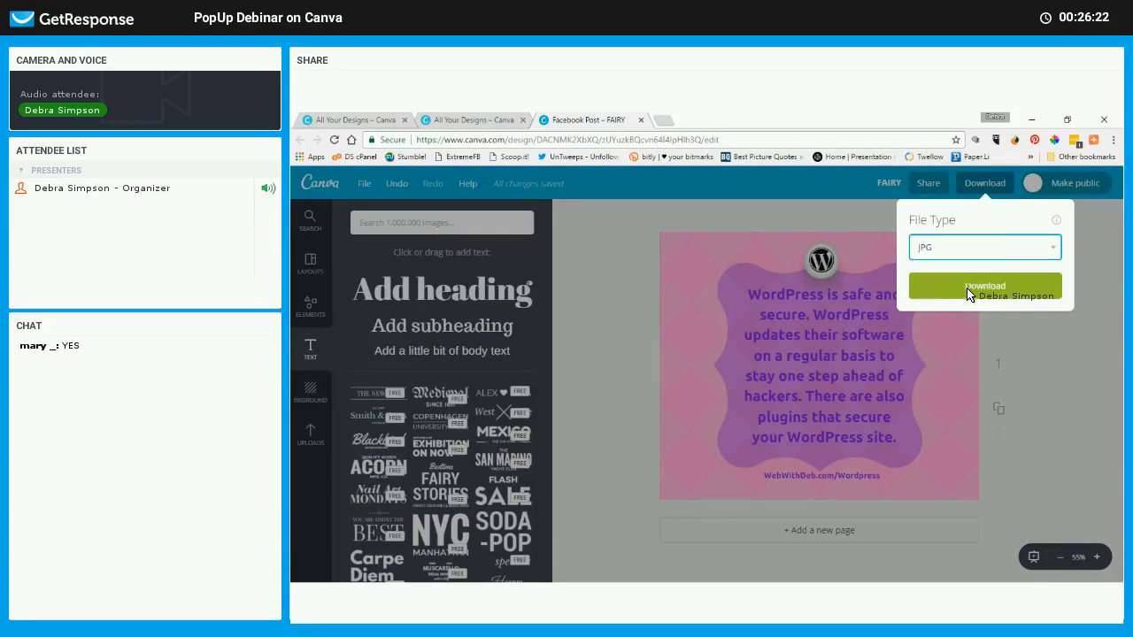
pyautogui.click(950, 296)
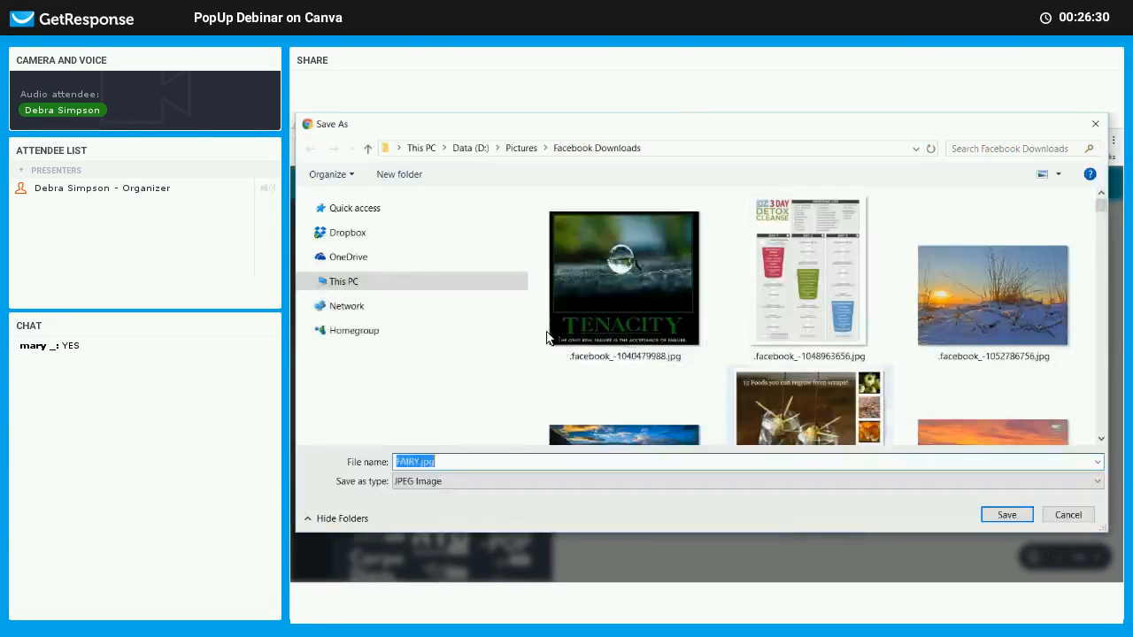
# Choose the Documents folder AA_Coaching Programs > A_Programs > WordPress > images > Social Media Shares as the download location
pyautogui.click(349, 317)
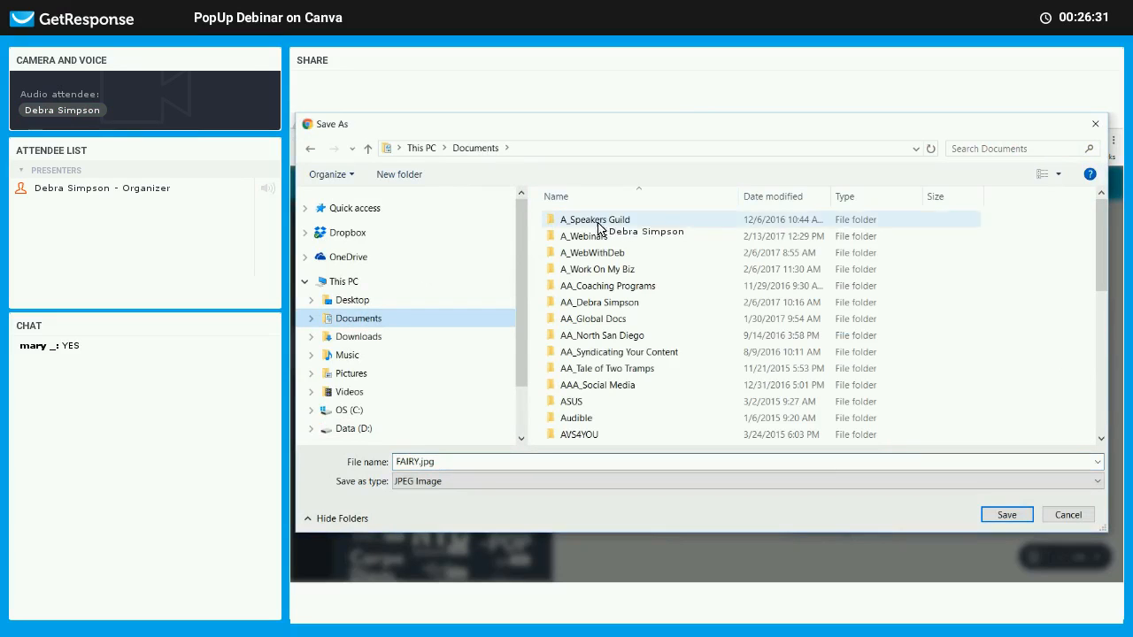
pyautogui.click(602, 285)
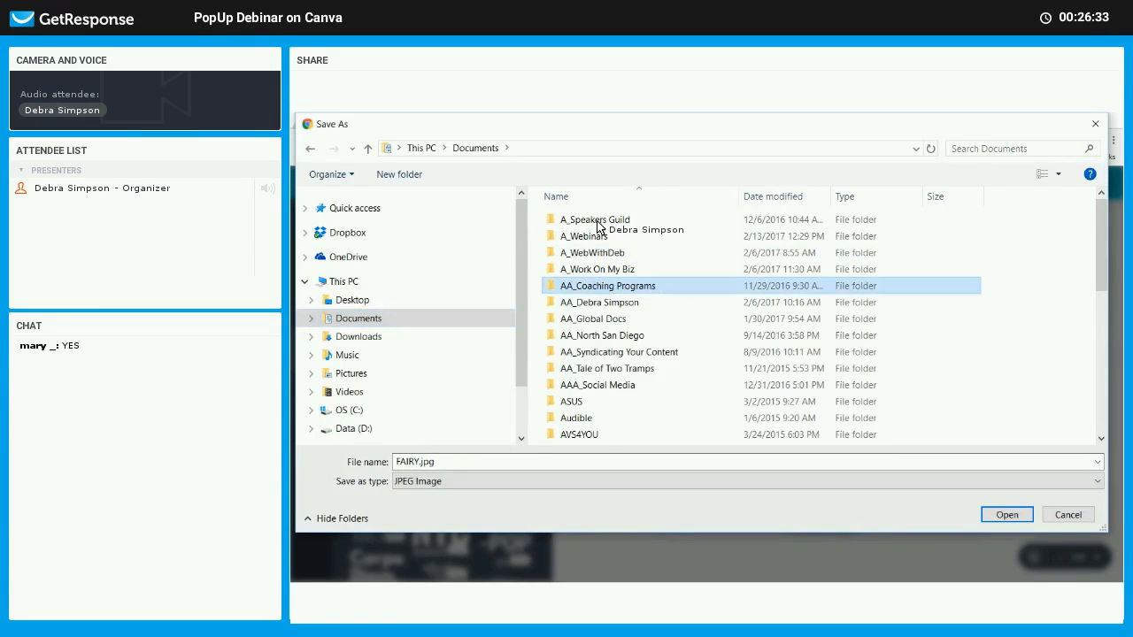
pyautogui.press('Return')
pyautogui.click(596, 221)
pyautogui.press('Return')
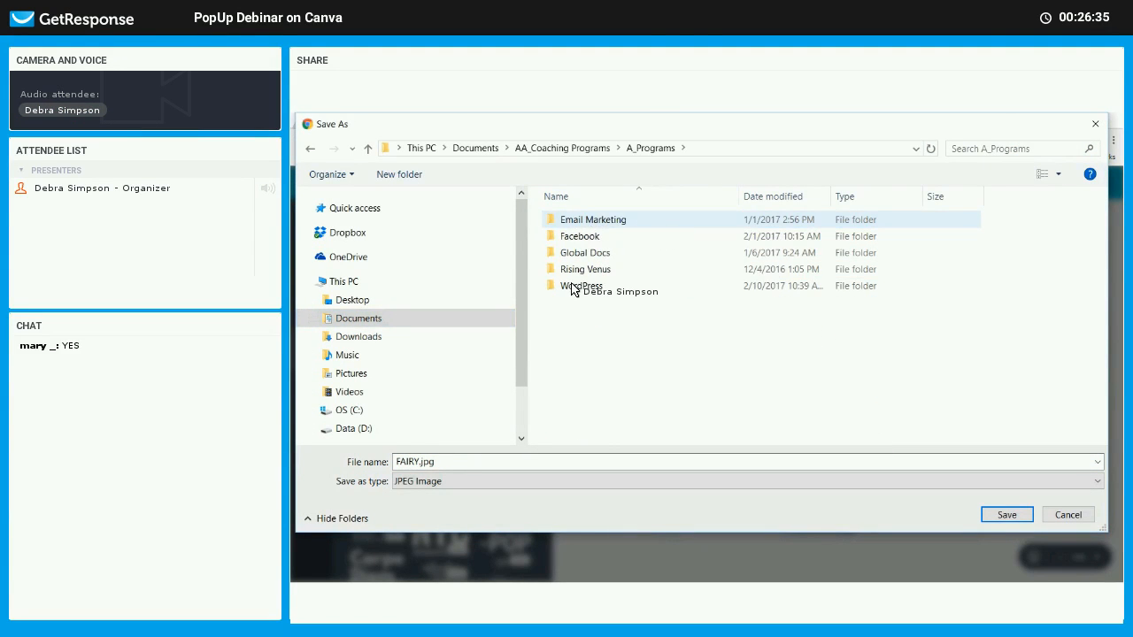
pyautogui.click(571, 287)
pyautogui.press('Return')
pyautogui.click(591, 238)
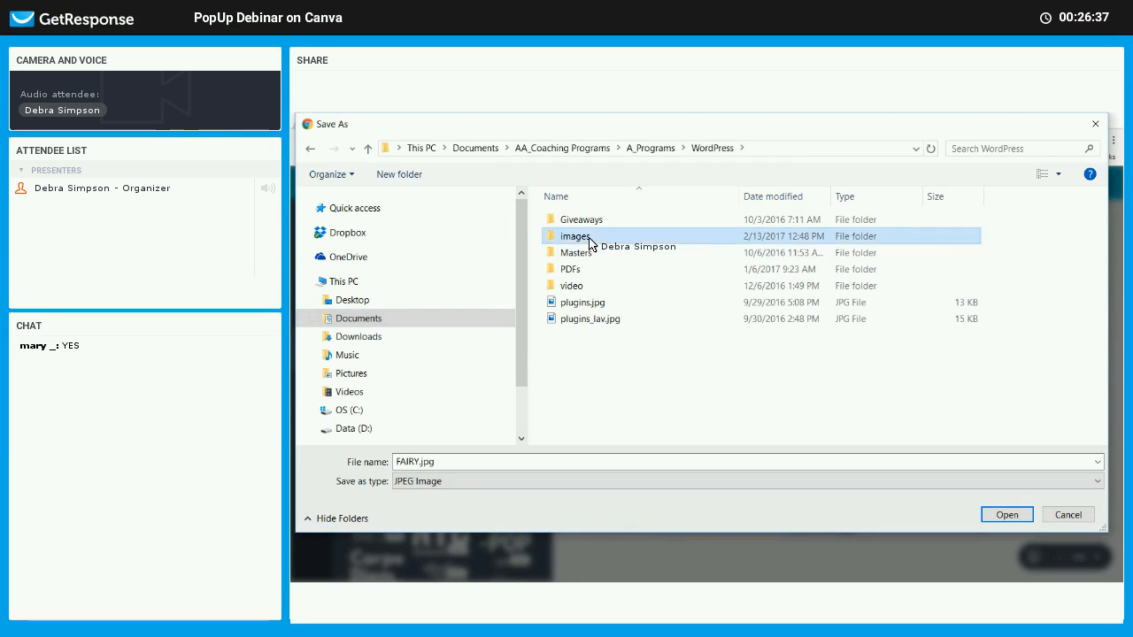
pyautogui.press('Return')
pyautogui.click(588, 237)
pyautogui.press('Return')
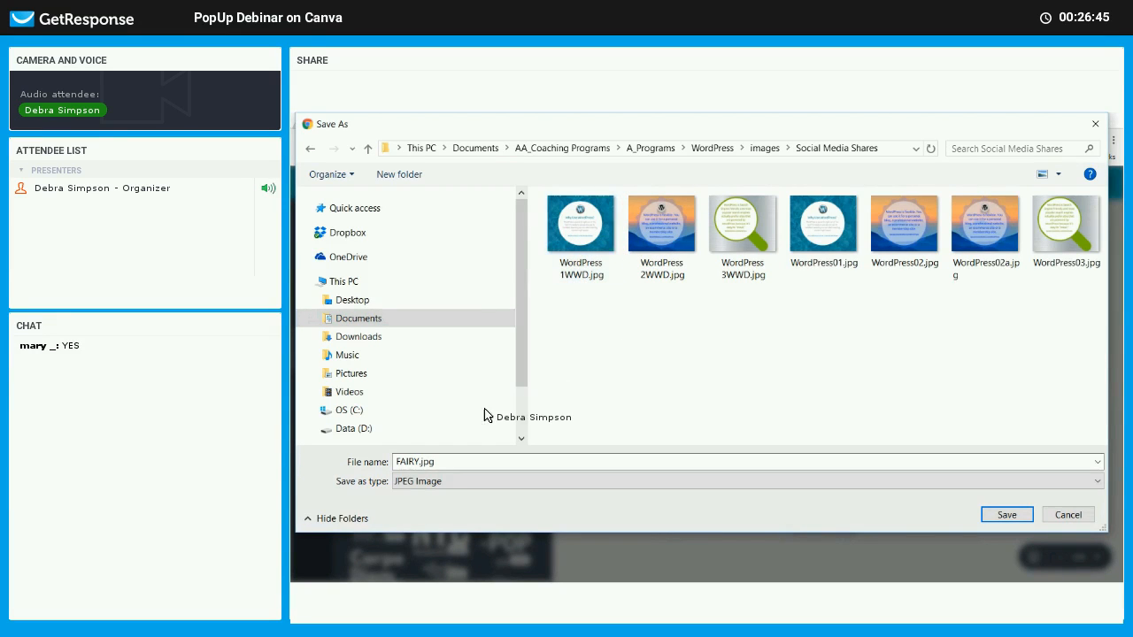
# Save the download as WordPress 4WWD.jpg, reusing the existing WordPress 3WWD.jpg name, and dismiss the download message
pyautogui.click(735, 224)
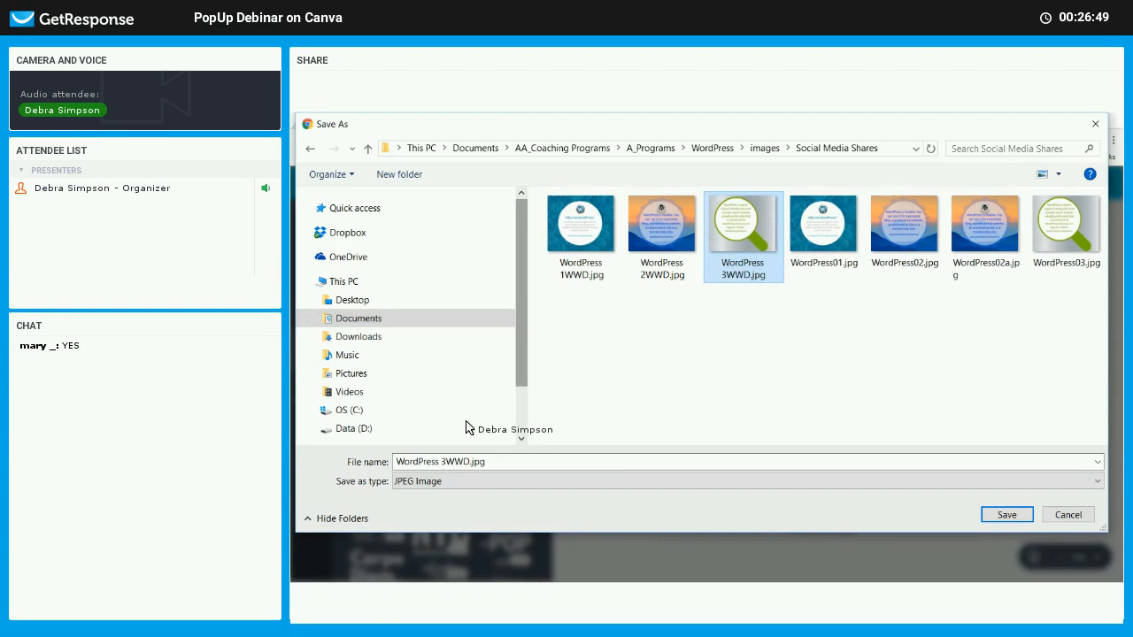
pyautogui.click(444, 461)
pyautogui.hotkey('ctrl', 'a')
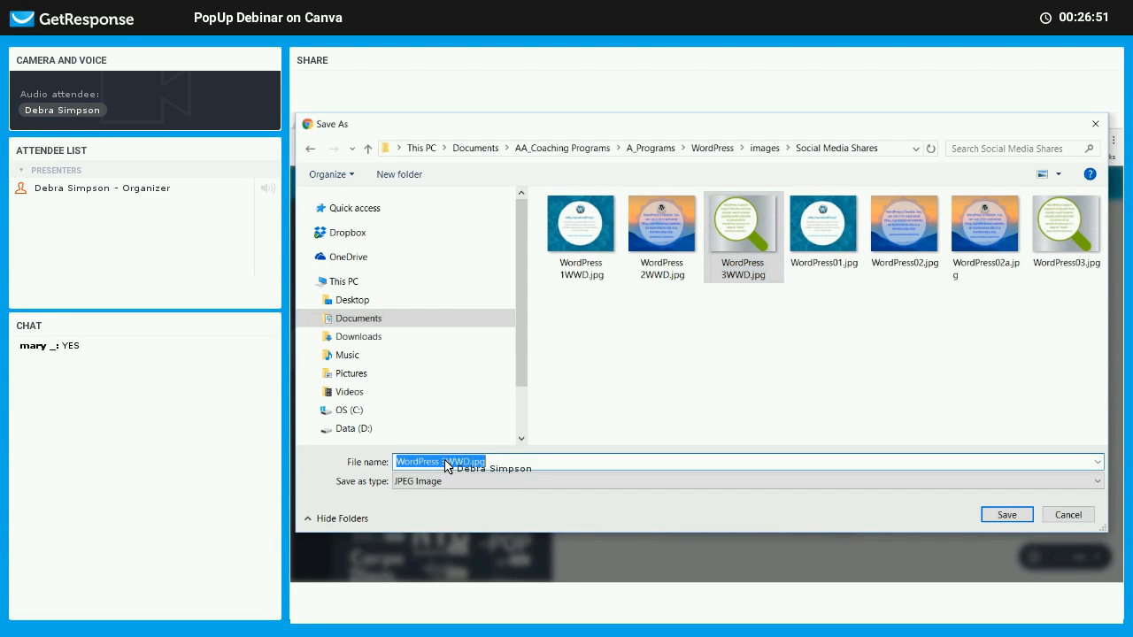
pyautogui.click(443, 462)
pyautogui.write('4')
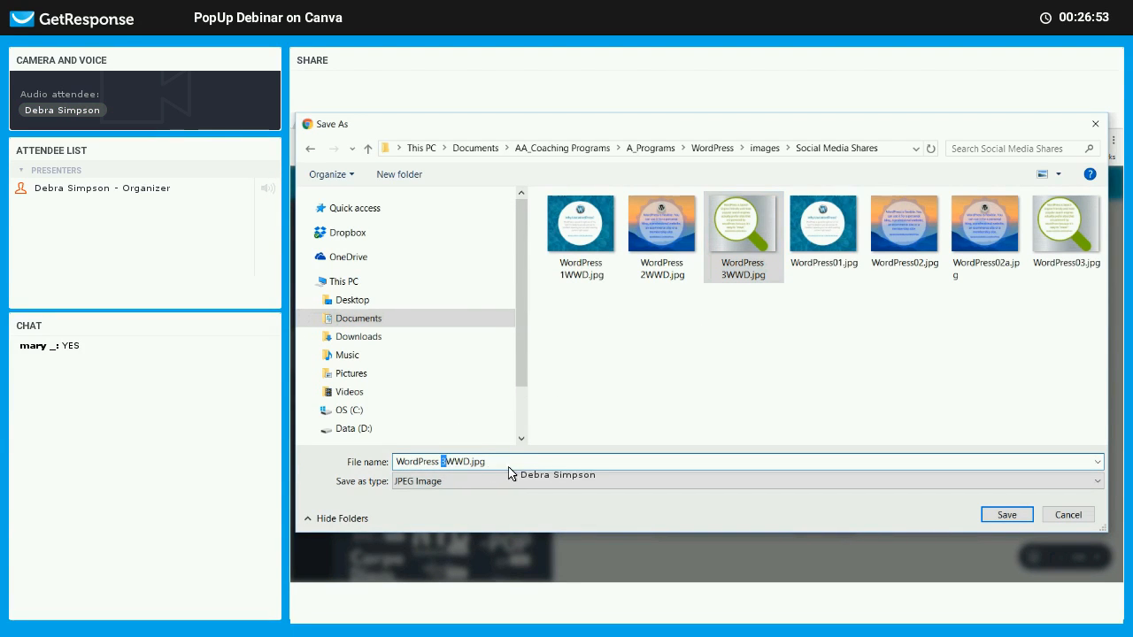
pyautogui.press('End')
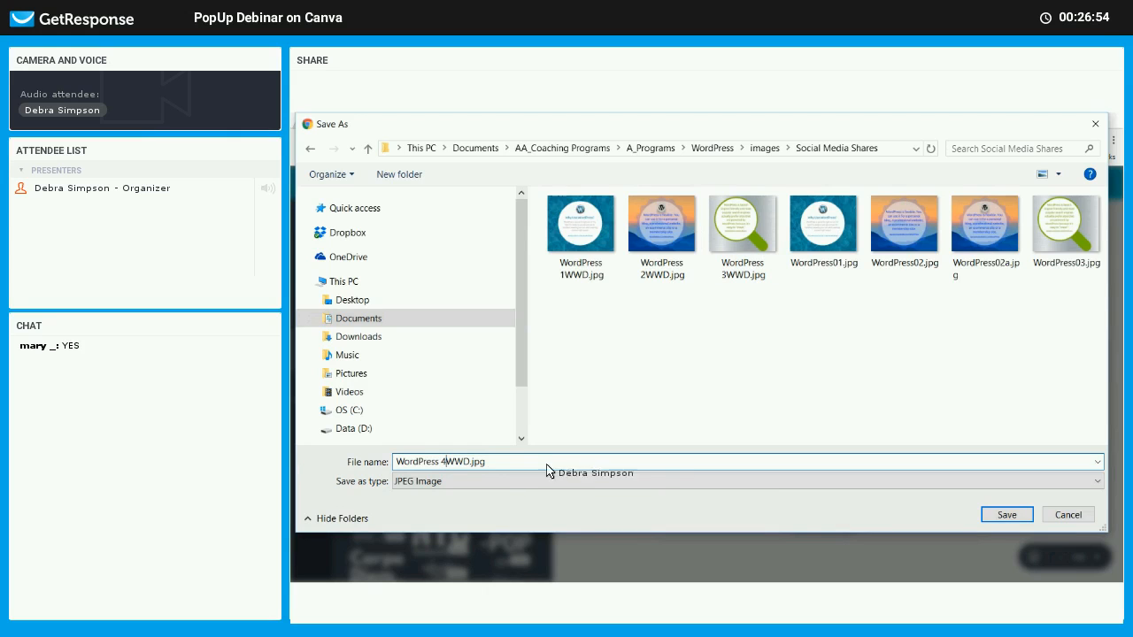
pyautogui.click(1005, 516)
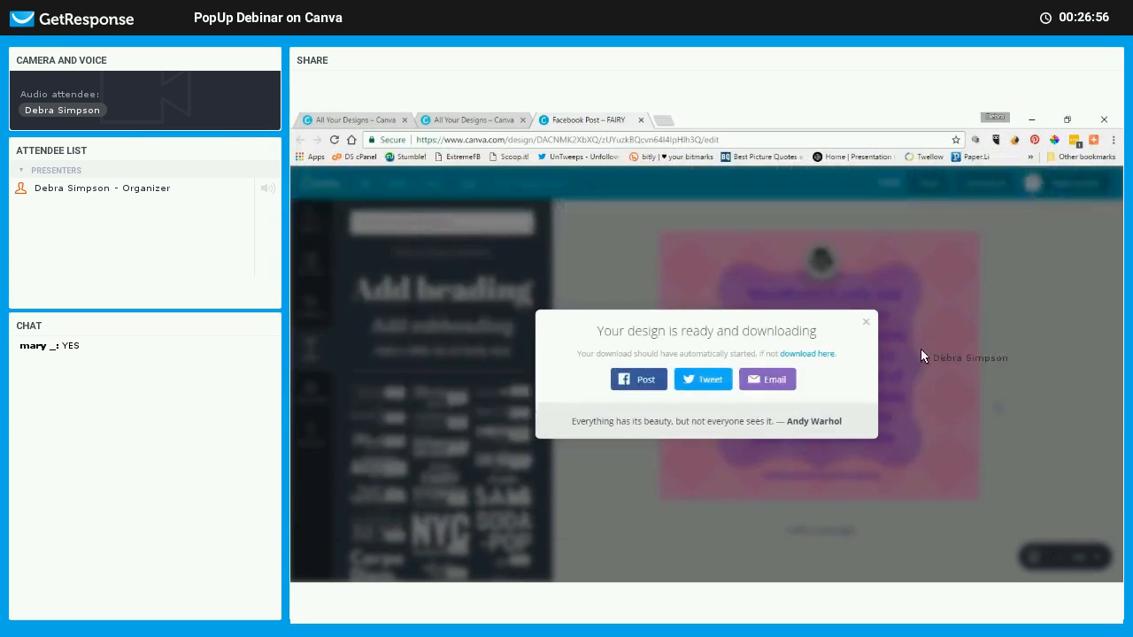
pyautogui.click(867, 321)
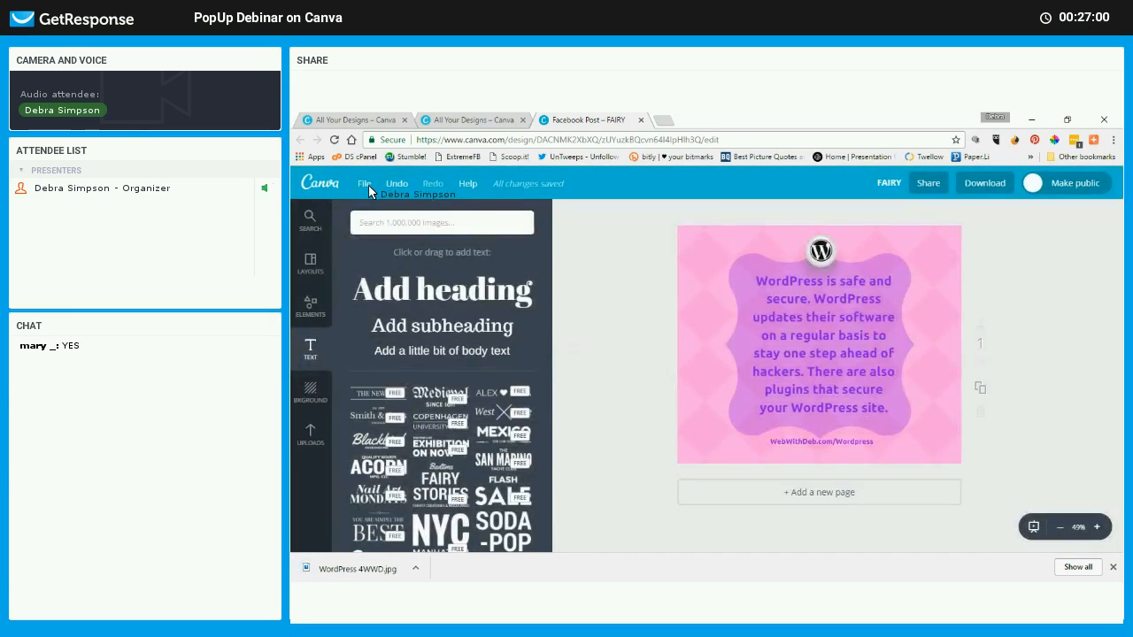
# Return to the list of all designs and copy the title of the WordPress 3WWD design
pyautogui.click(364, 185)
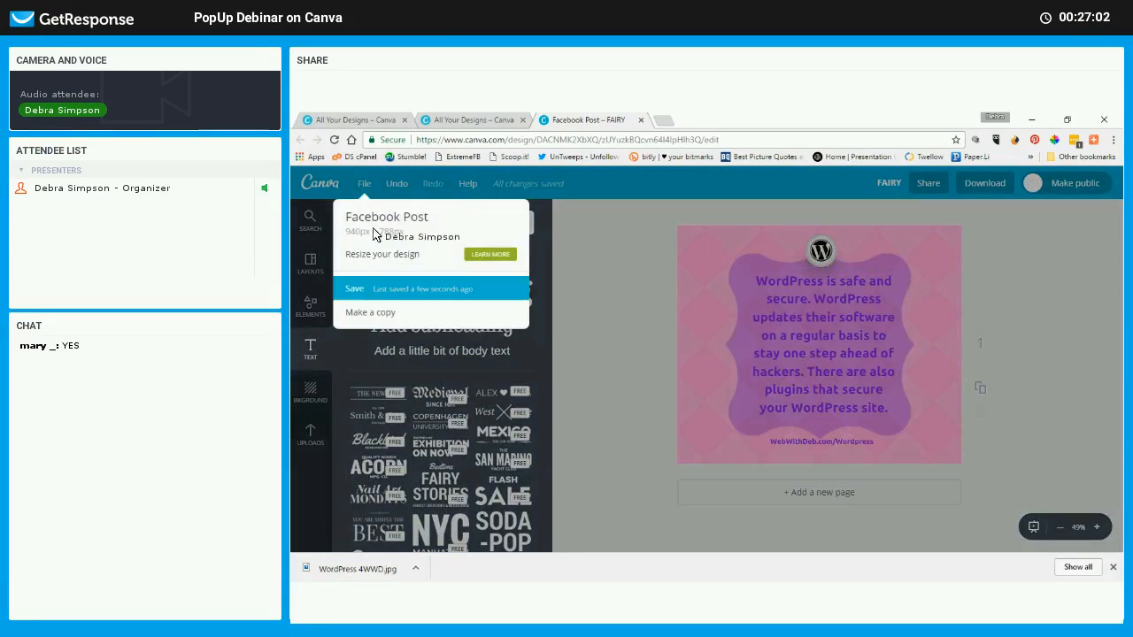
pyautogui.click(319, 186)
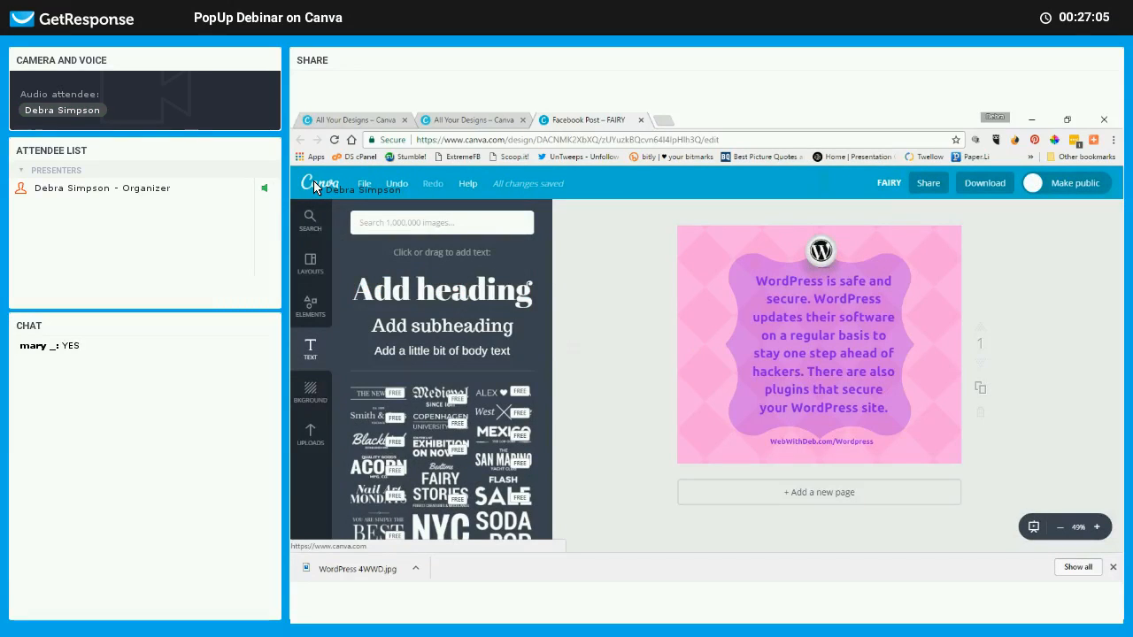
pyautogui.click(313, 181)
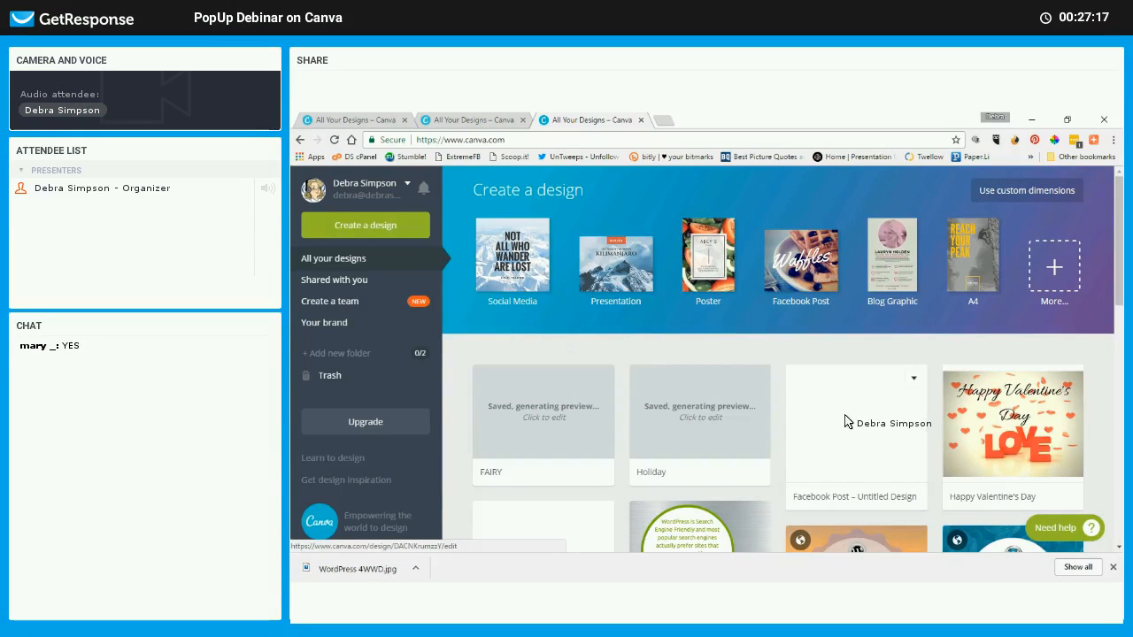
pyautogui.scroll(-2, 845, 421)
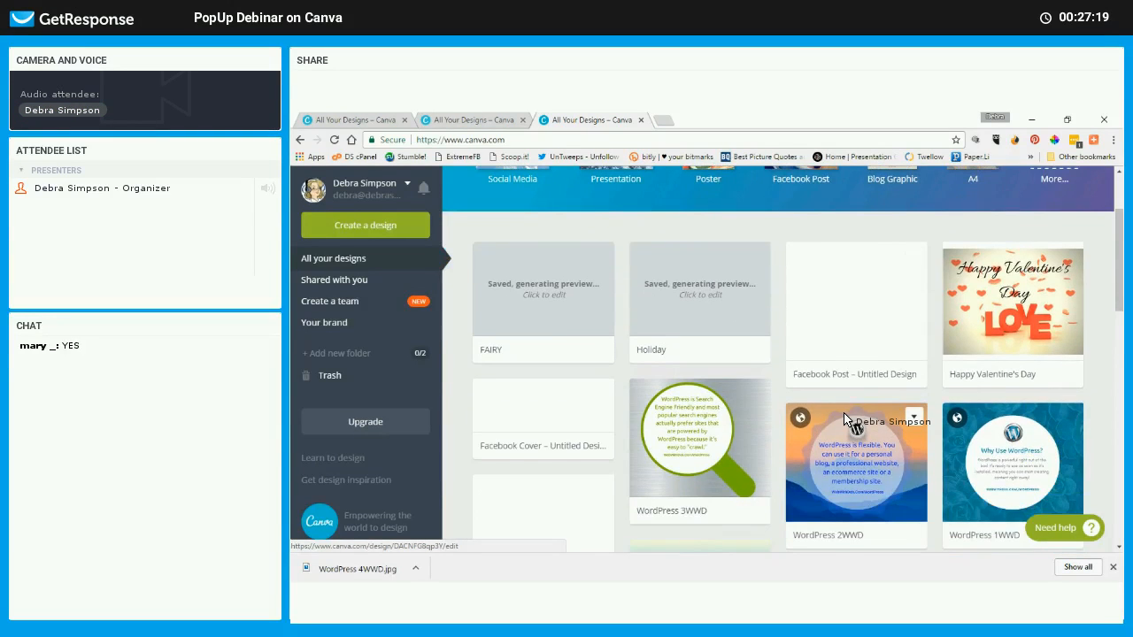
pyautogui.scroll(-1, 841, 423)
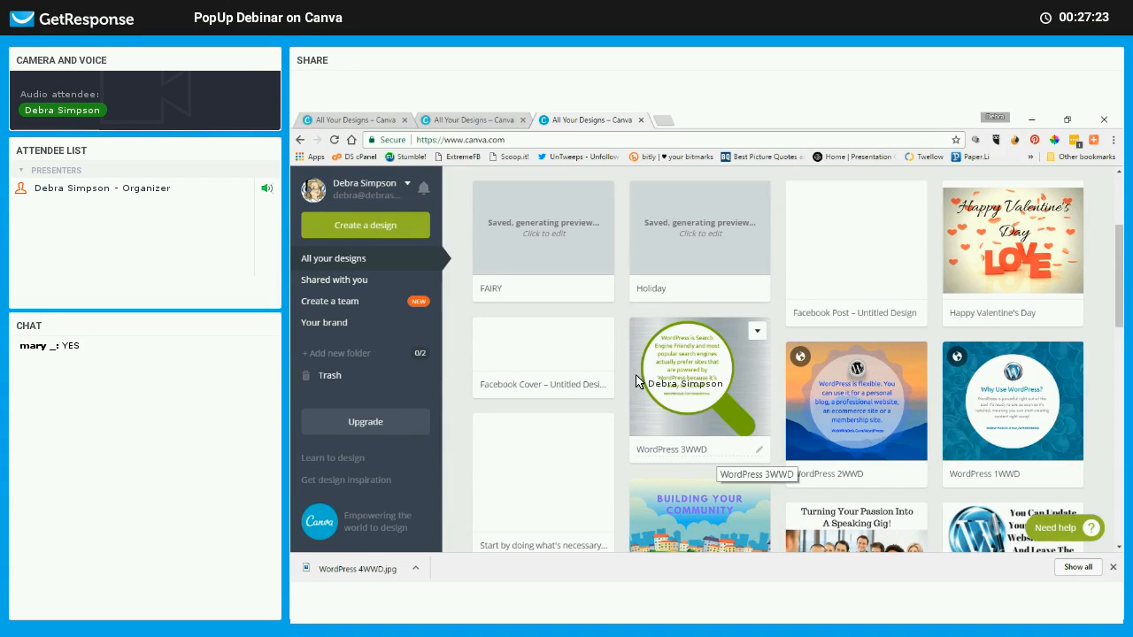
pyautogui.click(731, 451)
pyautogui.hotkey('ctrl', 'c')
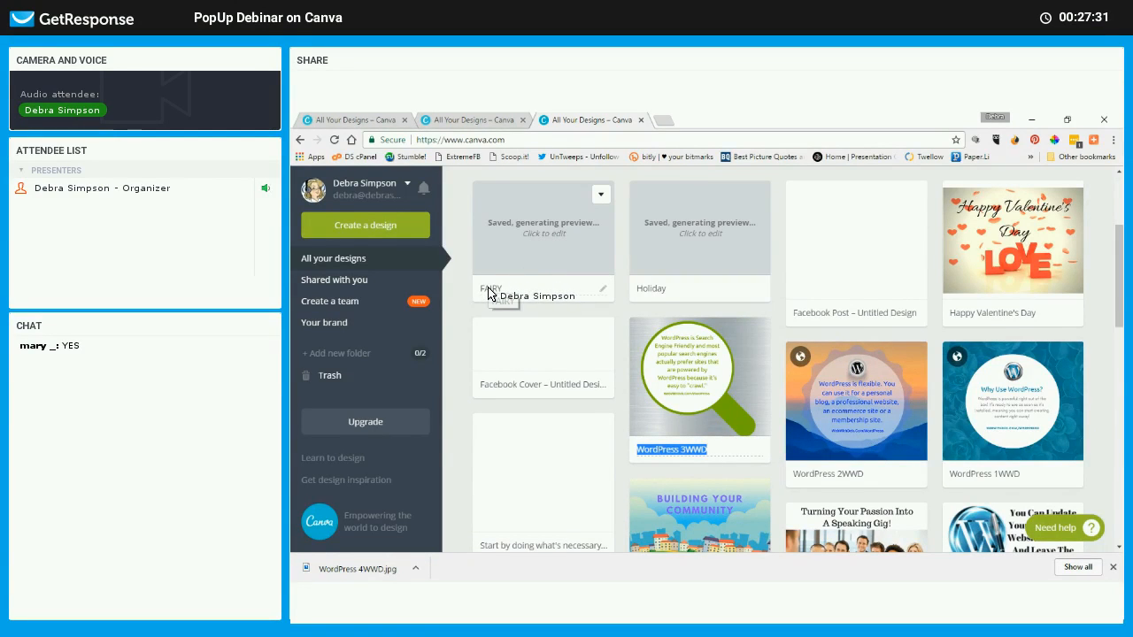
# Open the FAIRY design and change its title to WordPress4WWD, starting from the copied title
pyautogui.click(557, 229)
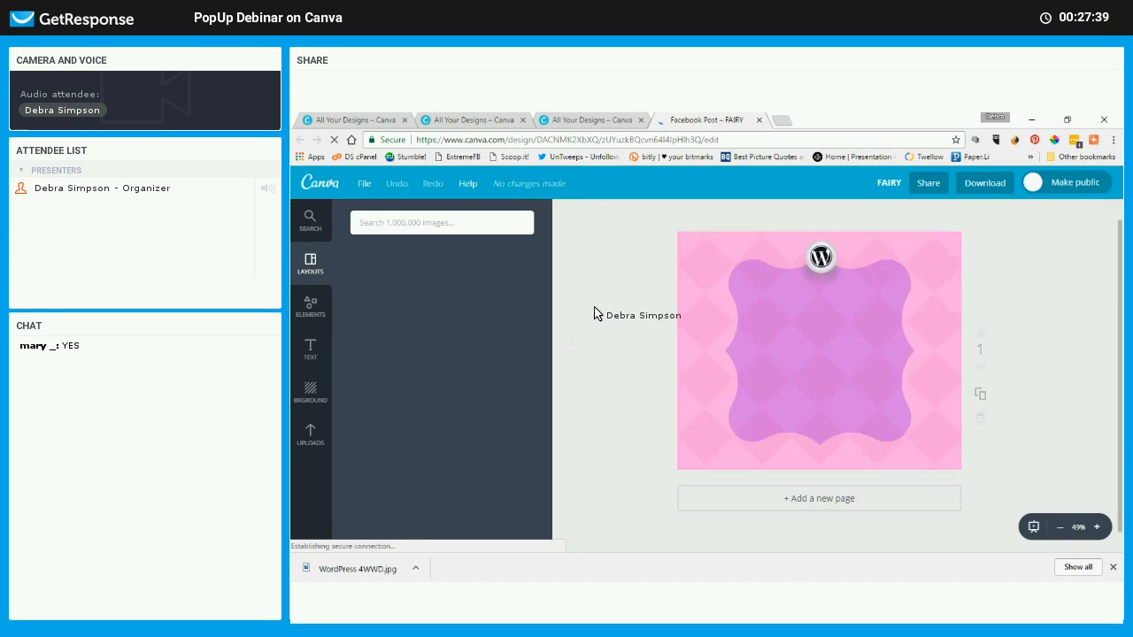
pyautogui.click(890, 186)
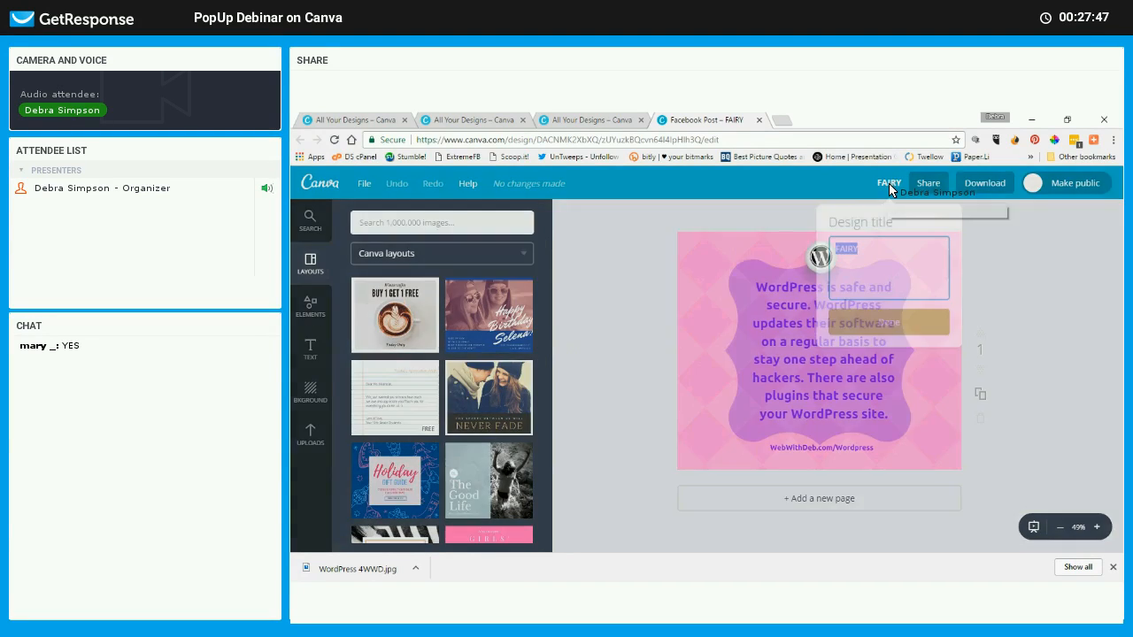
pyautogui.hotkey('ctrl', 'v')
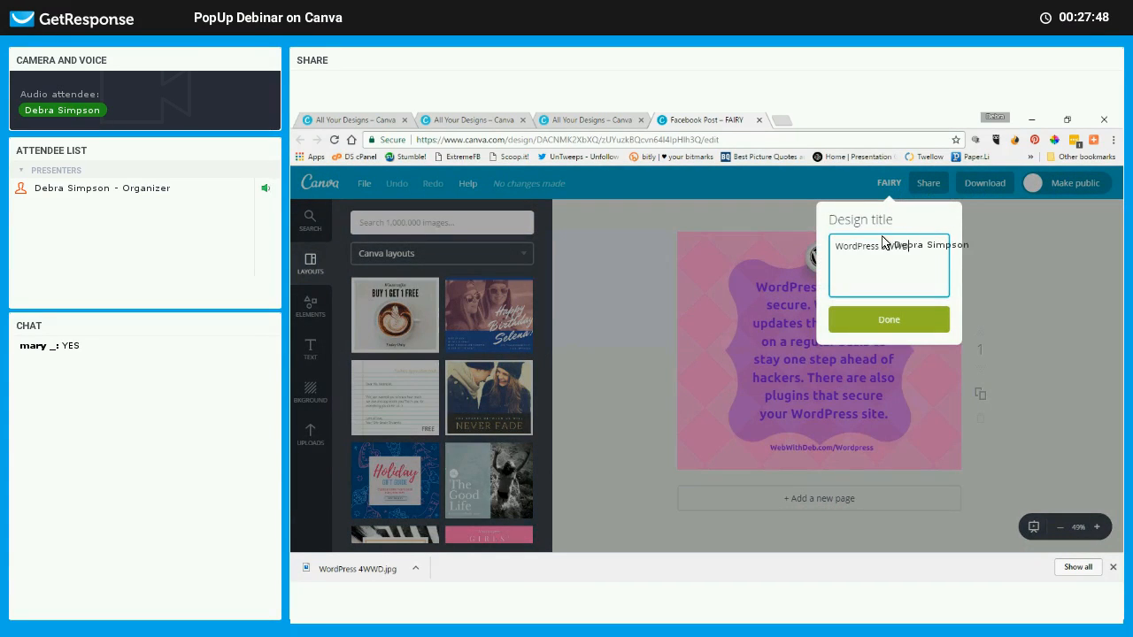
pyautogui.moveTo(887, 247); pyautogui.dragTo(883, 247)
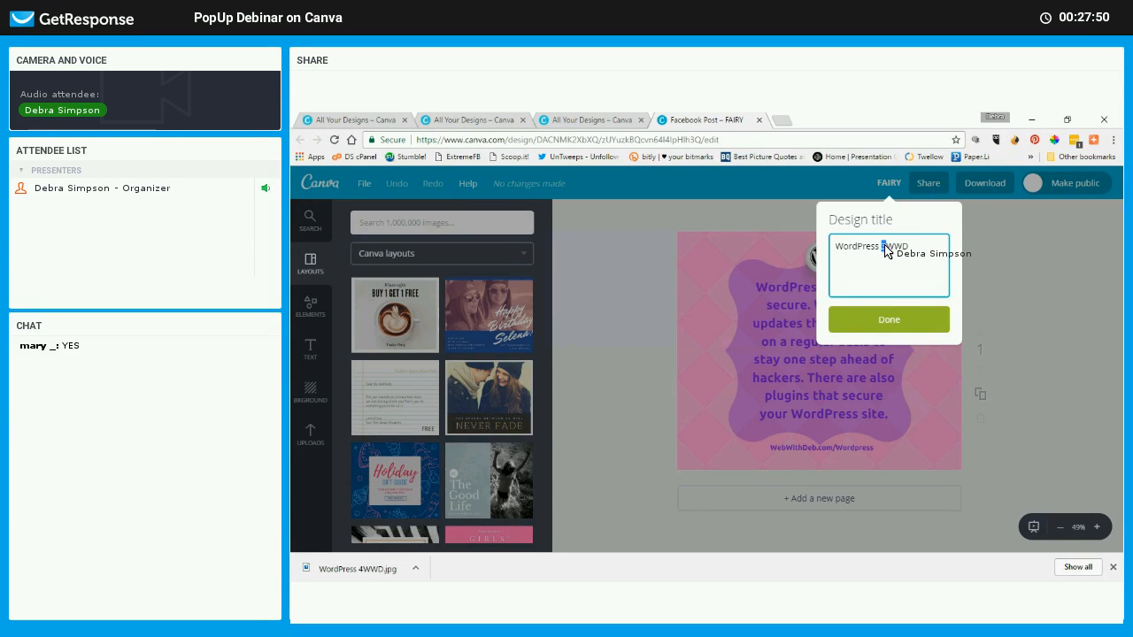
pyautogui.write('4')
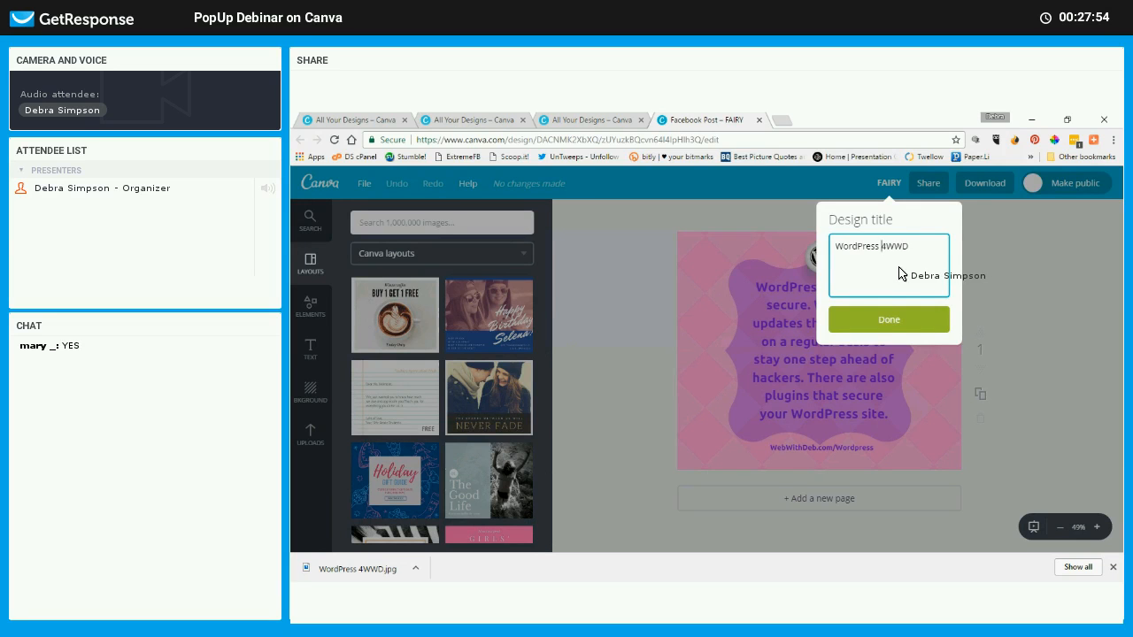
pyautogui.press('BackSpace')
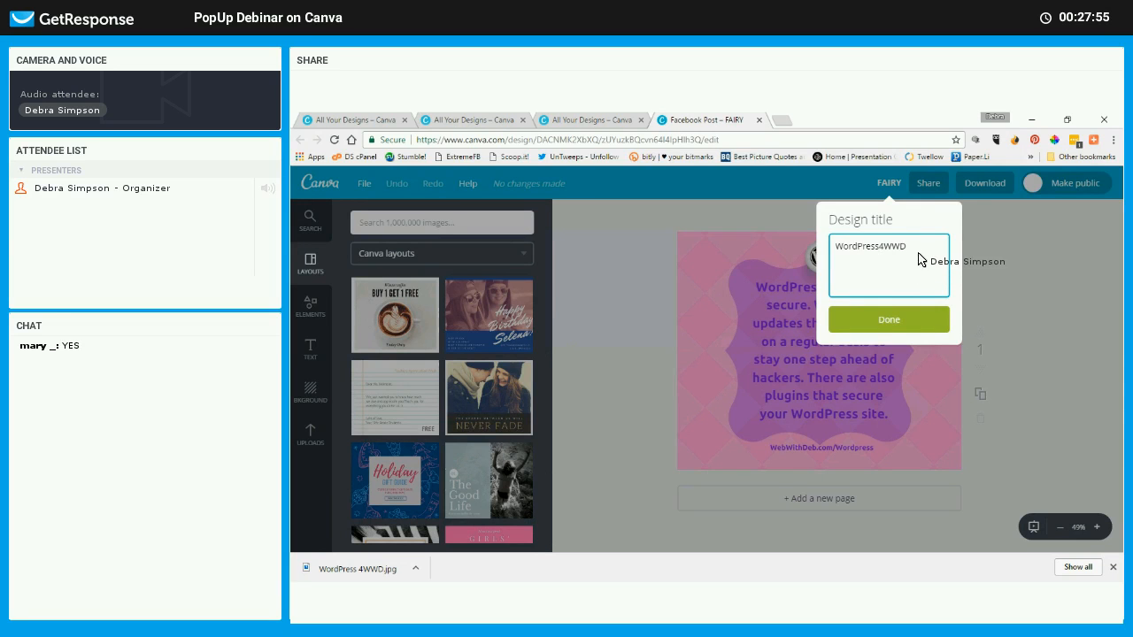
pyautogui.click(886, 324)
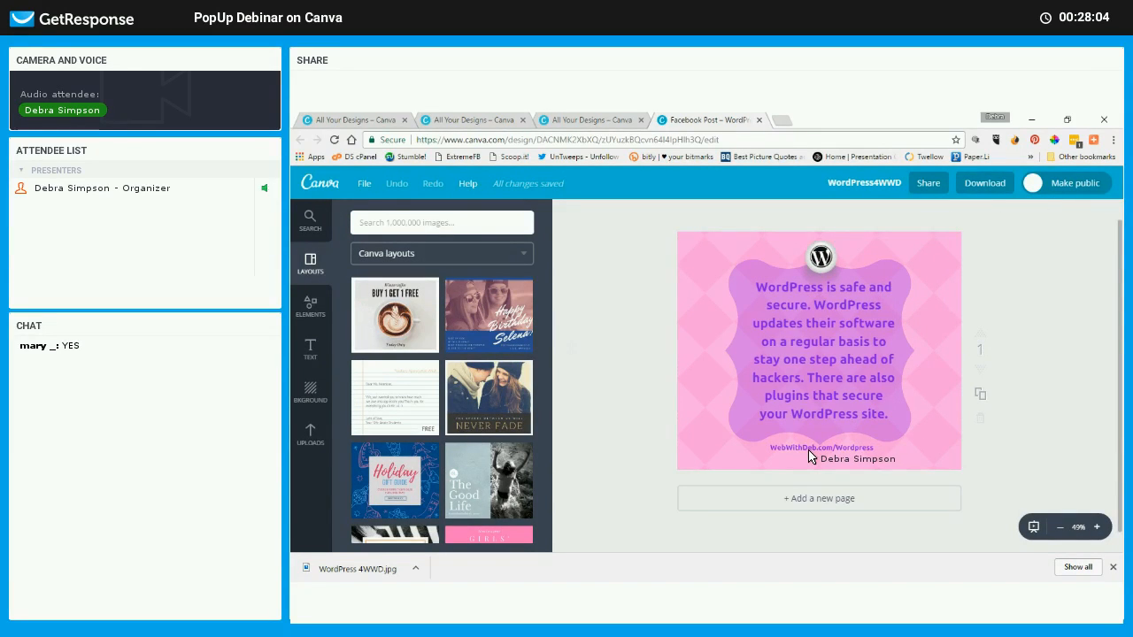
# Change the web address under the label to SpeakersGuildUSA.com/Wordpress and widen its text box to fit one line
pyautogui.click(815, 449)
pyautogui.moveTo(806, 450); pyautogui.dragTo(772, 449)
pyautogui.write('Speaker')
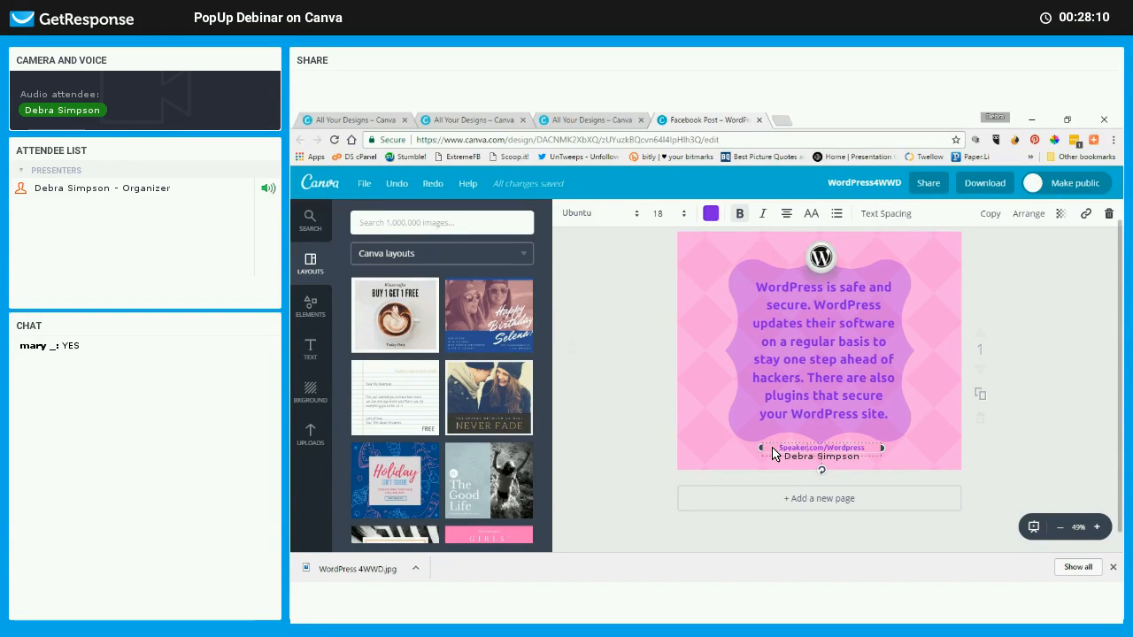
pyautogui.write('sGuildUSA')
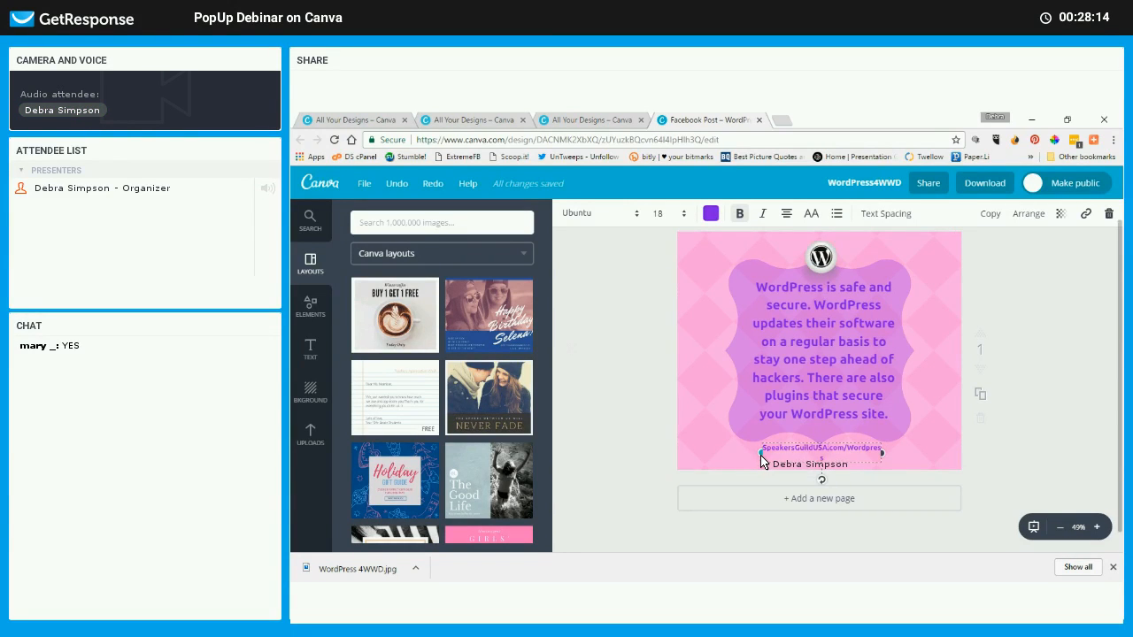
pyautogui.moveTo(750, 461); pyautogui.dragTo(898, 461)
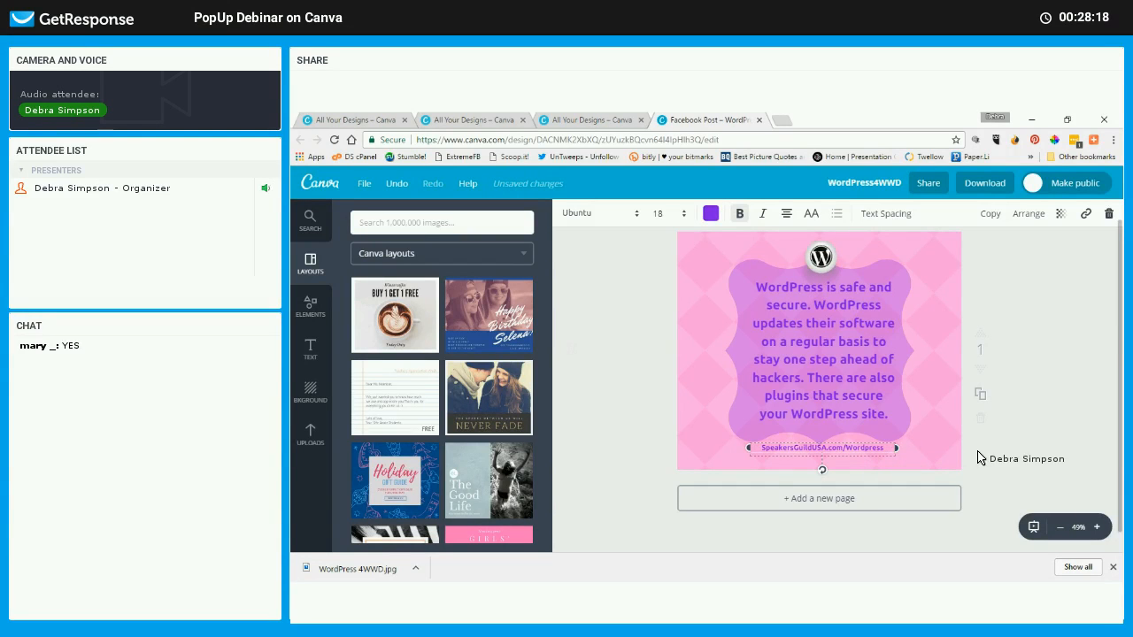
pyautogui.click(613, 381)
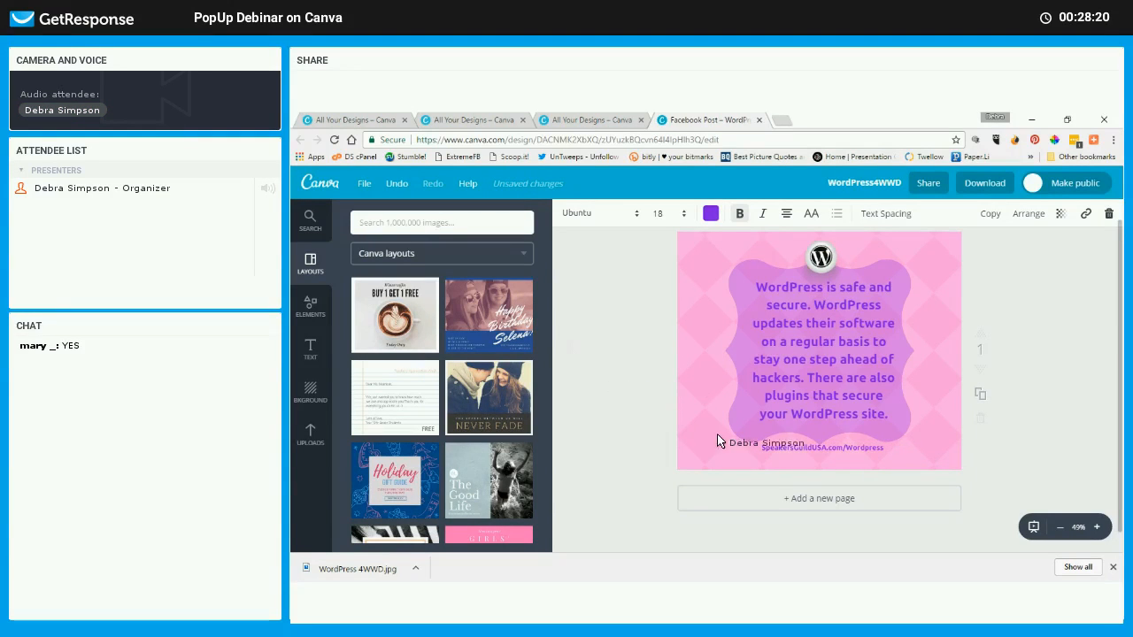
# Nudge the web address text three steps down from the label and deselect it
pyautogui.click(825, 452)
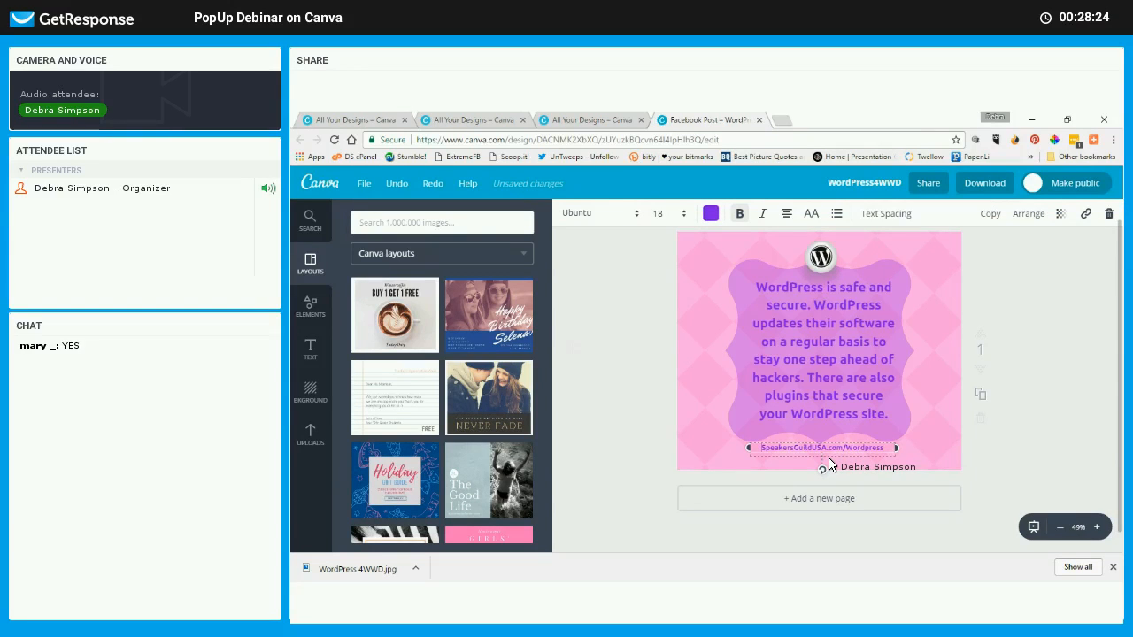
pyautogui.press('Down')
pyautogui.press('Down')
pyautogui.press('Down')
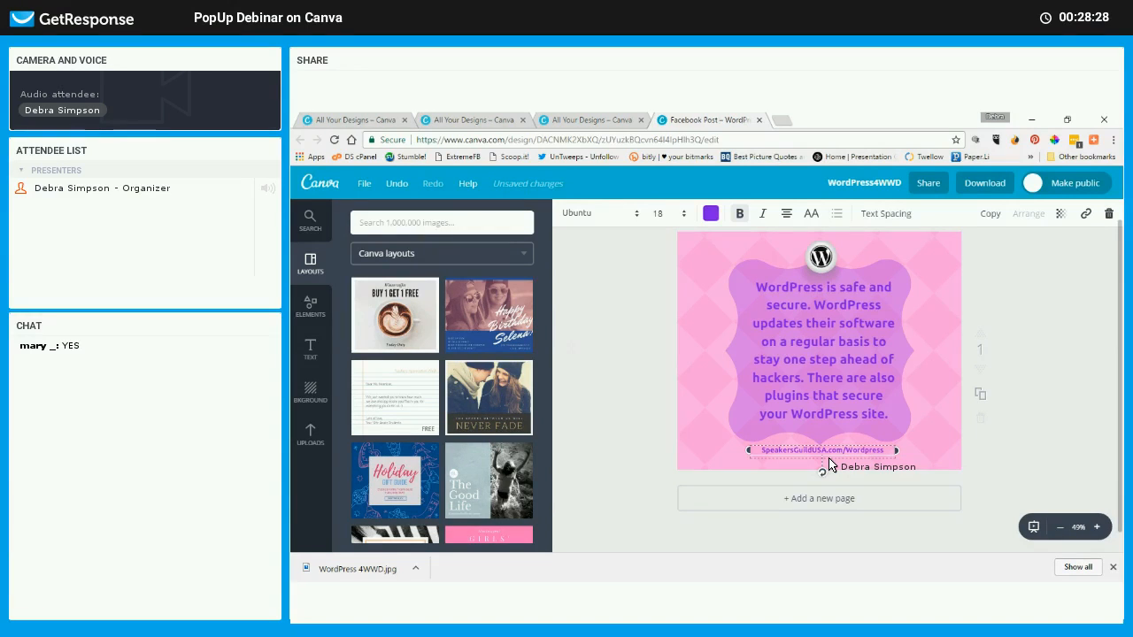
pyautogui.click(626, 318)
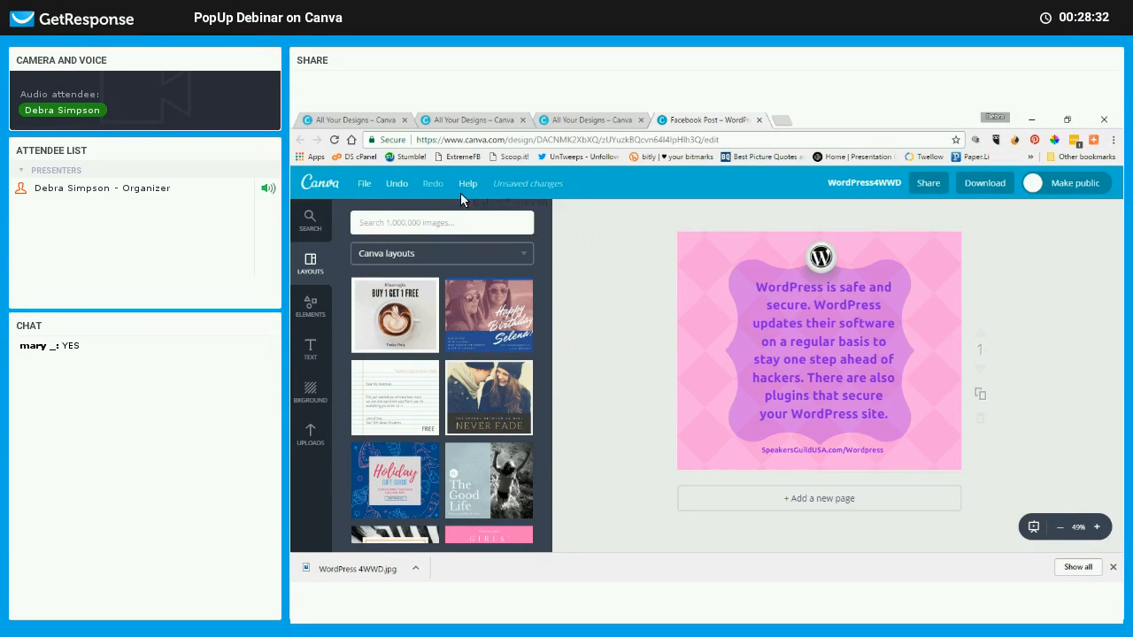
# Change the design's title to WordPress4
pyautogui.click(363, 183)
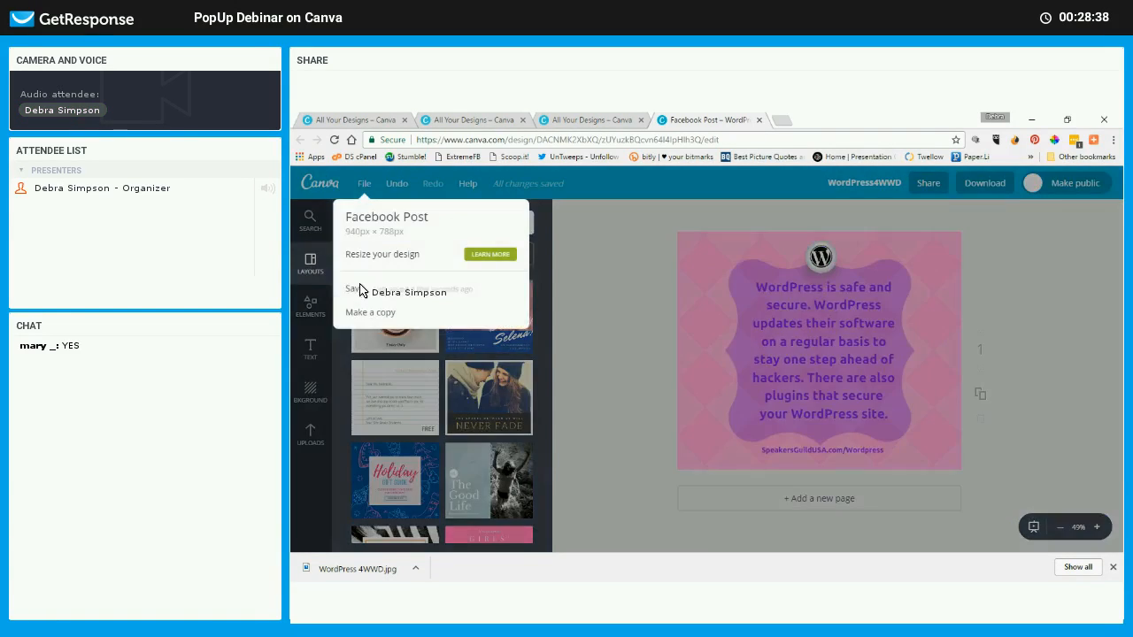
pyautogui.click(500, 331)
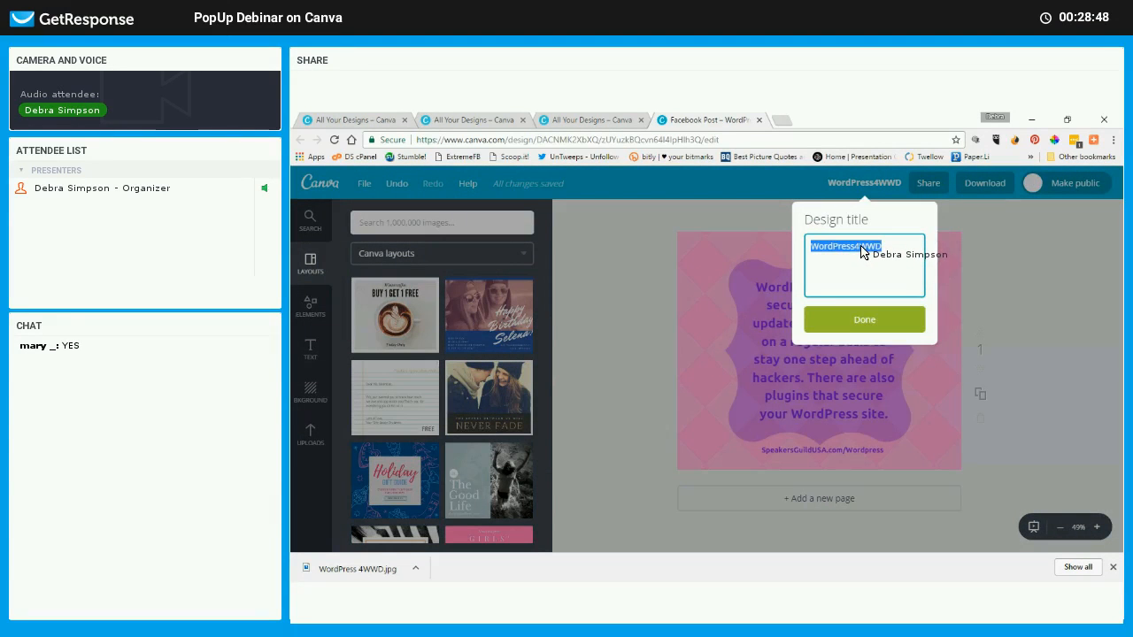
pyautogui.click(882, 251)
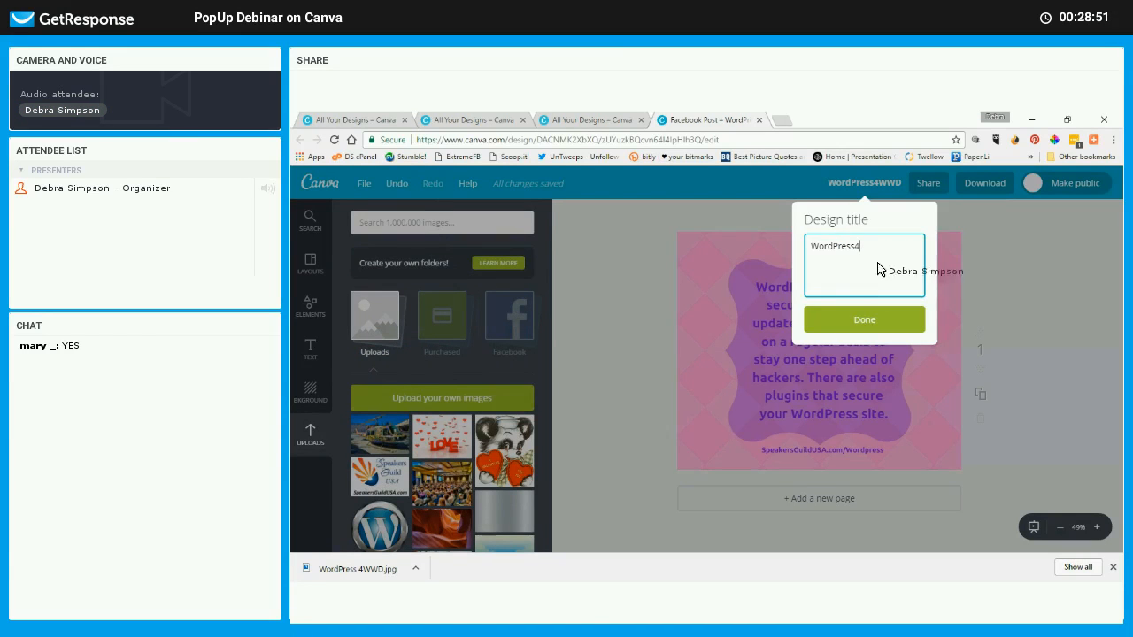
pyautogui.click(859, 321)
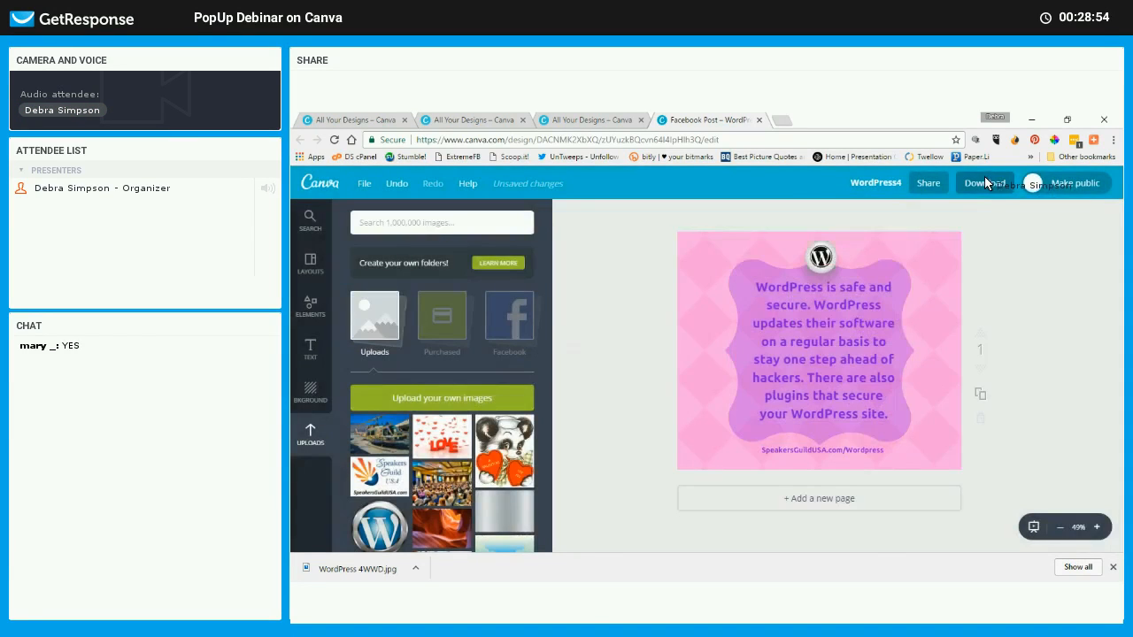
# Download the design as a JPG named WordPress04.jpg into the Social Media Shares folder and dismiss the download message
pyautogui.click(985, 184)
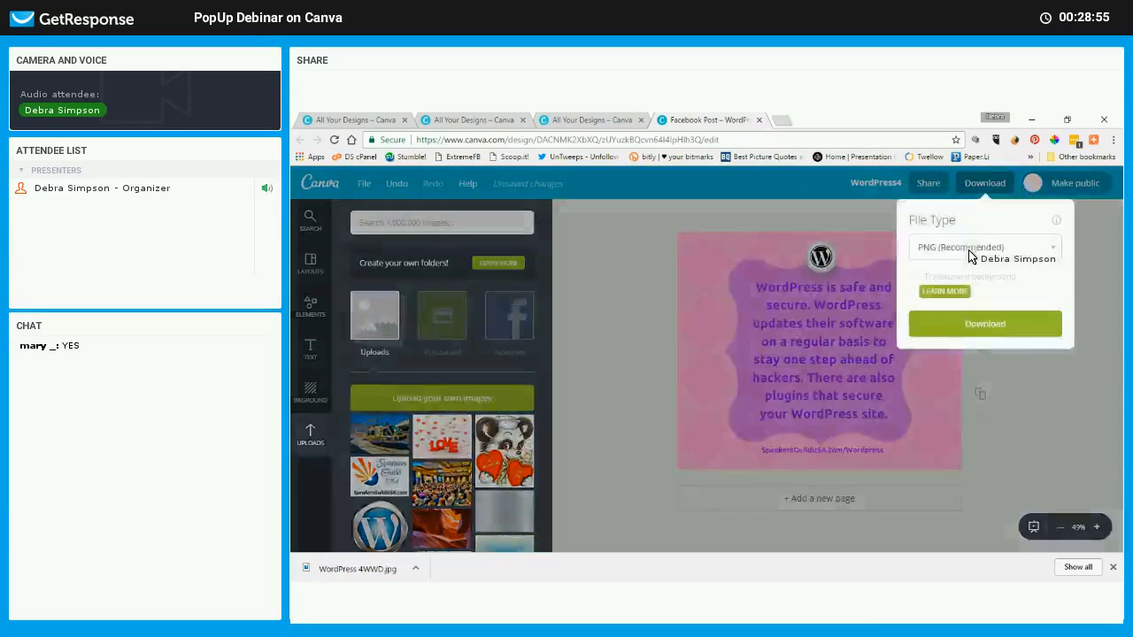
pyautogui.click(973, 251)
pyautogui.click(938, 266)
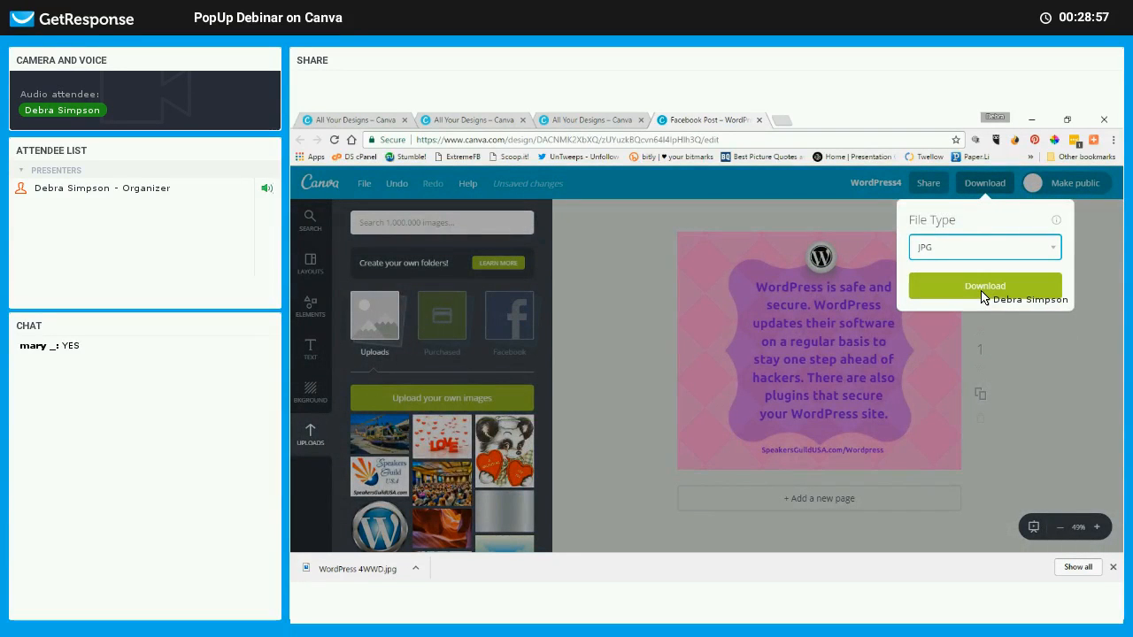
pyautogui.click(981, 292)
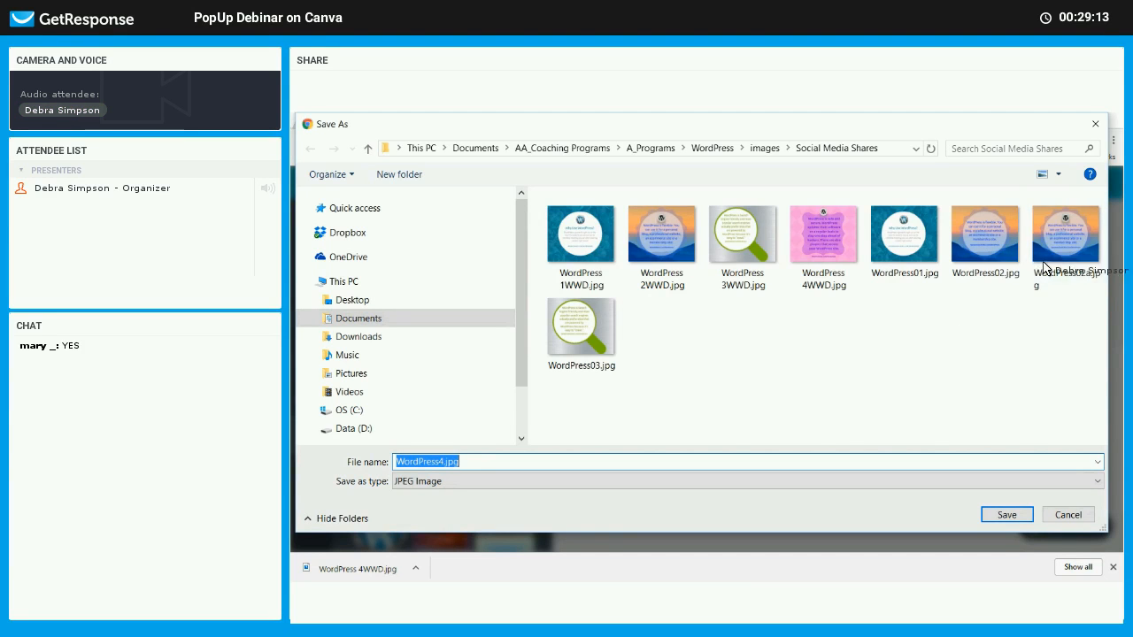
pyautogui.click(440, 464)
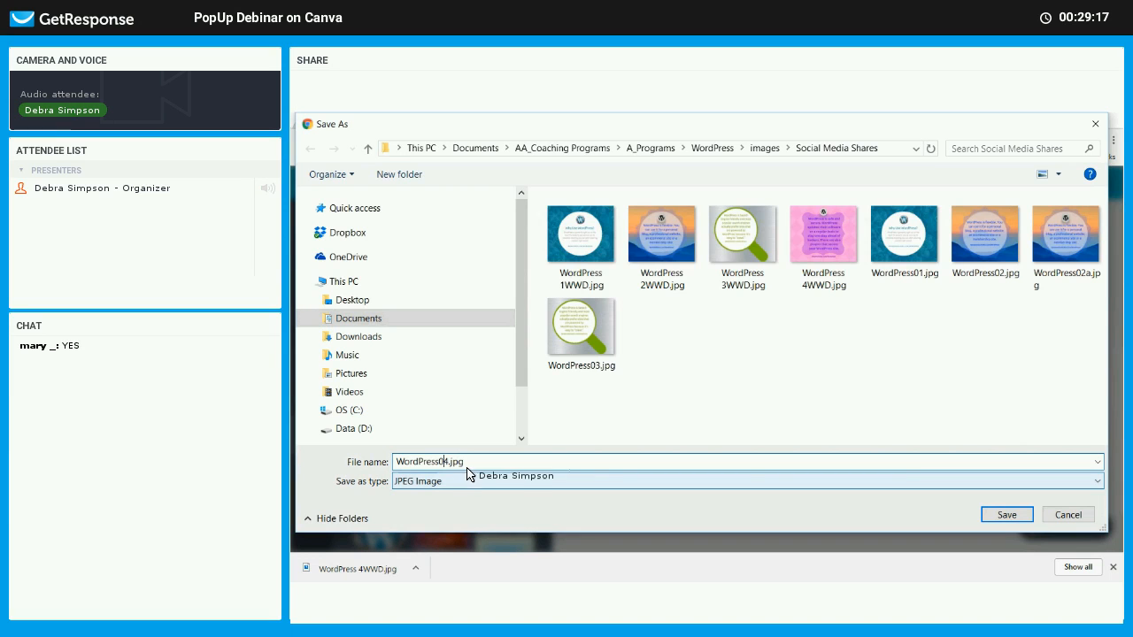
pyautogui.click(1006, 517)
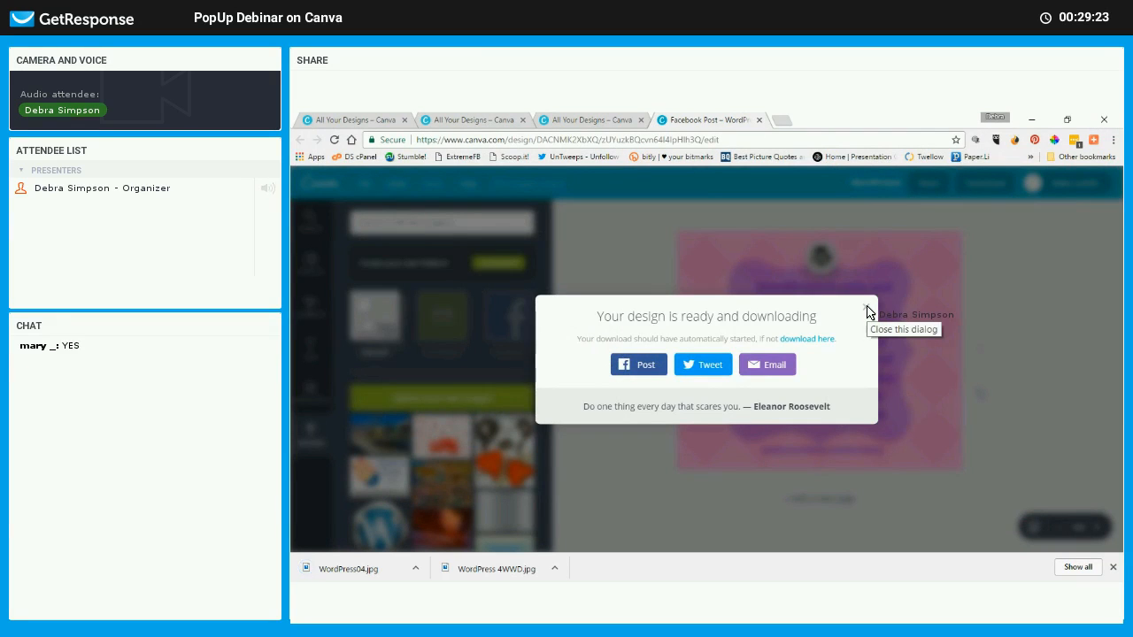
pyautogui.click(865, 309)
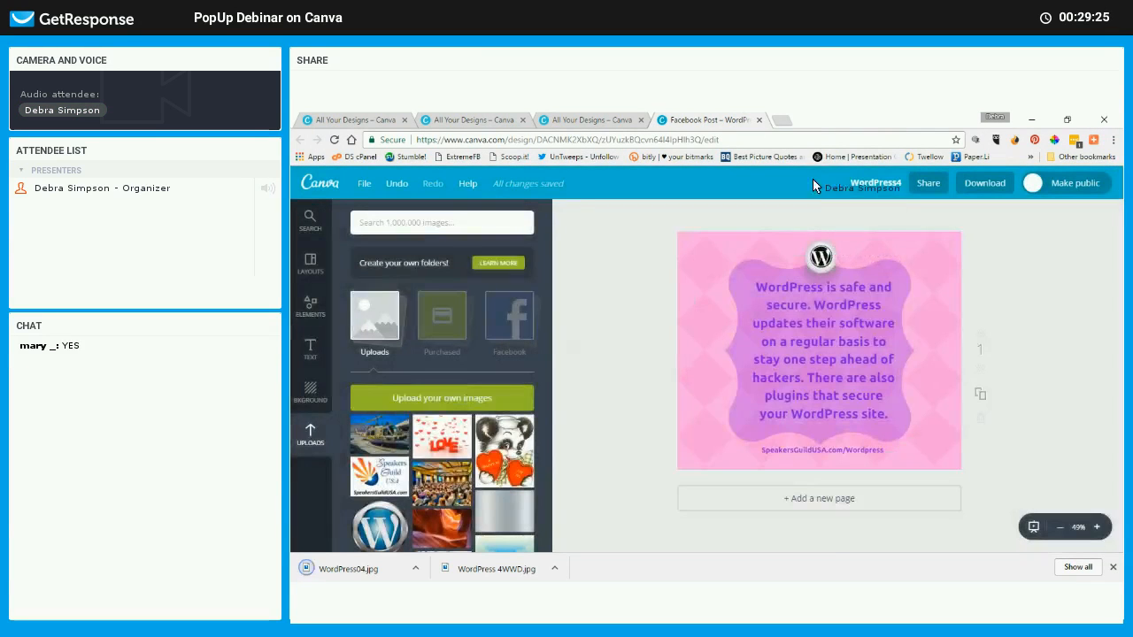
# Open Facebook in a new browser tab, go to the Web With Deb page and close the browser's downloads bar
pyautogui.click(782, 121)
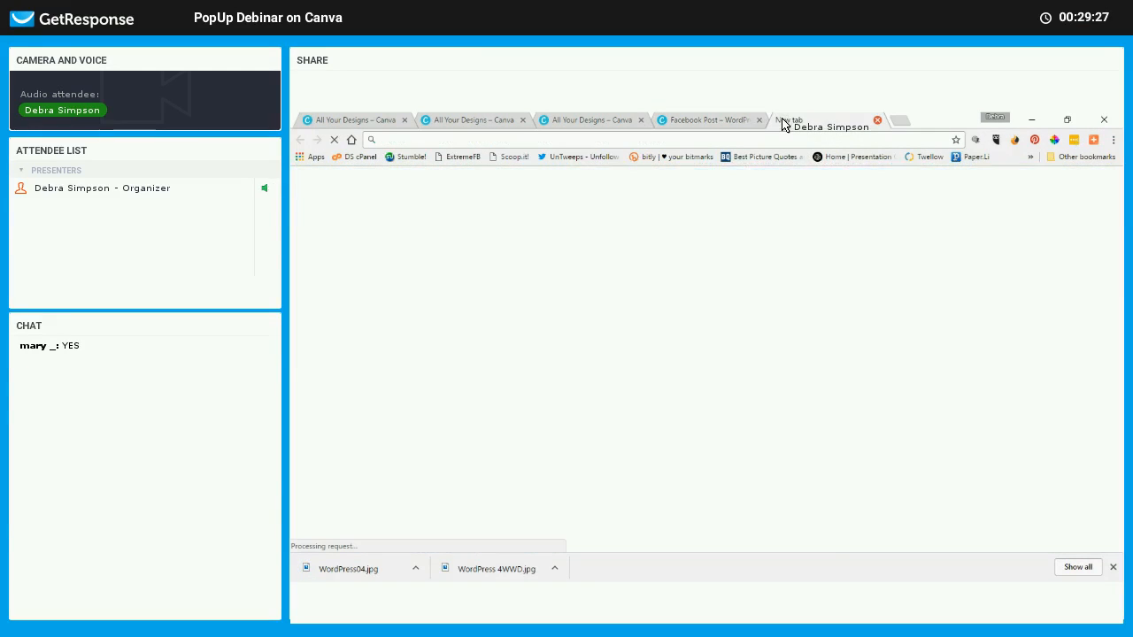
pyautogui.write('fa ceboo')
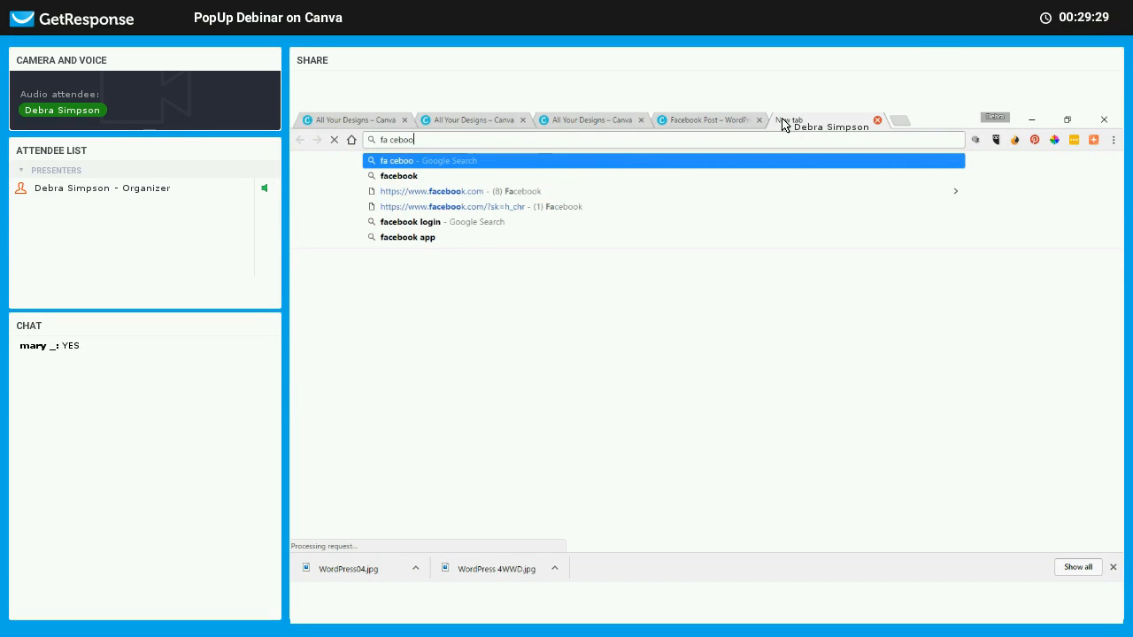
pyautogui.press('BackSpace')
pyautogui.press('BackSpace')
pyautogui.press('BackSpace')
pyautogui.press('BackSpace')
pyautogui.press('BackSpace')
pyautogui.write('c')
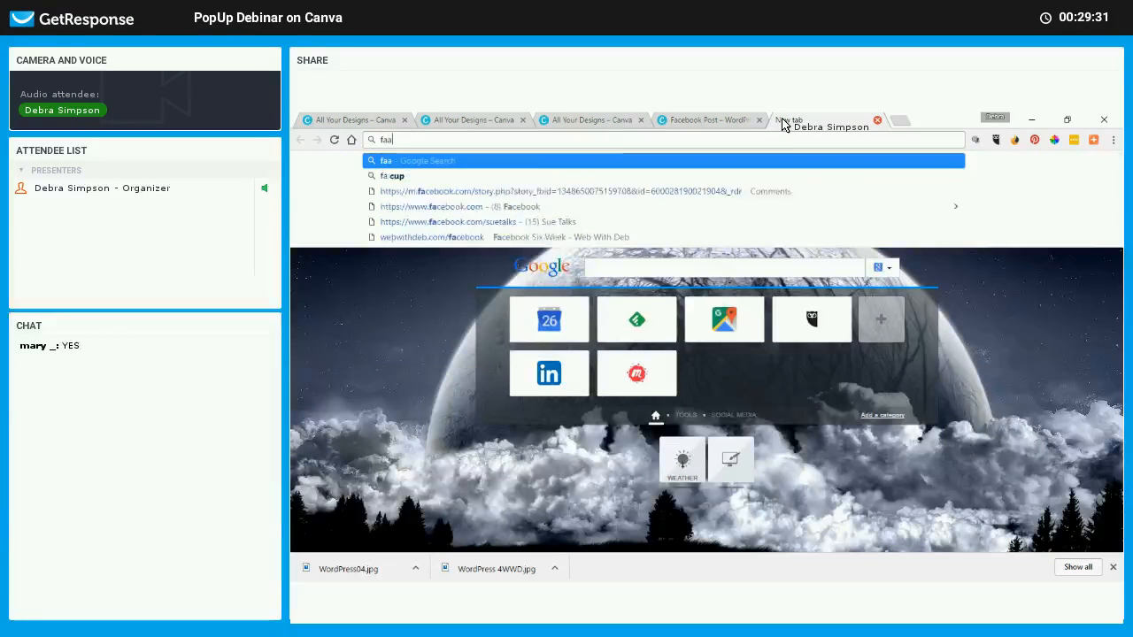
pyautogui.write('ebook')
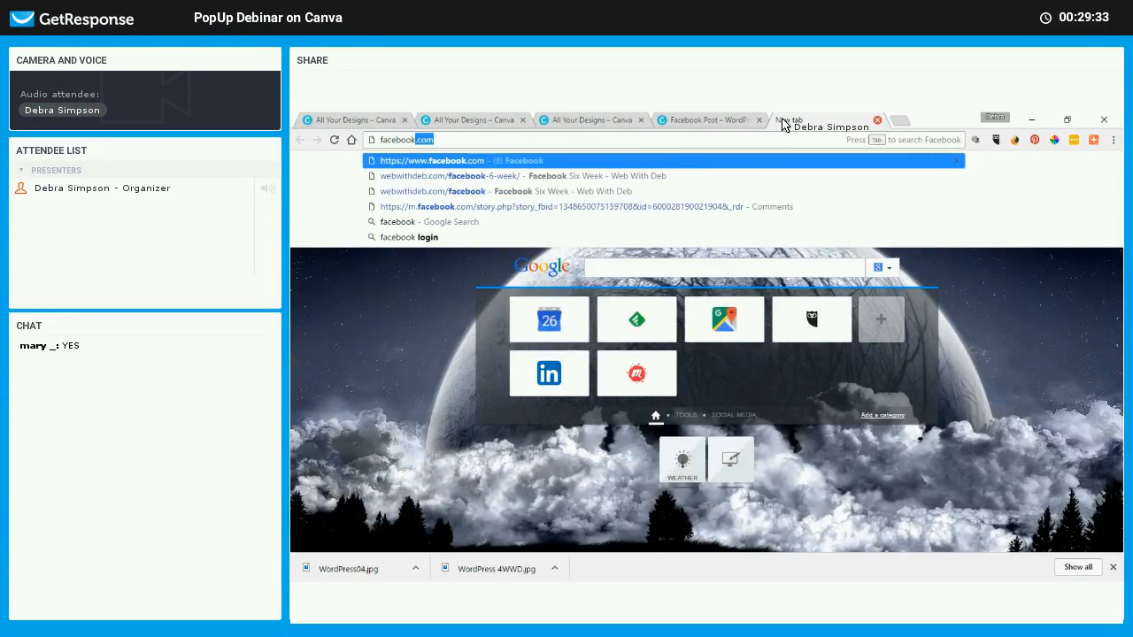
pyautogui.press('Return')
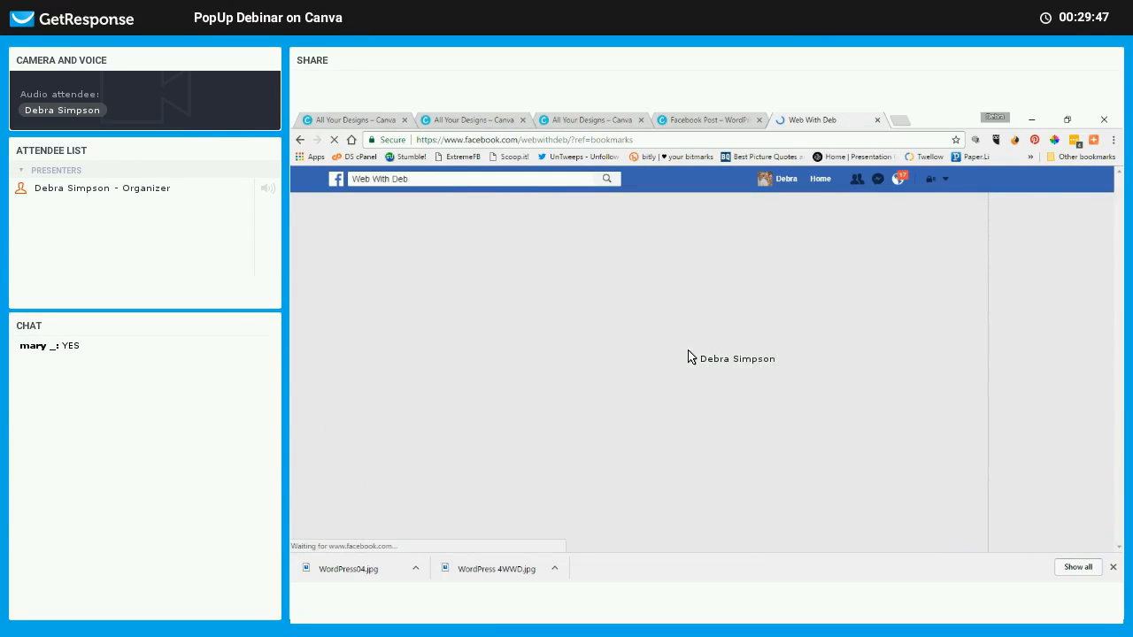
pyautogui.click(1112, 567)
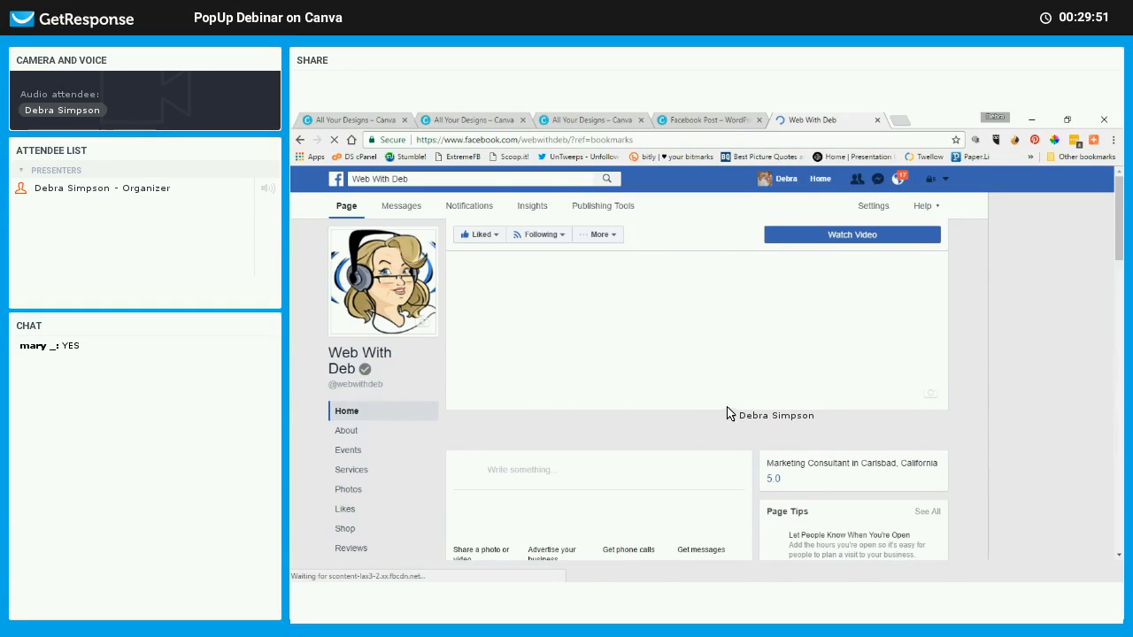
# Share the image WordPress 4WWD.jpg as a photo post on the Web With Deb page and publish it without a caption
pyautogui.scroll(-2, 640, 455)
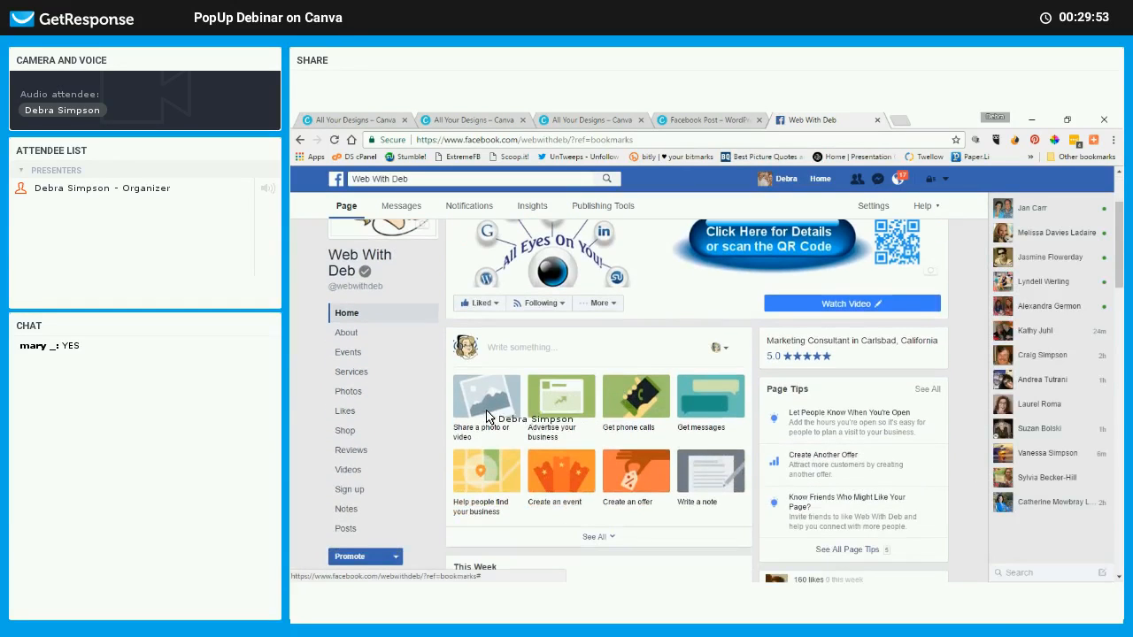
pyautogui.click(478, 413)
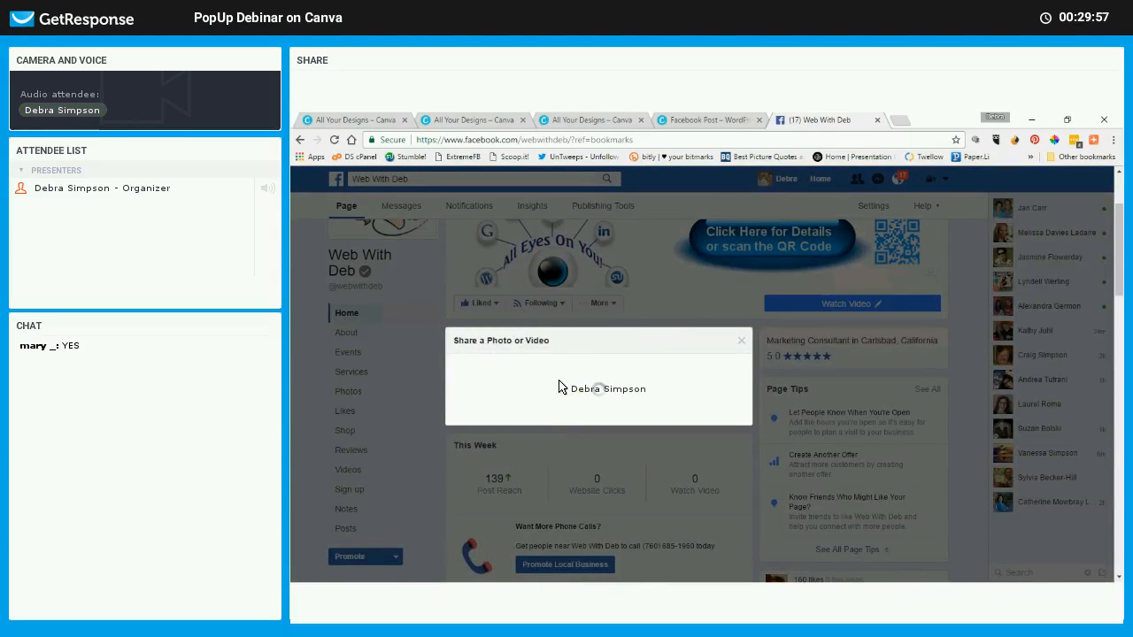
pyautogui.click(559, 381)
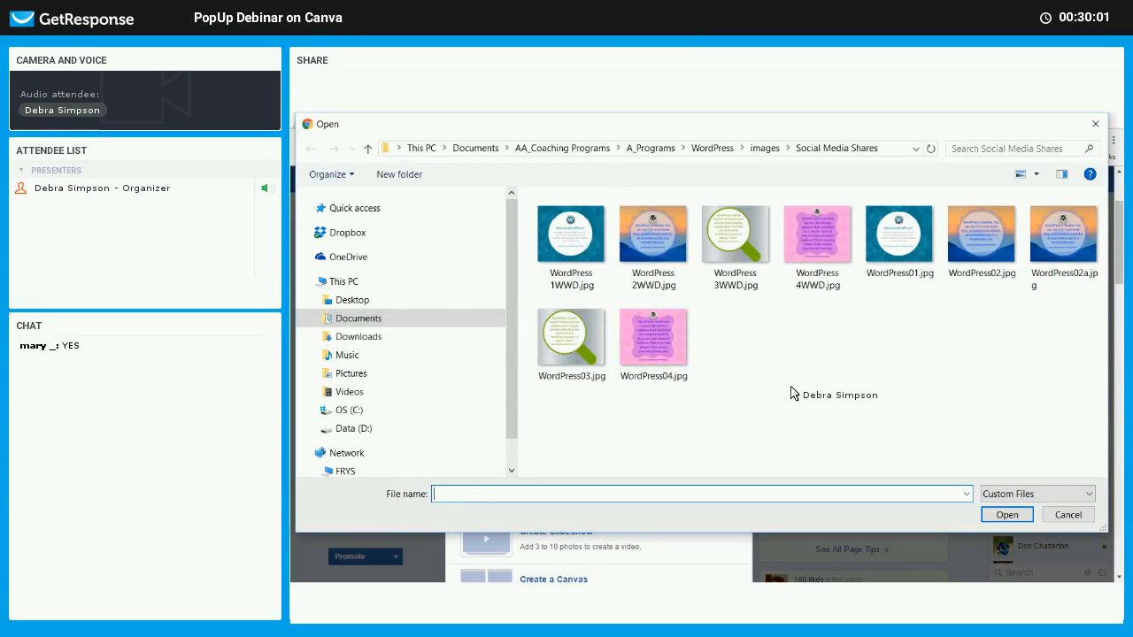
pyautogui.click(822, 241)
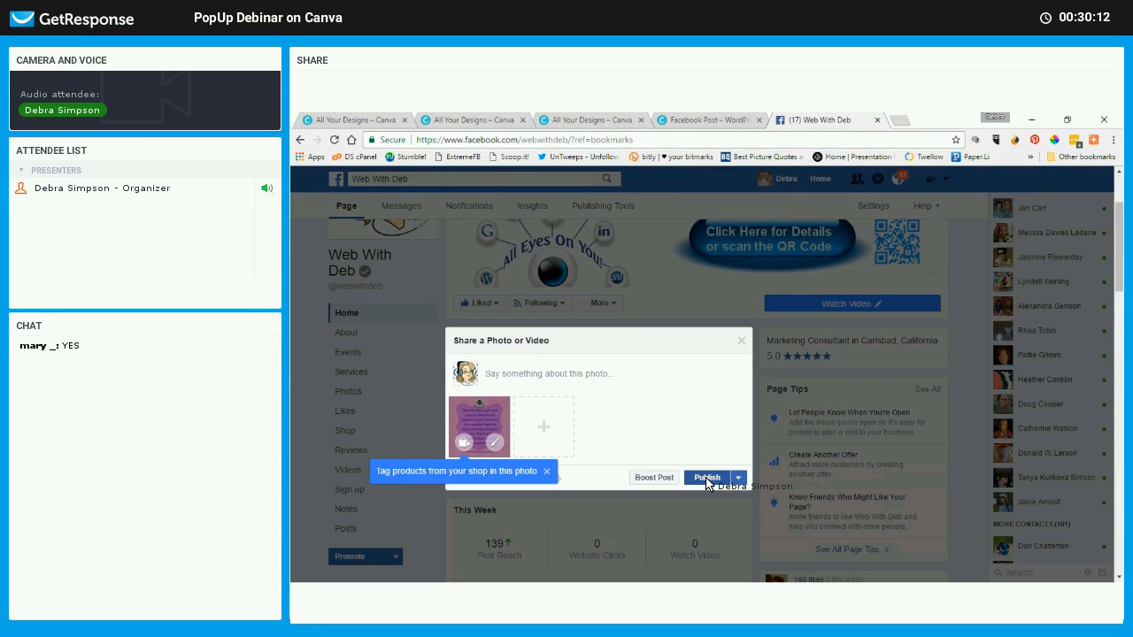
pyautogui.click(707, 478)
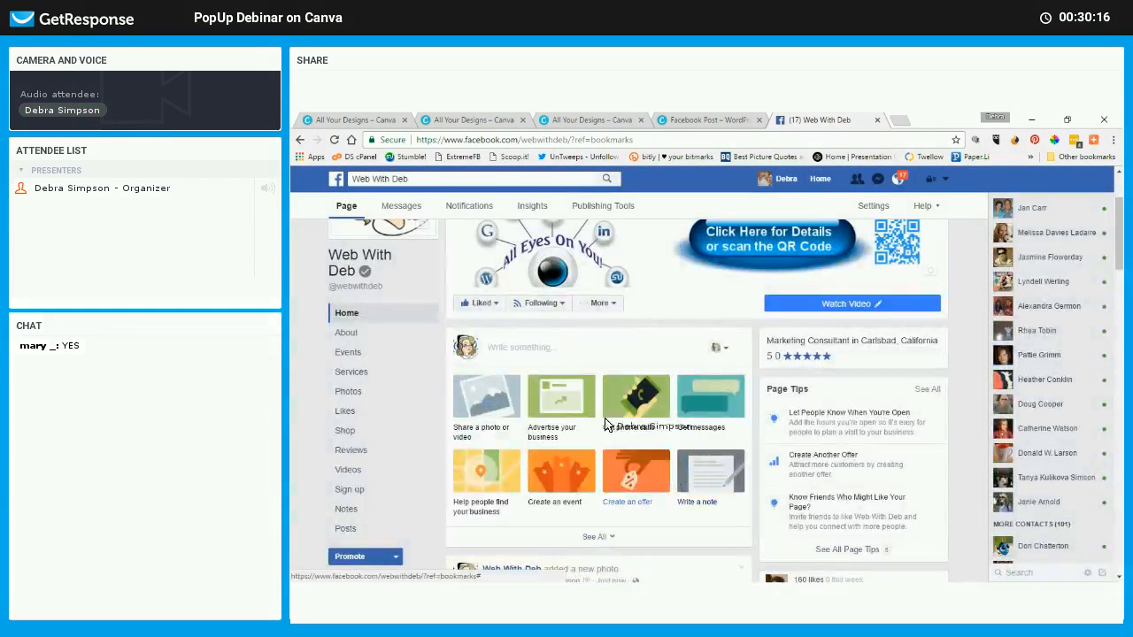
# Examine the newly published photo post in the page's feed, then return to the WordPress4 design in Canva
pyautogui.scroll(-5, 699, 455)
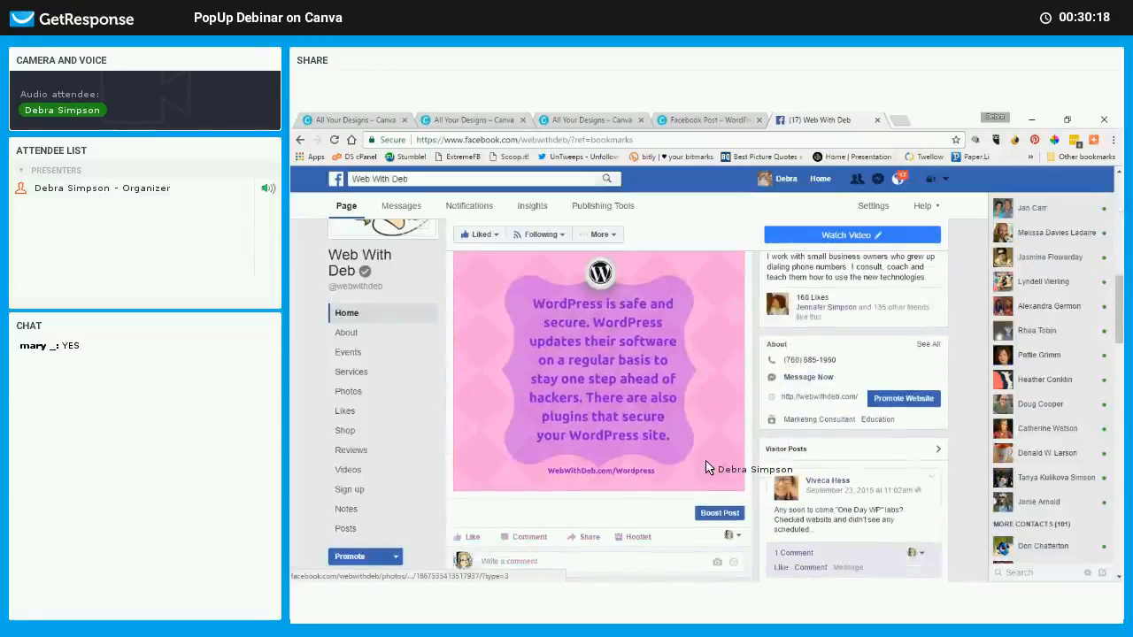
pyautogui.scroll(2, 707, 468)
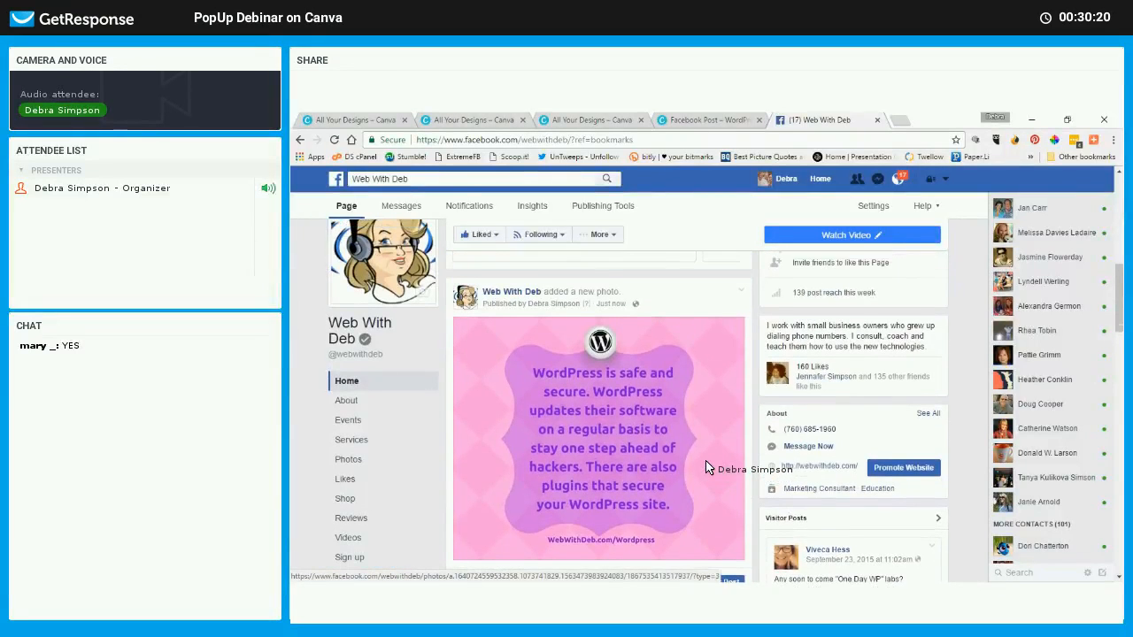
pyautogui.scroll(5, 707, 468)
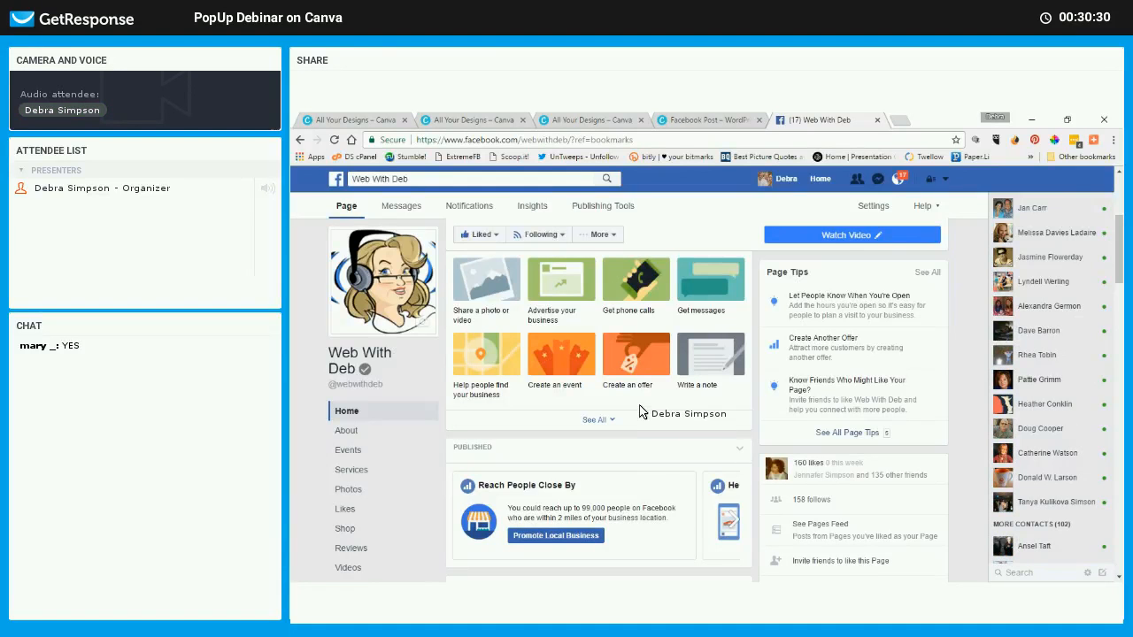
pyautogui.scroll(-2, 639, 400)
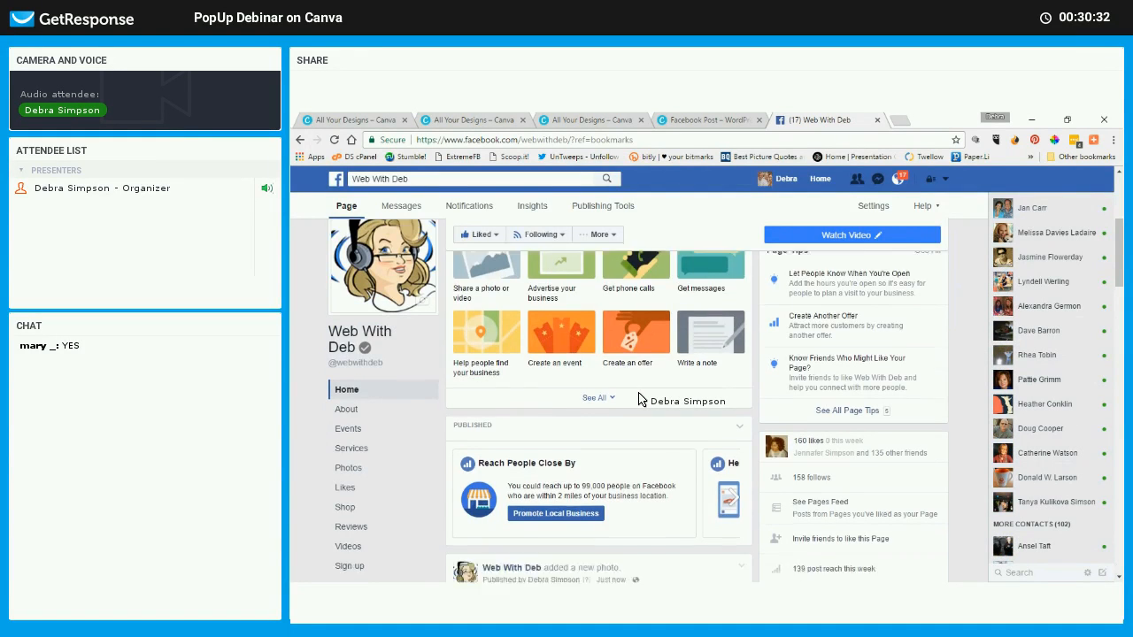
pyautogui.scroll(-1, 639, 400)
pyautogui.scroll(-3, 639, 393)
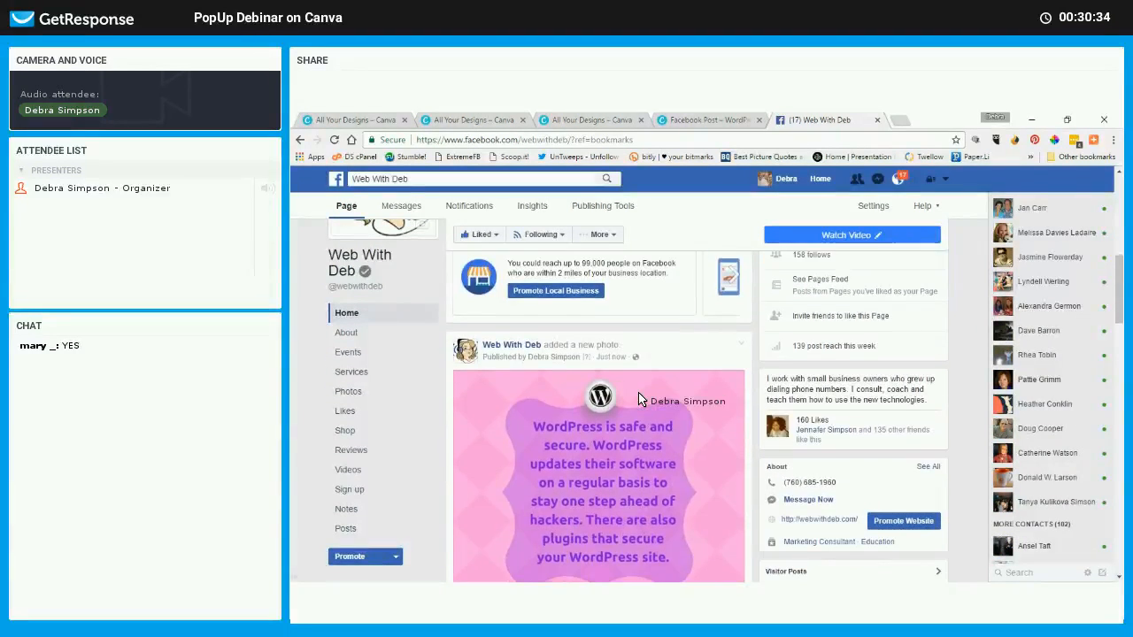
pyautogui.scroll(2, 639, 393)
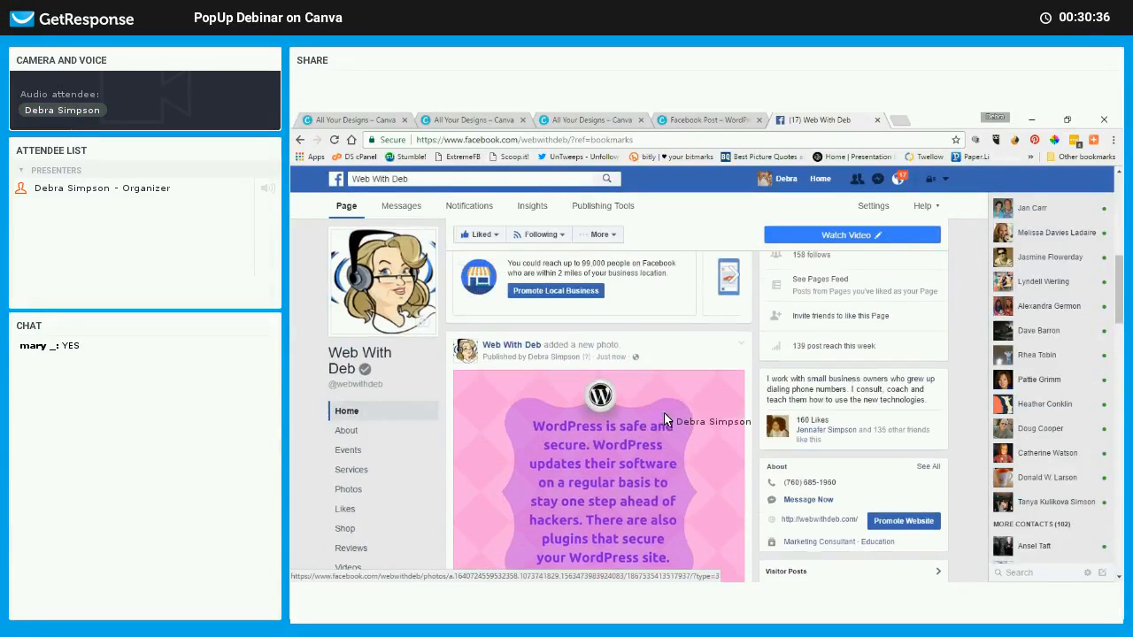
pyautogui.scroll(-1, 675, 428)
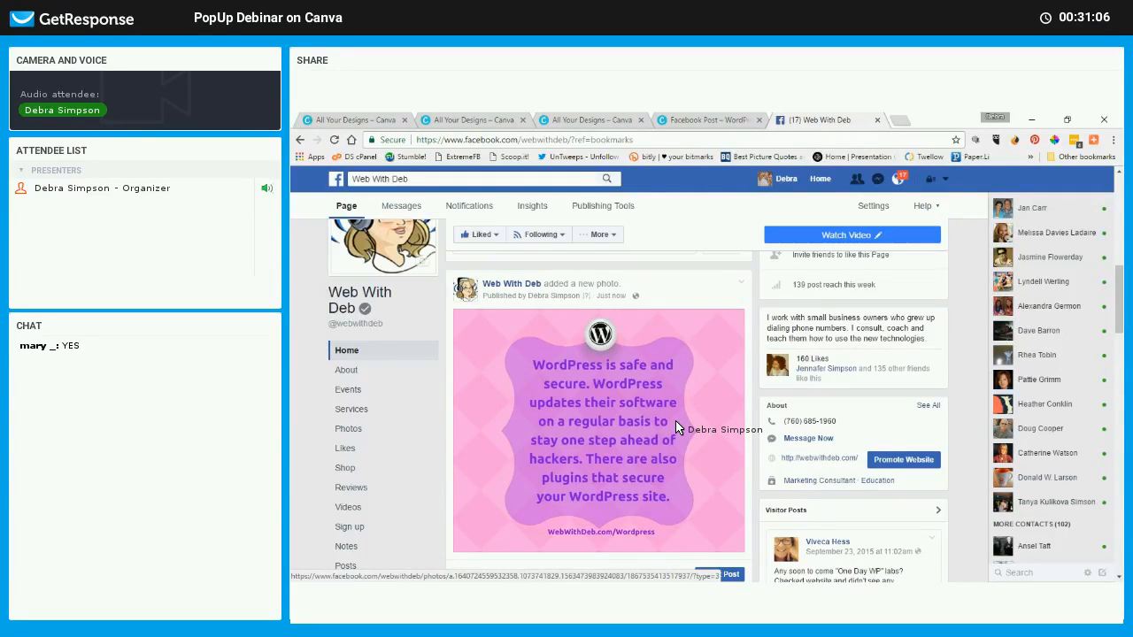
pyautogui.scroll(5, 697, 423)
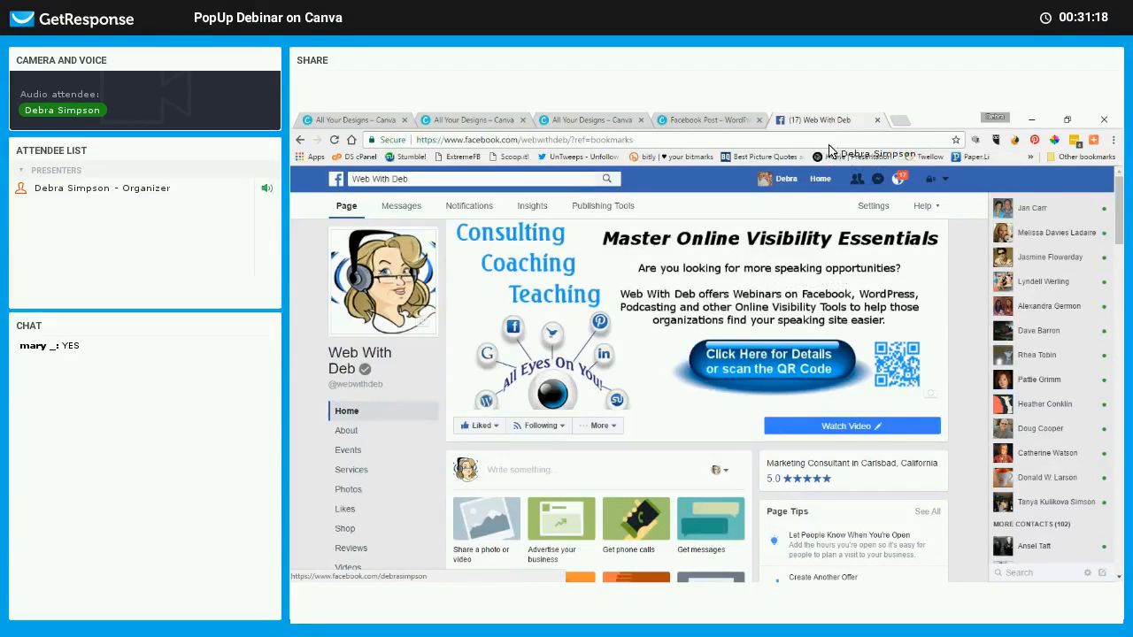
pyautogui.click(705, 122)
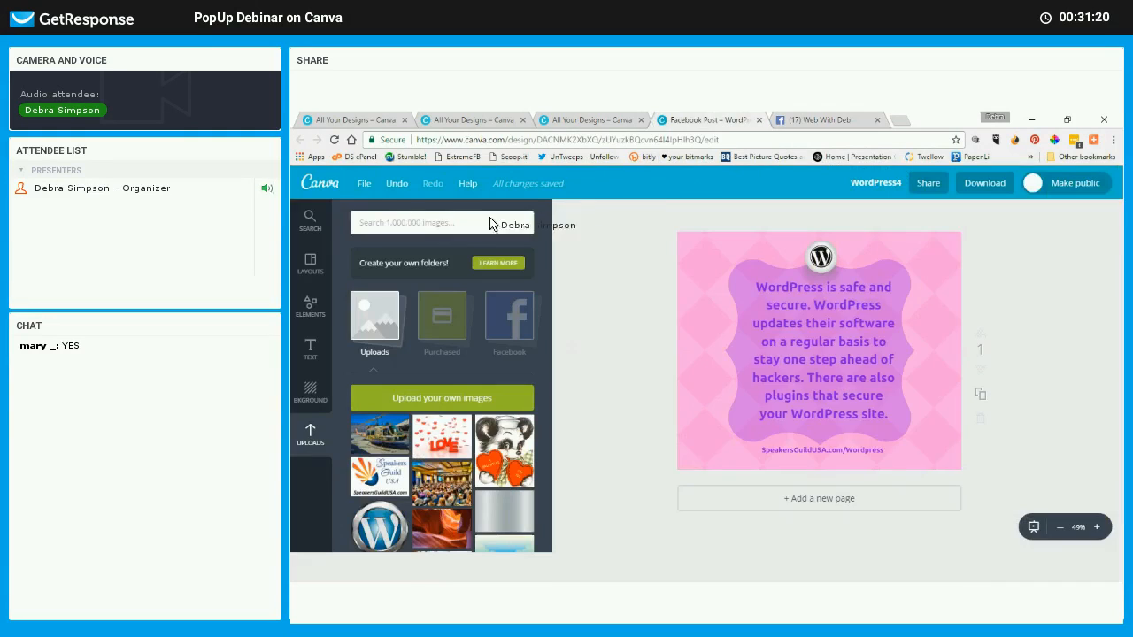